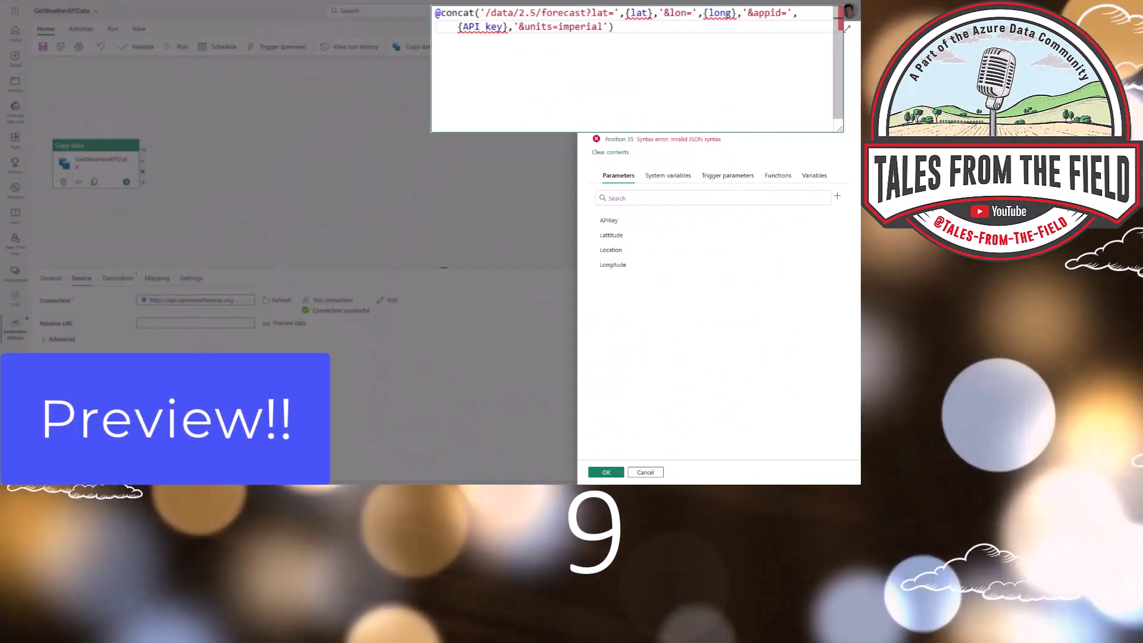
# Step: Replace {lat} in the relative URL expression with the Lattitude parameter, then select {long}
pyautogui.doubleClick(649, 12)
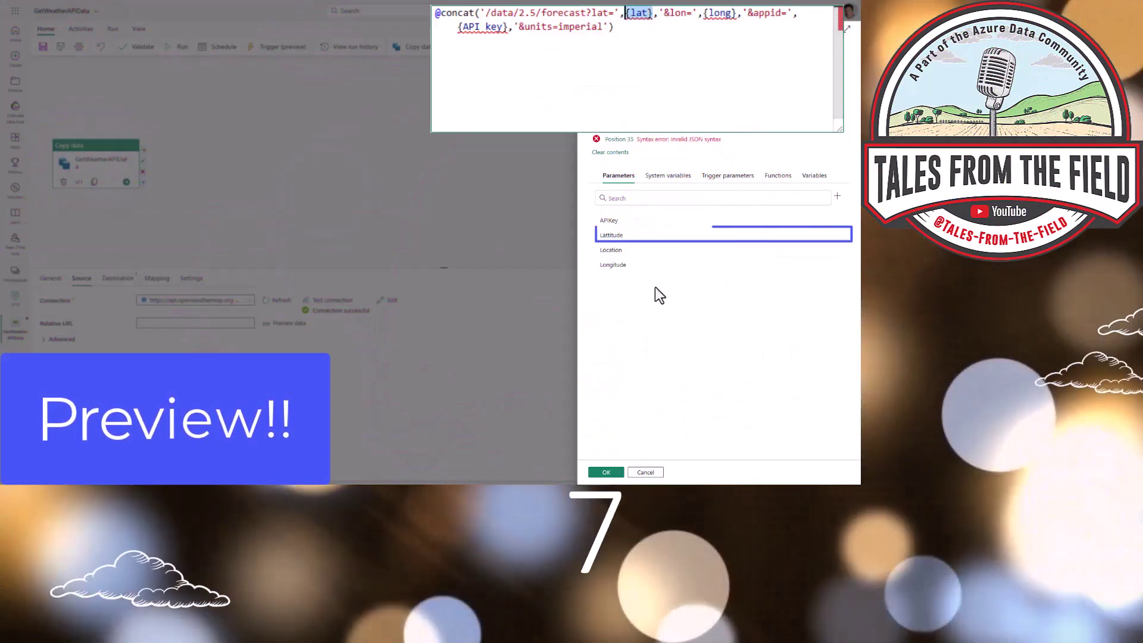
pyautogui.click(613, 241)
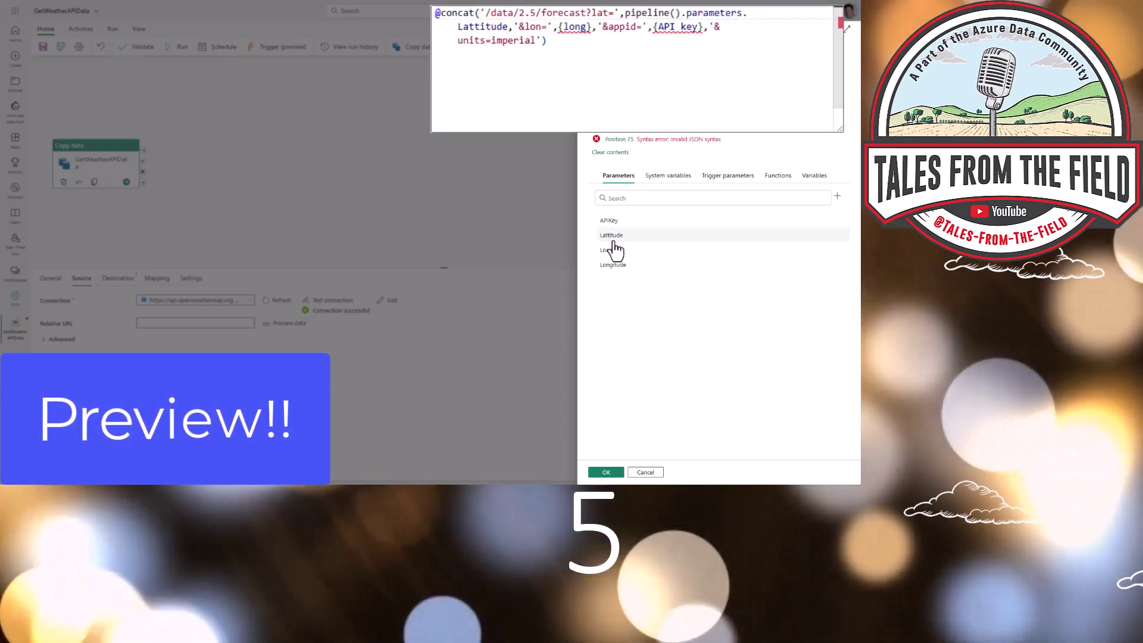
pyautogui.doubleClick(564, 27)
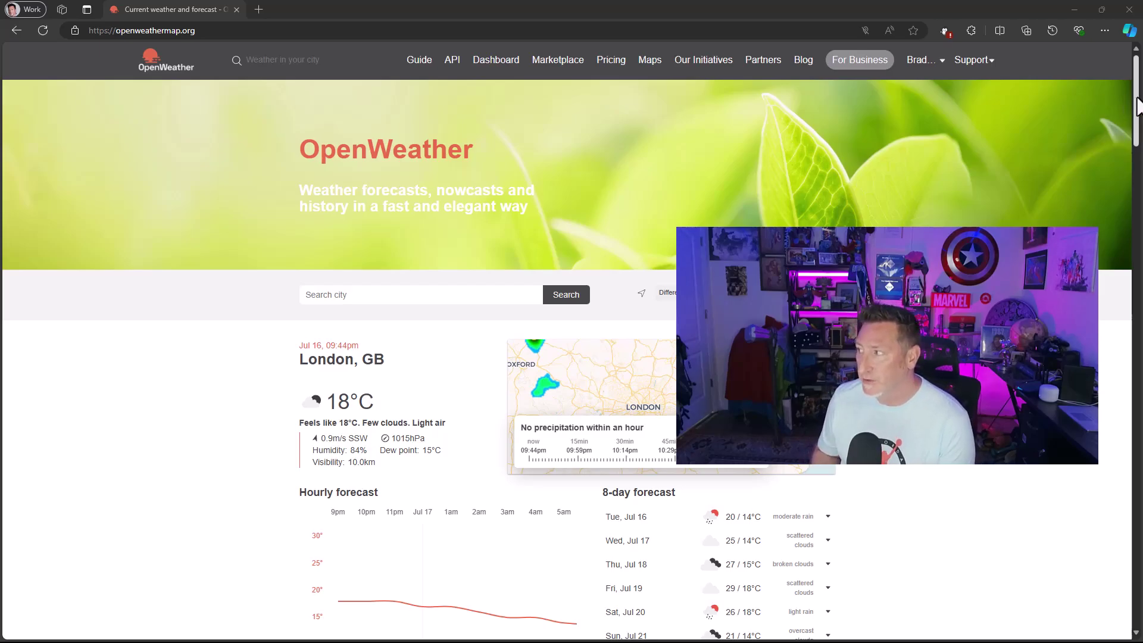
# Step: Go from My API keys to the API overview and open the 5 Day / 3 Hour Forecast documentation
pyautogui.scroll(-2, 1135, 108)
pyautogui.click(945, 63)
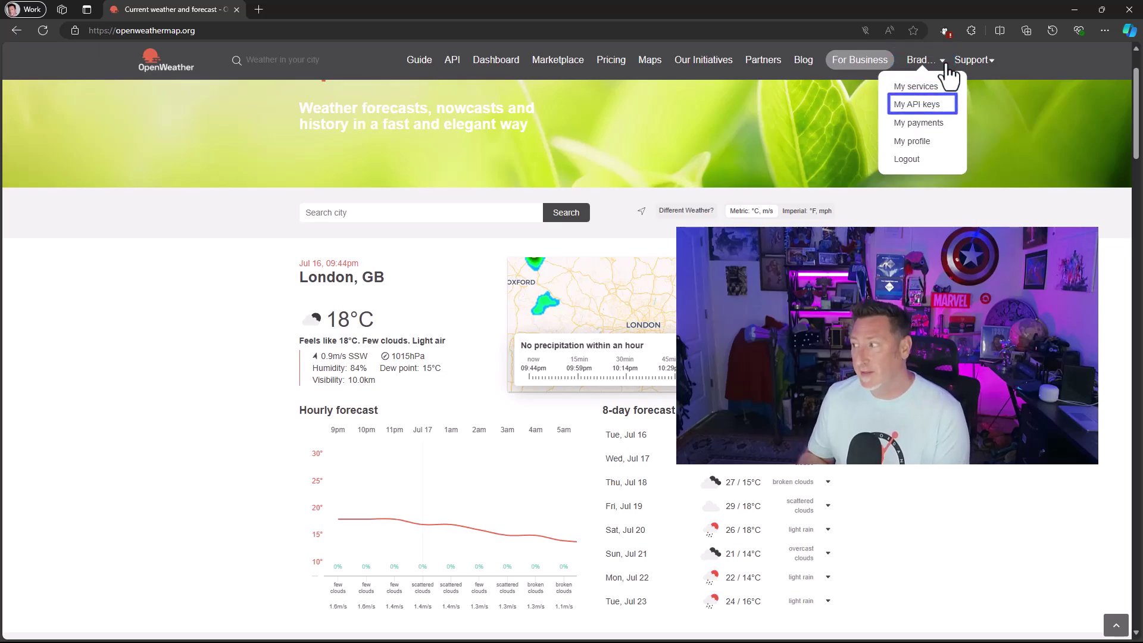
pyautogui.click(929, 105)
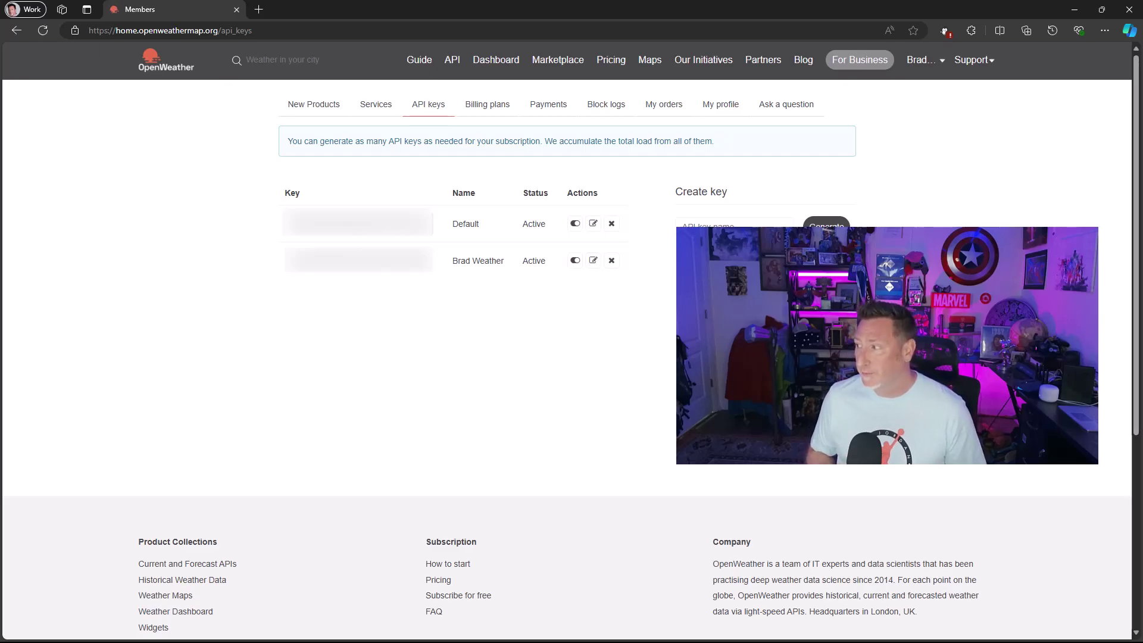
pyautogui.click(452, 62)
pyautogui.moveTo(1138, 106); pyautogui.dragTo(1138, 208)
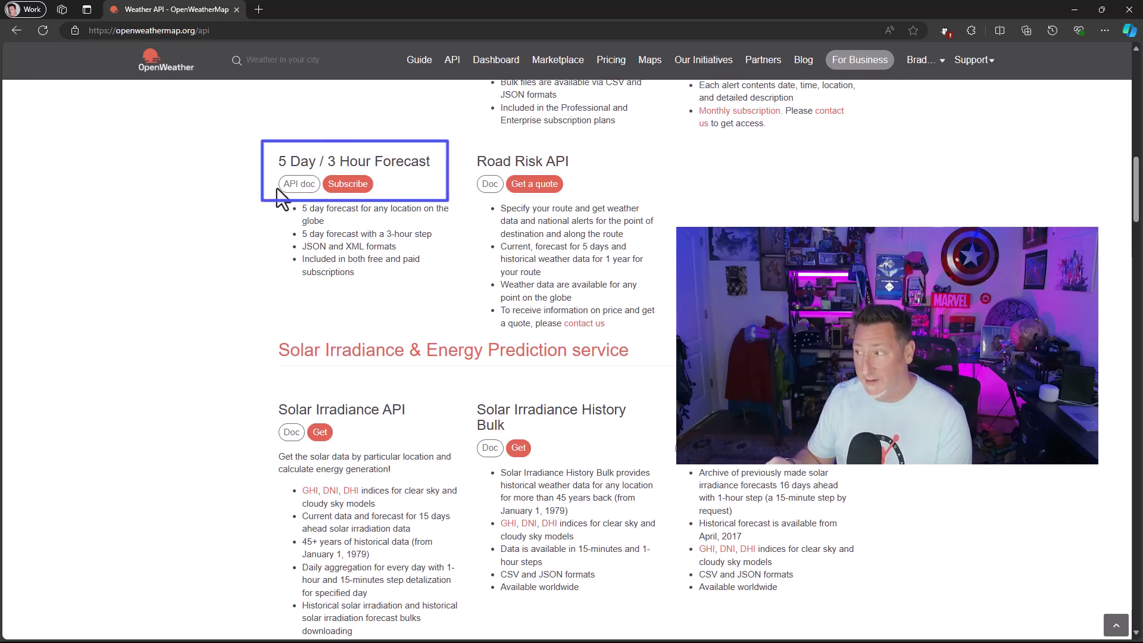
pyautogui.click(299, 184)
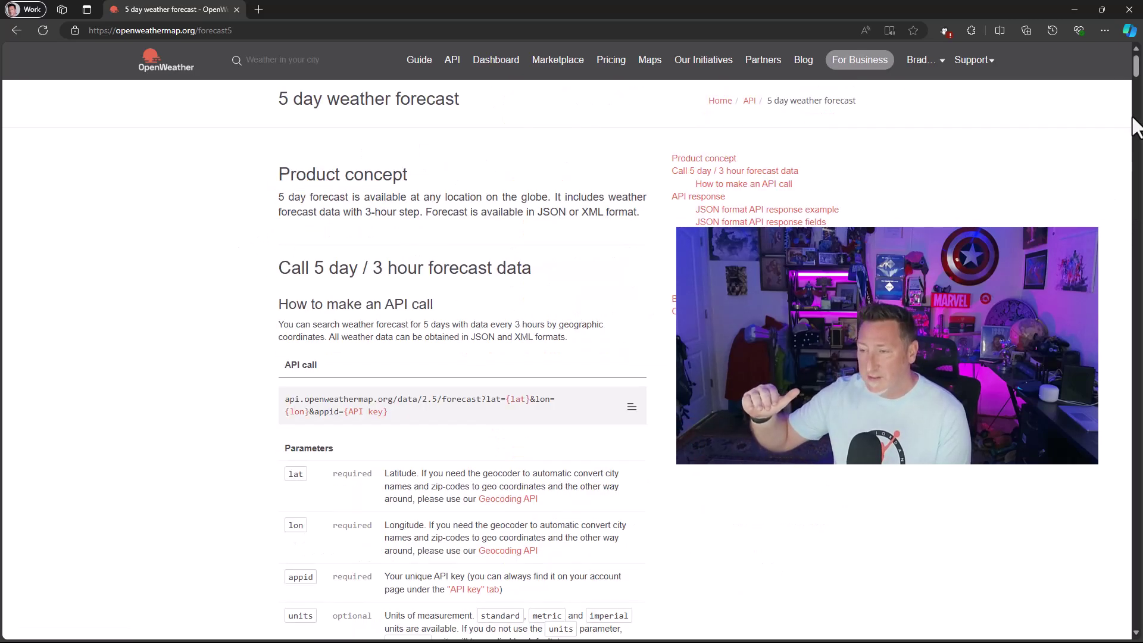
pyautogui.moveTo(1137, 80); pyautogui.dragTo(1138, 89)
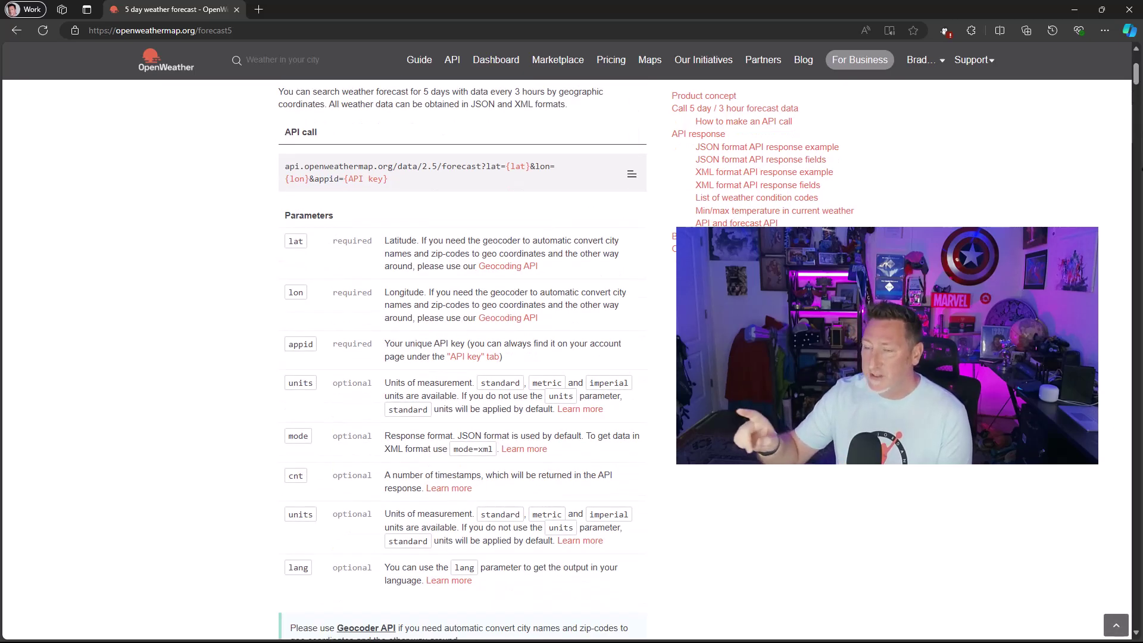
# Step: Copy the forecast API call into Notepad, append &units=imperial, and split the base URL after .org
pyautogui.tripleClick(377, 176)
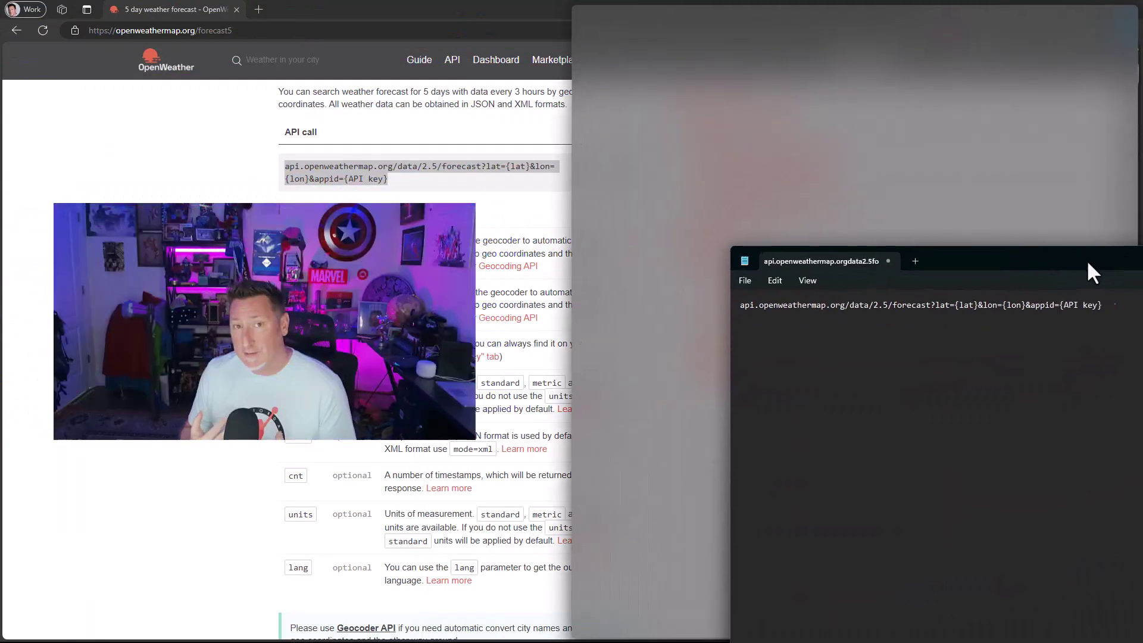
pyautogui.moveTo(1086, 259); pyautogui.dragTo(986, 285)
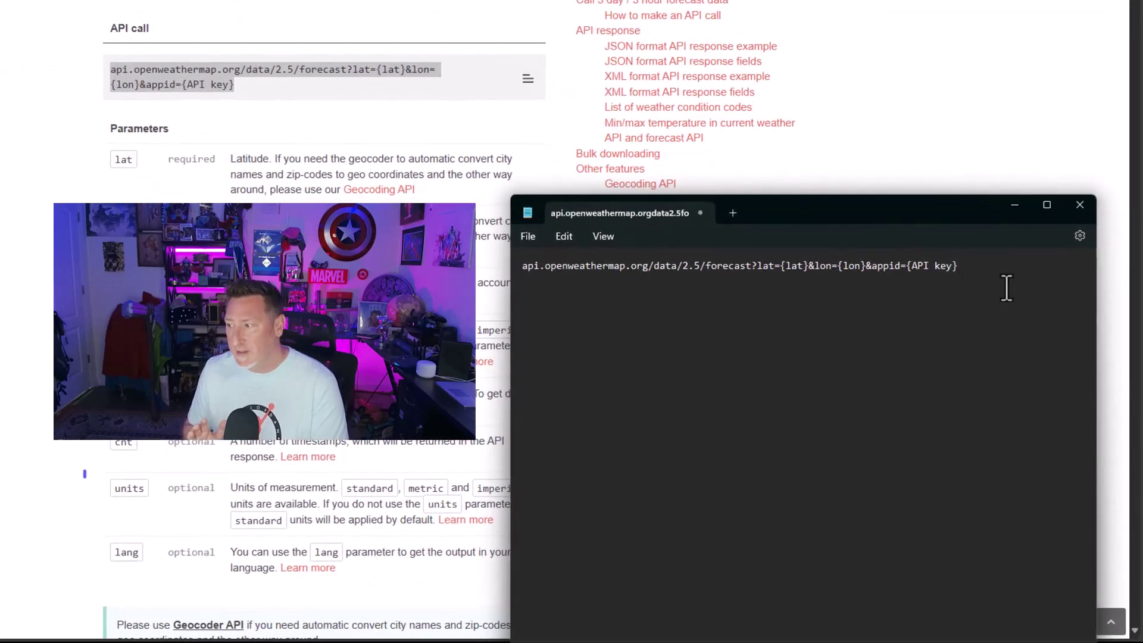
pyautogui.write('&uni')
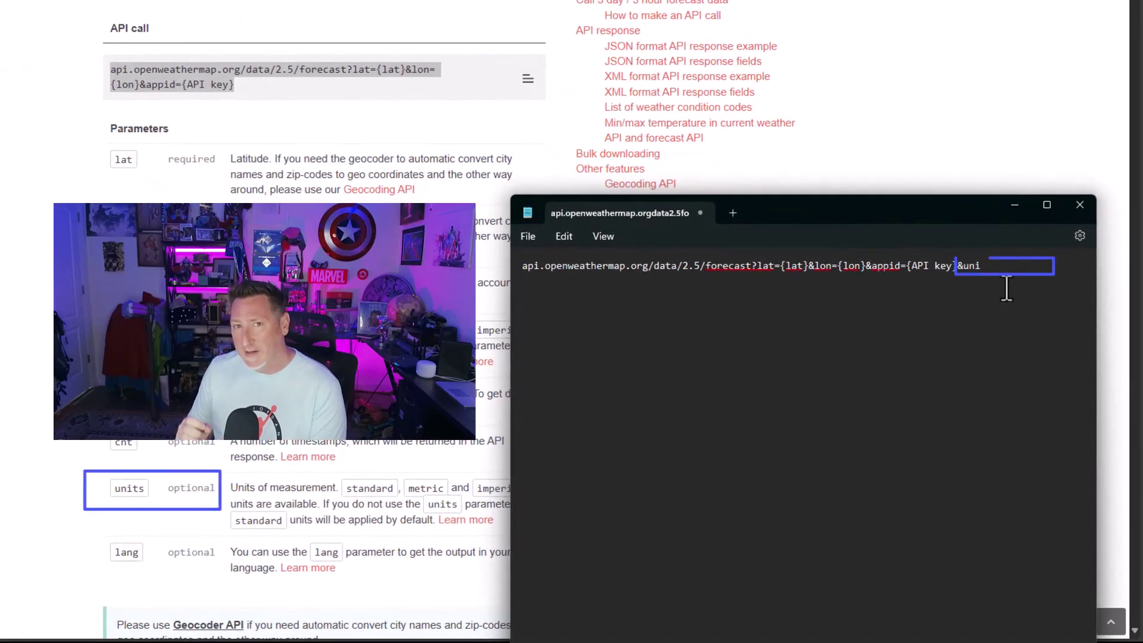
pyautogui.write('ts=imperial')
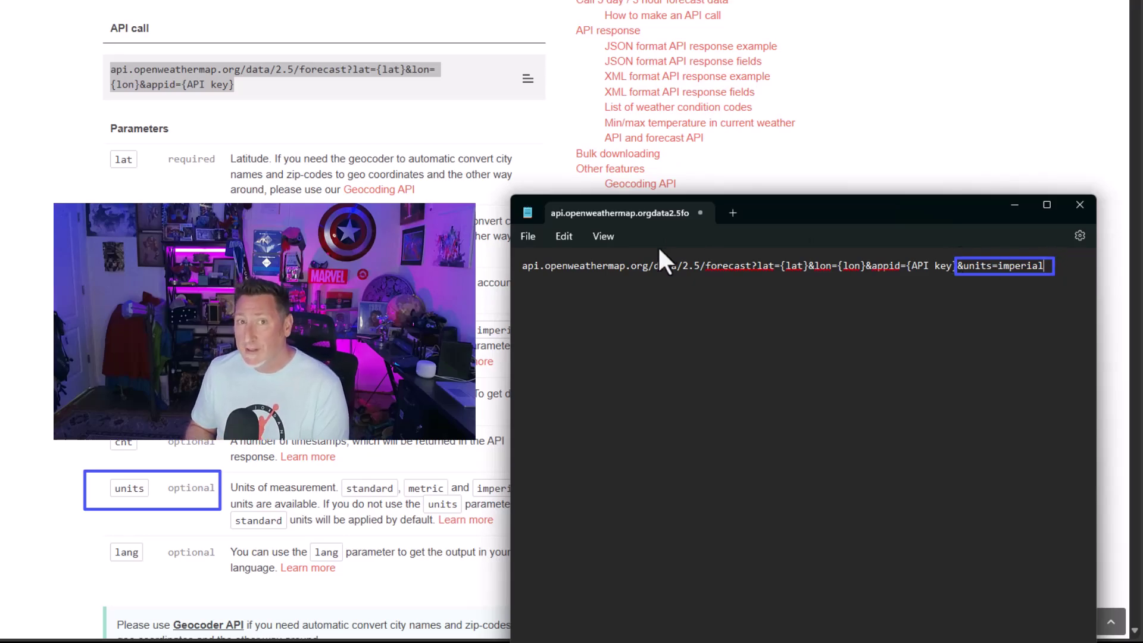
pyautogui.click(649, 265)
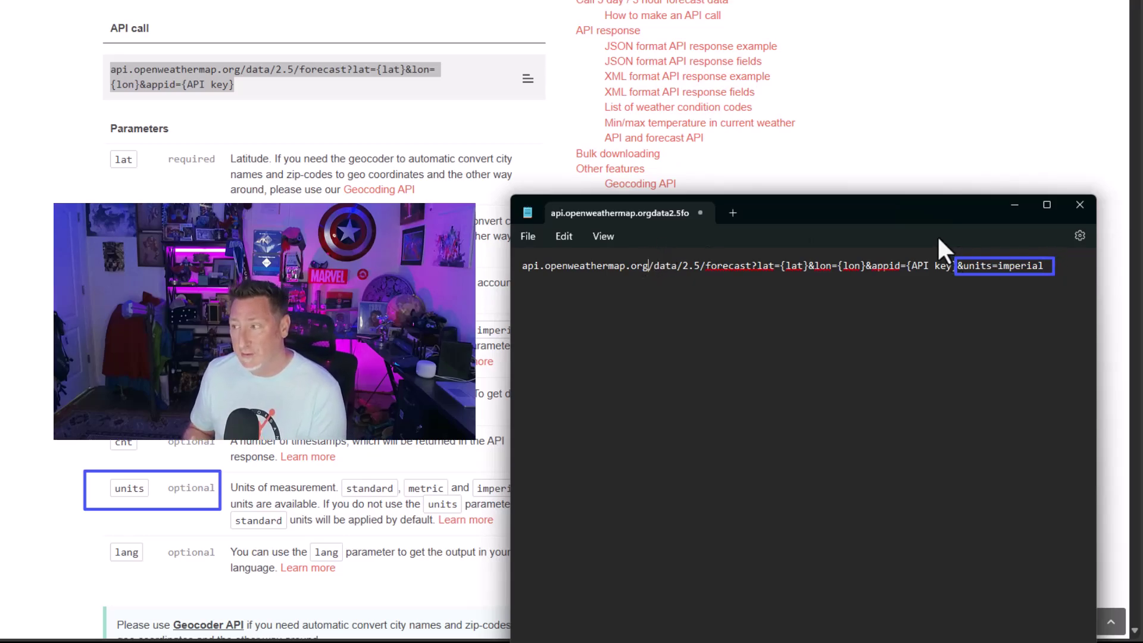
pyautogui.press('Return')
pyautogui.press('Return')
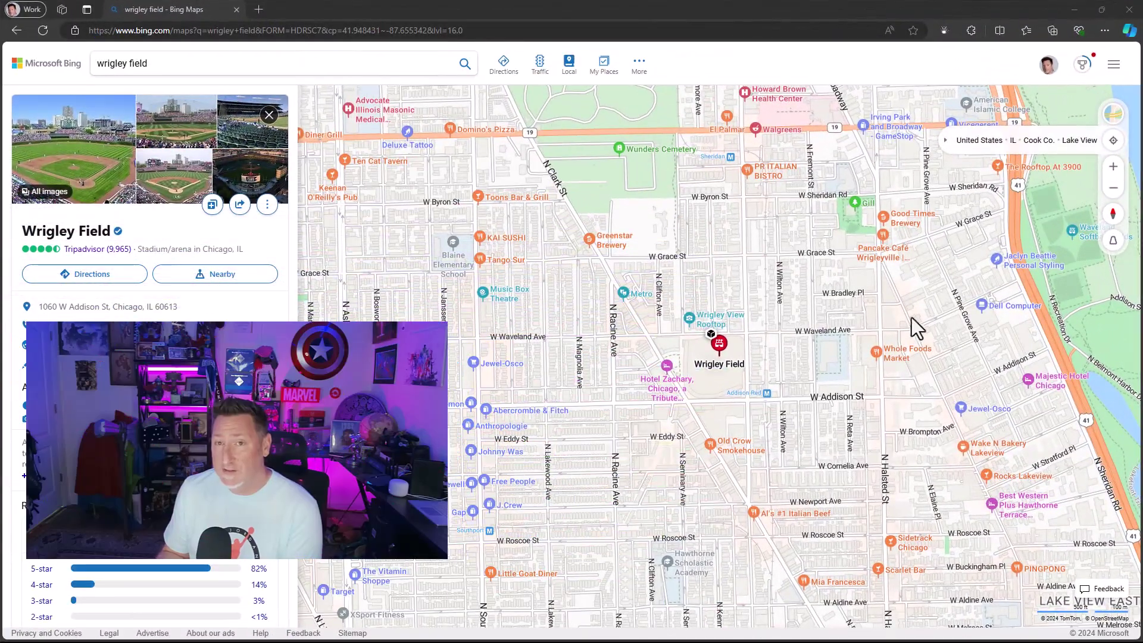
# Step: Copy the map coordinates of Wrigley Field and Magic Kingdom Park from Bing Maps
pyautogui.rightClick(718, 356)
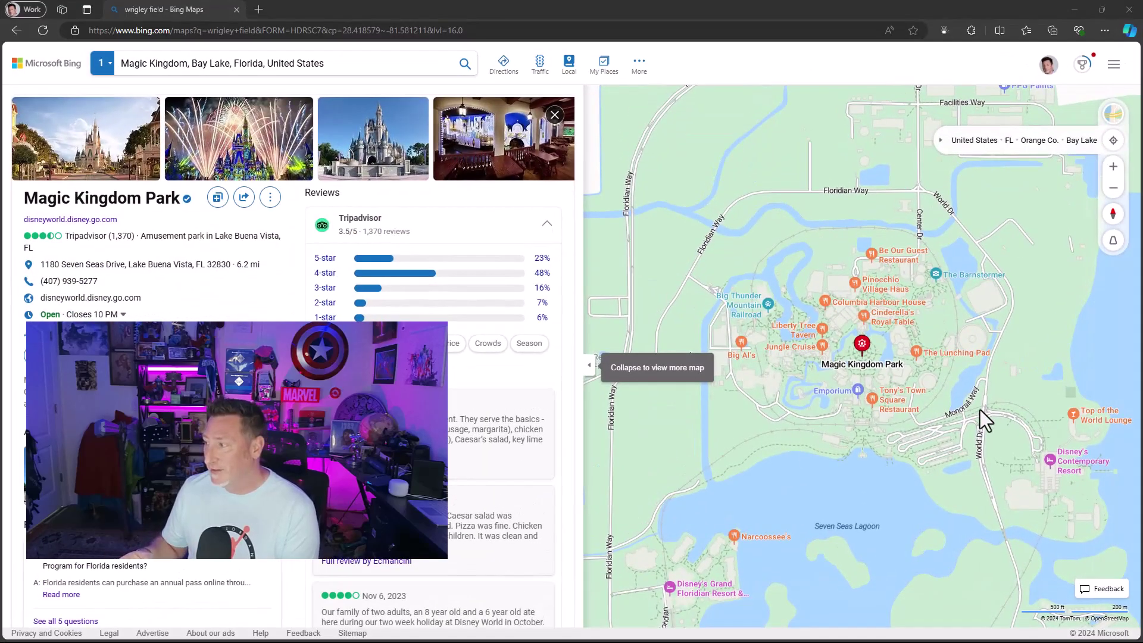
pyautogui.rightClick(860, 354)
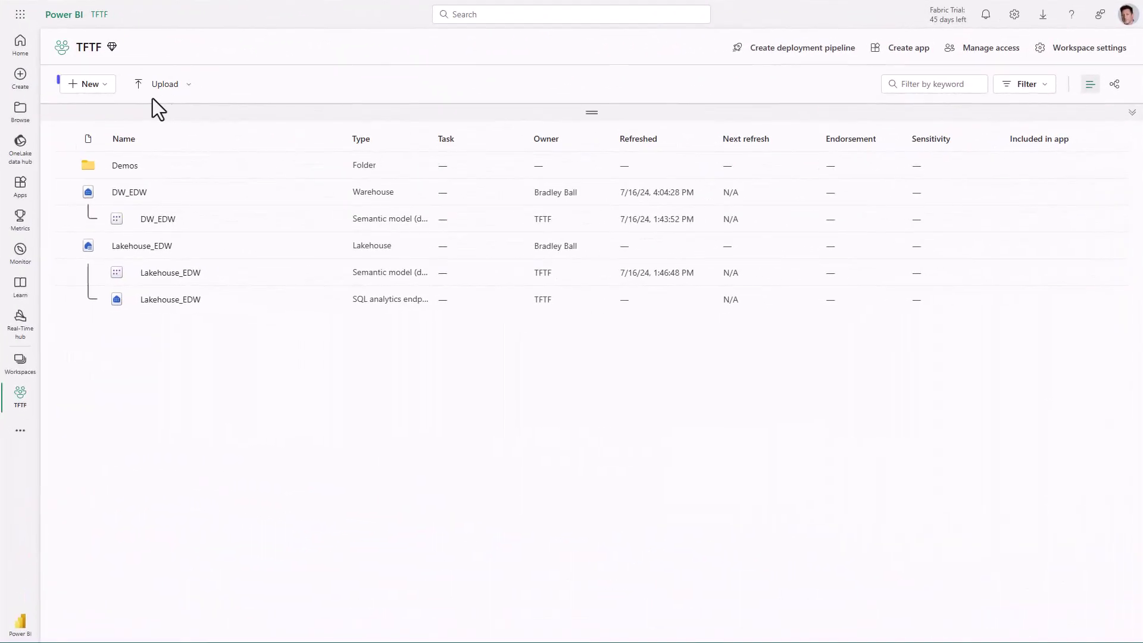
# Step: Create a new data pipeline named GetWeatherAPIData and bring up its pipeline activity list
pyautogui.click(88, 84)
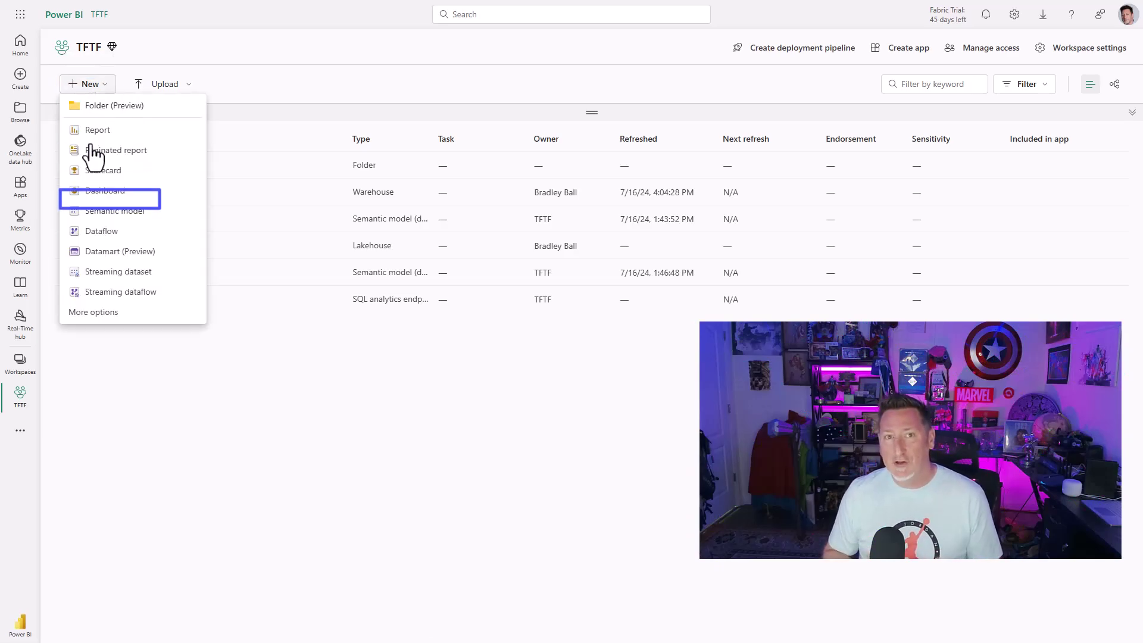
pyautogui.click(101, 313)
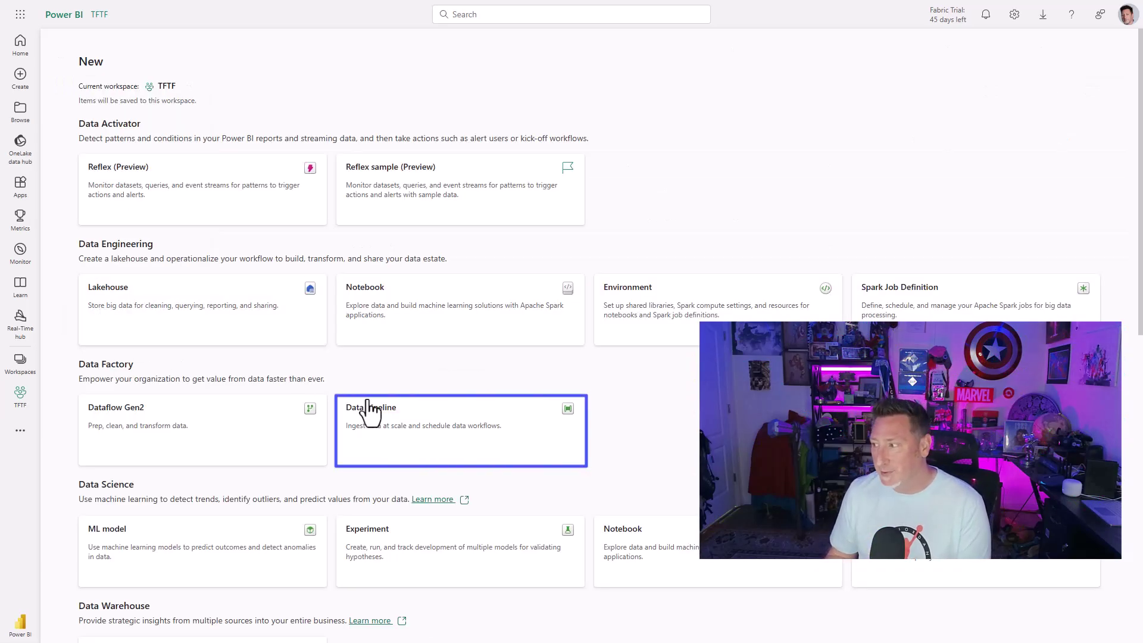
pyautogui.click(414, 425)
pyautogui.doubleClick(541, 302)
pyautogui.write('GetWeatherA')
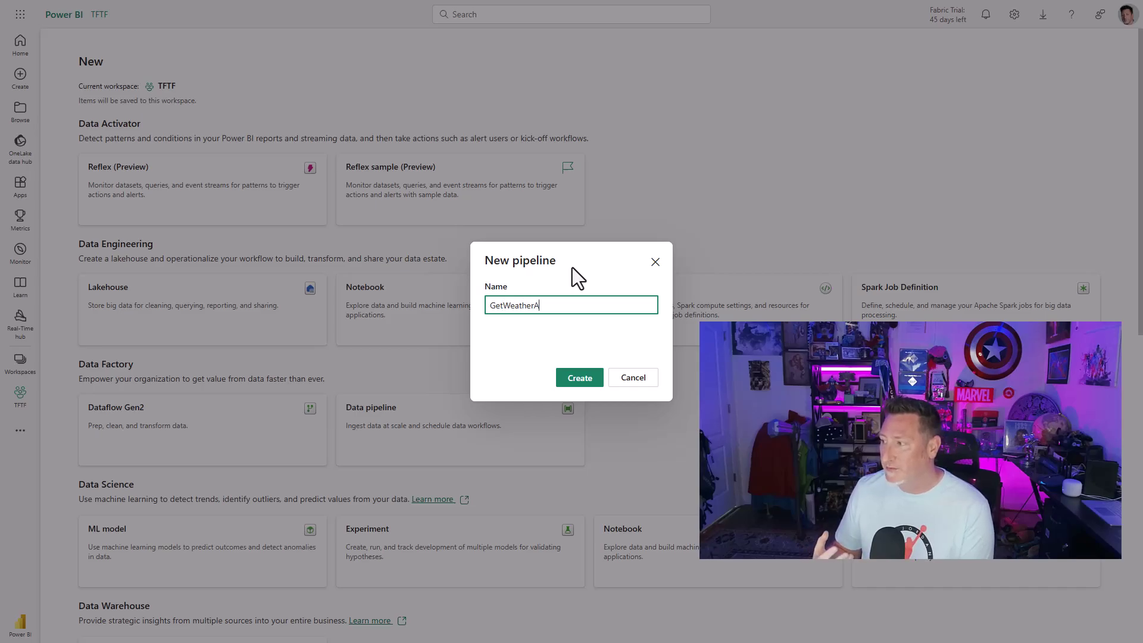
pyautogui.write('PIData')
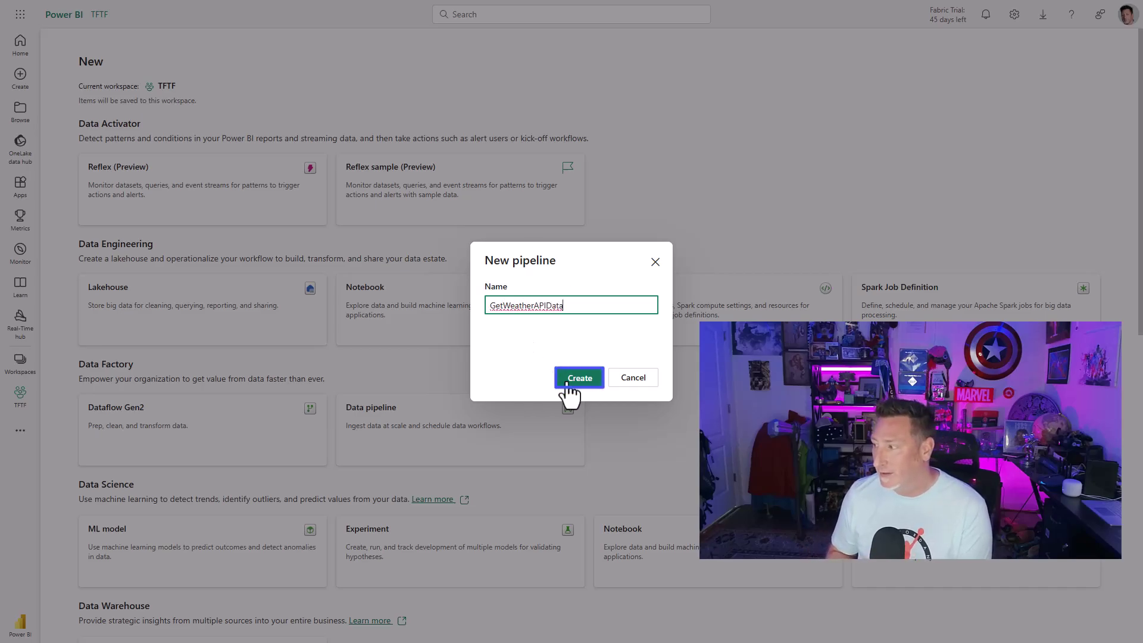
pyautogui.click(567, 378)
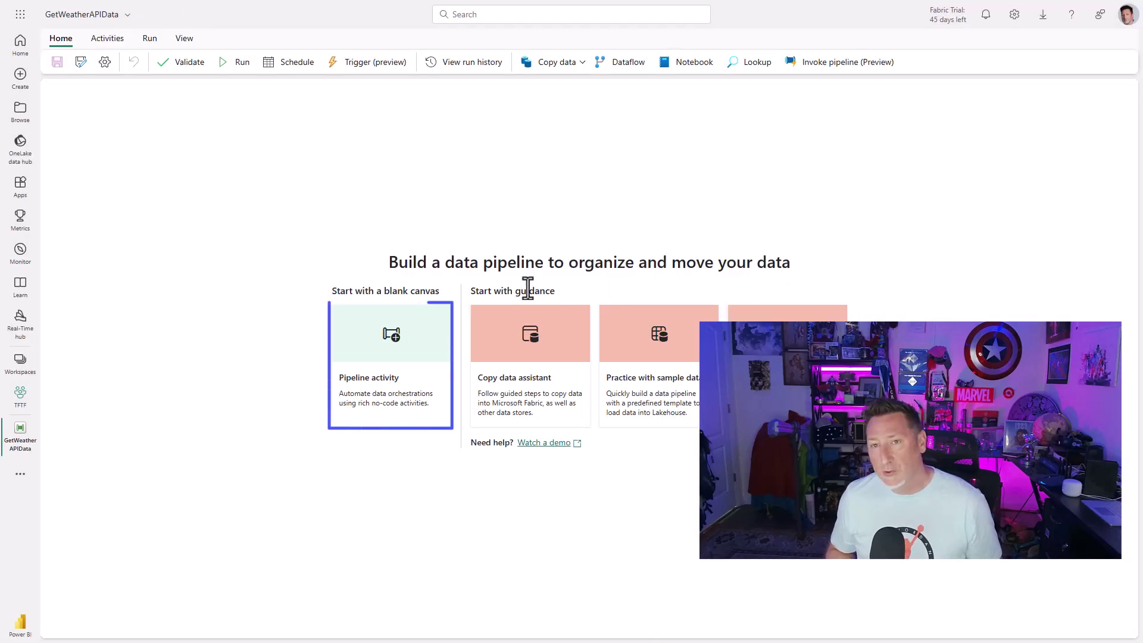
pyautogui.click(402, 342)
# Step: Add a Copy data activity and four new pipeline parameters
pyautogui.click(503, 356)
pyautogui.click(329, 334)
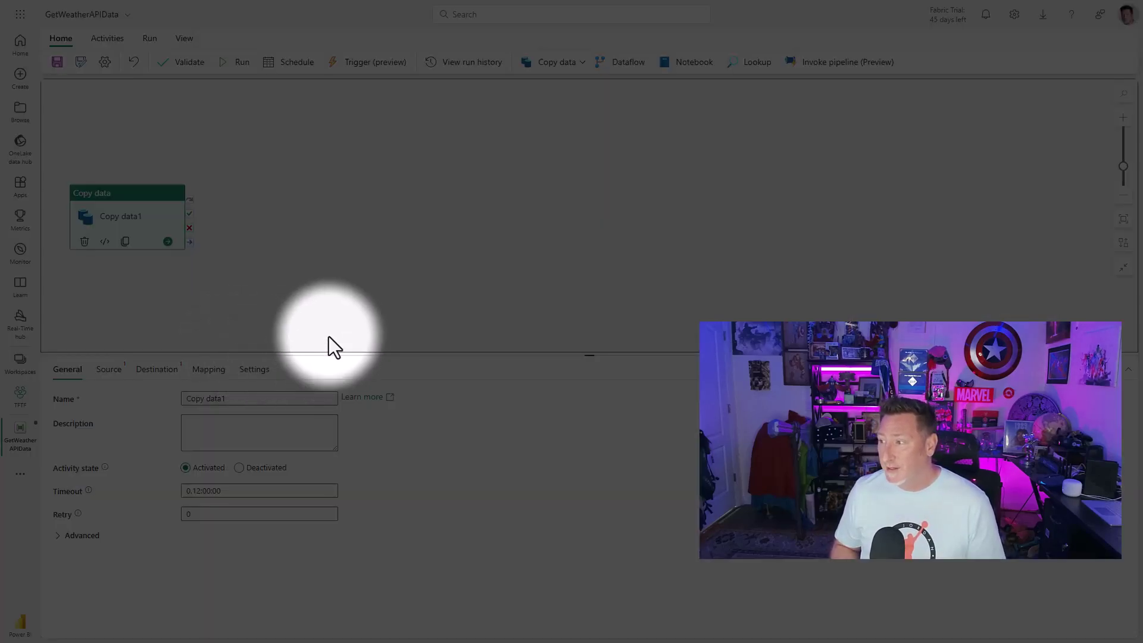
pyautogui.click(75, 403)
pyautogui.click(76, 403)
pyautogui.click(75, 403)
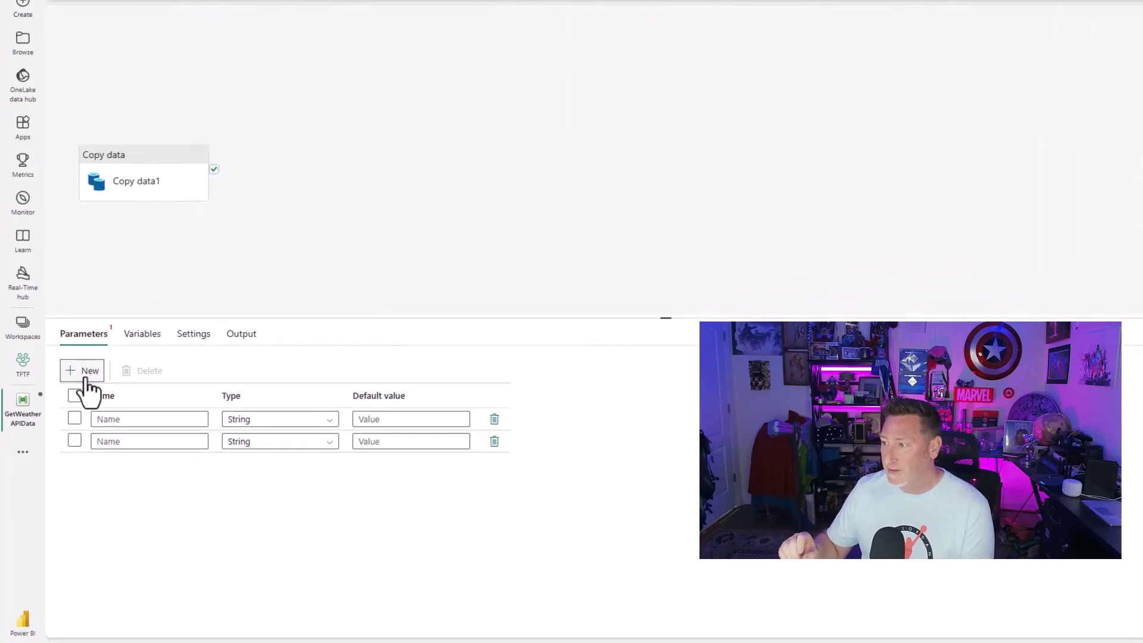
pyautogui.click(97, 342)
# Step: Name the four parameters Lattitude, Longitude, Location and APIKey
pyautogui.click(122, 388)
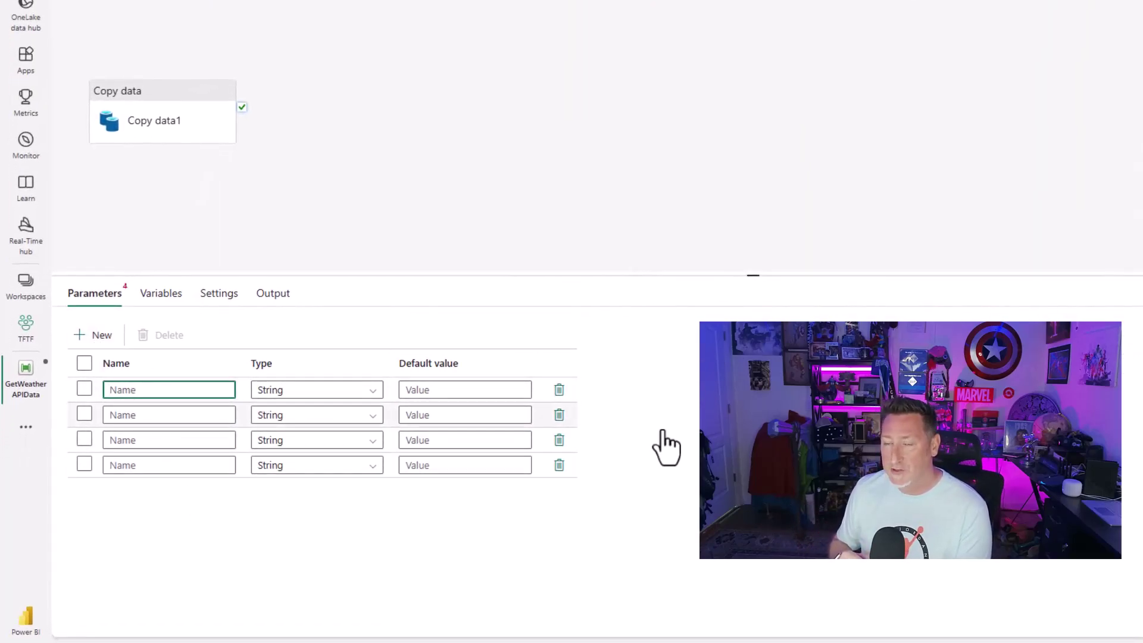
pyautogui.write('La')
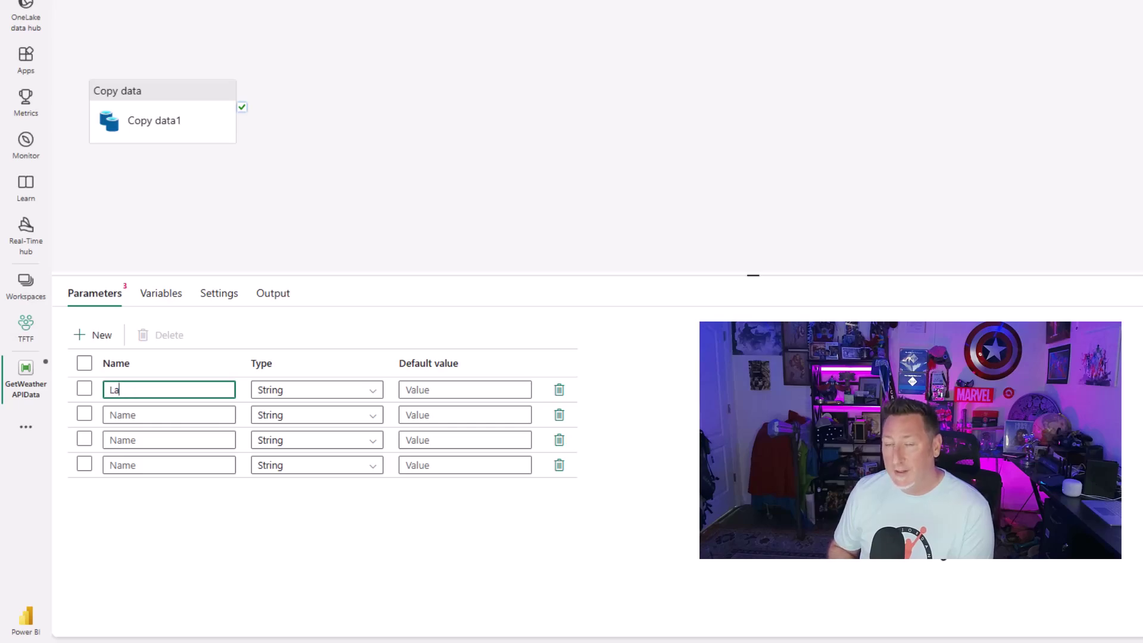
pyautogui.write('ttitude')
pyautogui.click(154, 415)
pyautogui.write('Longit')
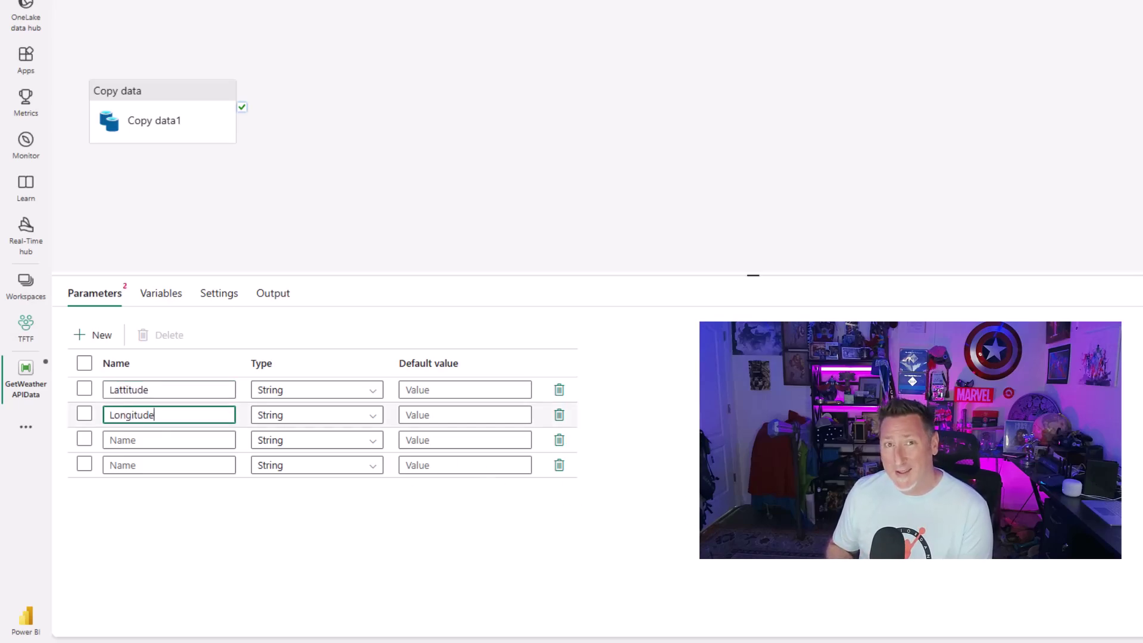
pyautogui.click(169, 440)
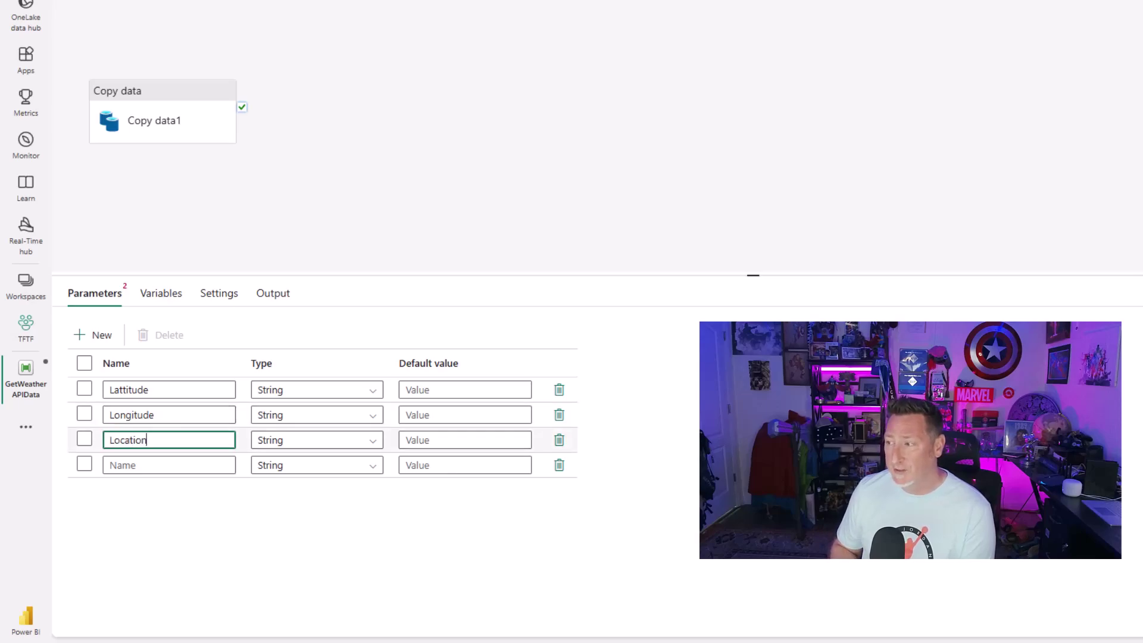
pyautogui.click(169, 465)
pyautogui.write('APIKey')
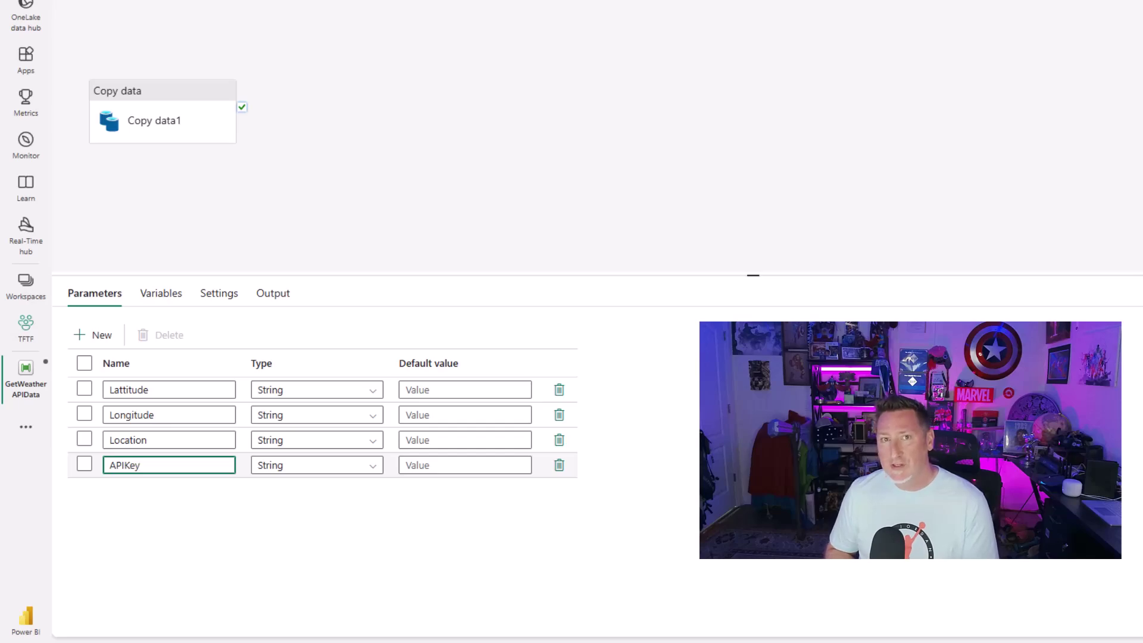
pyautogui.press('Tab')
pyautogui.press('Tab')
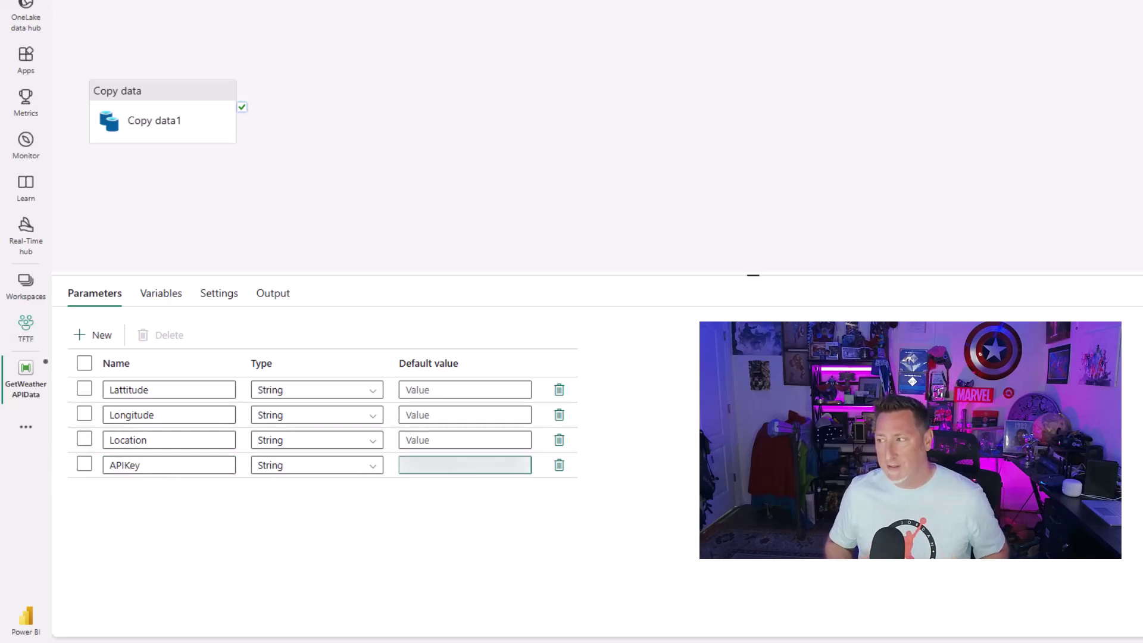
# Step: Set the defaults: Location 'Wrigley Field', Lattitude 41.948437, Longitude -87.655334
pyautogui.click(464, 440)
pyautogui.write('Wrigley Field')
pyautogui.click(472, 391)
pyautogui.hotkey('ctrl', 'v')
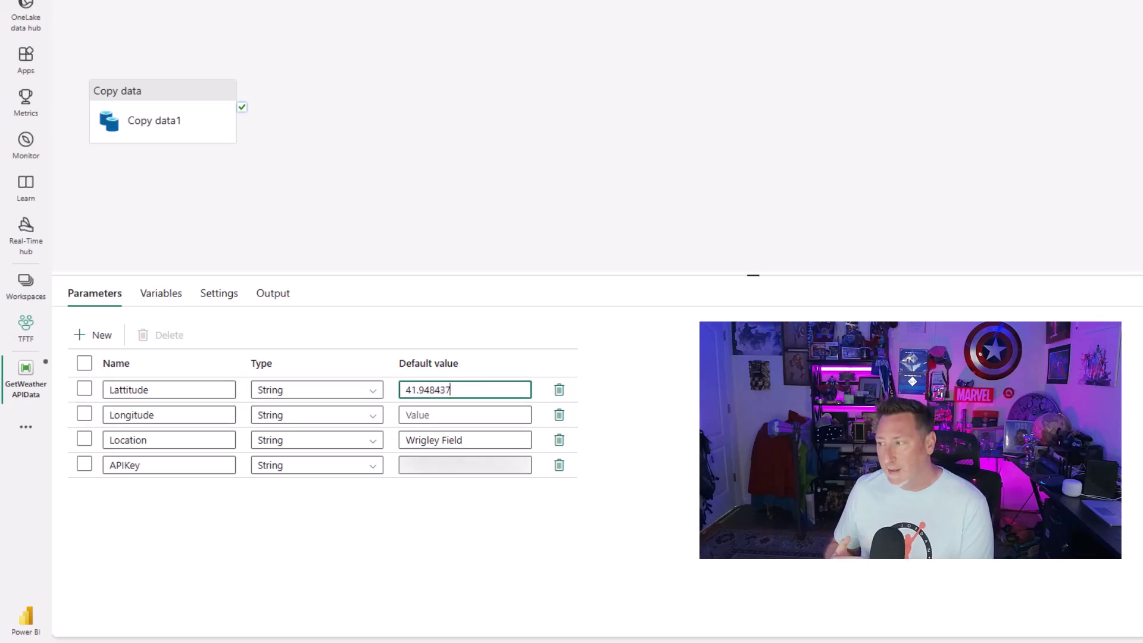
pyautogui.click(464, 415)
pyautogui.hotkey('ctrl', 'v')
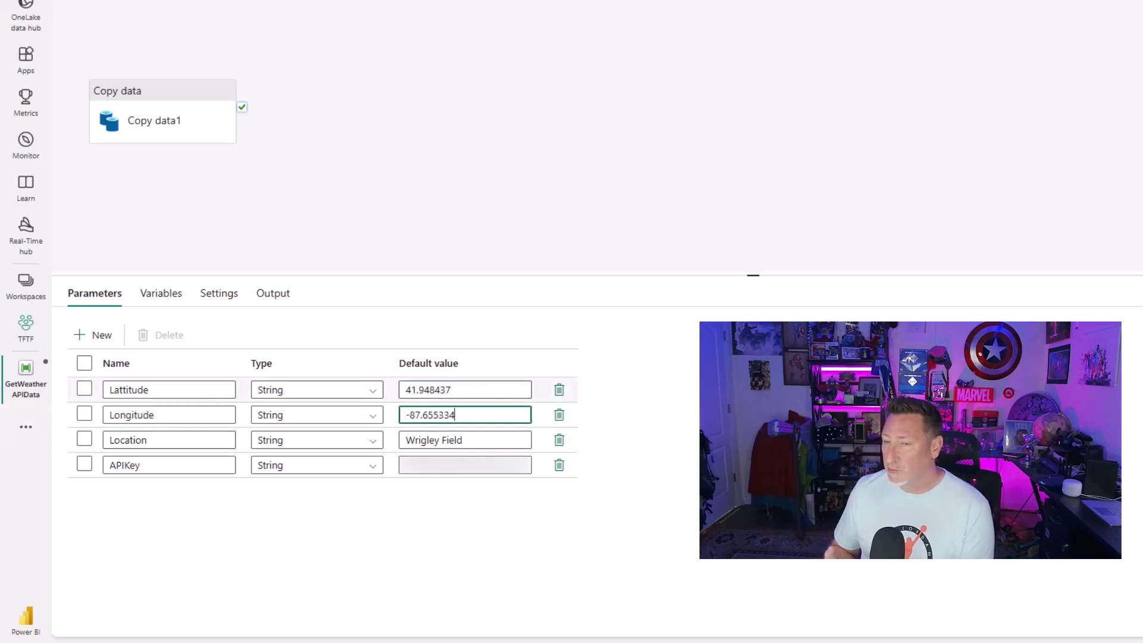
pyautogui.click(406, 389)
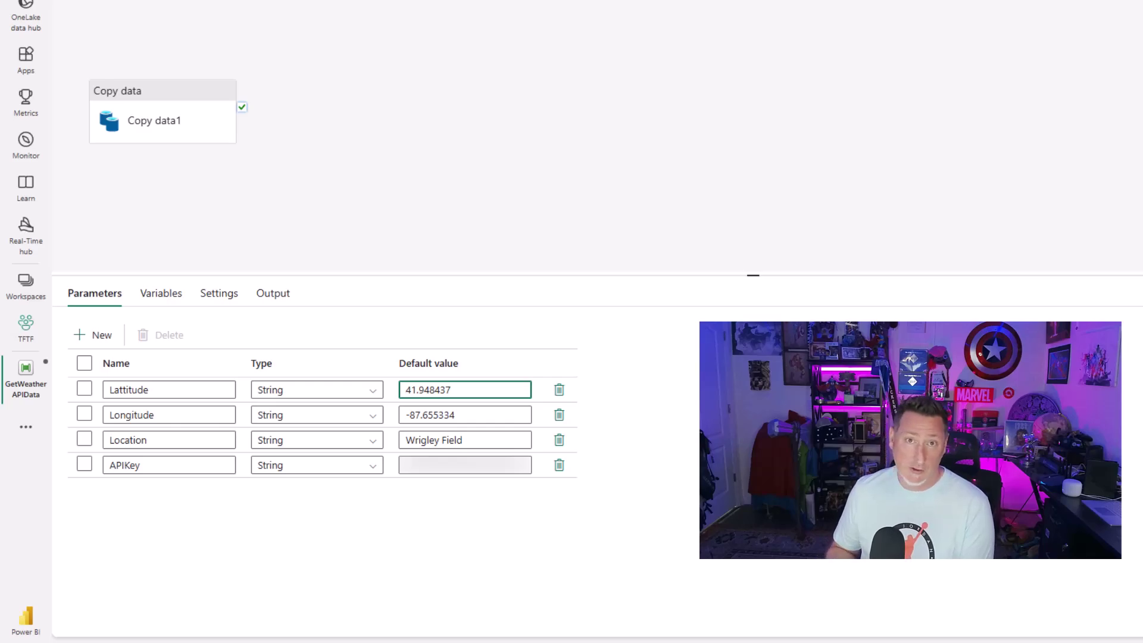
# Step: Rename the Copy data activity to GetWeatherAPIData
pyautogui.click(169, 128)
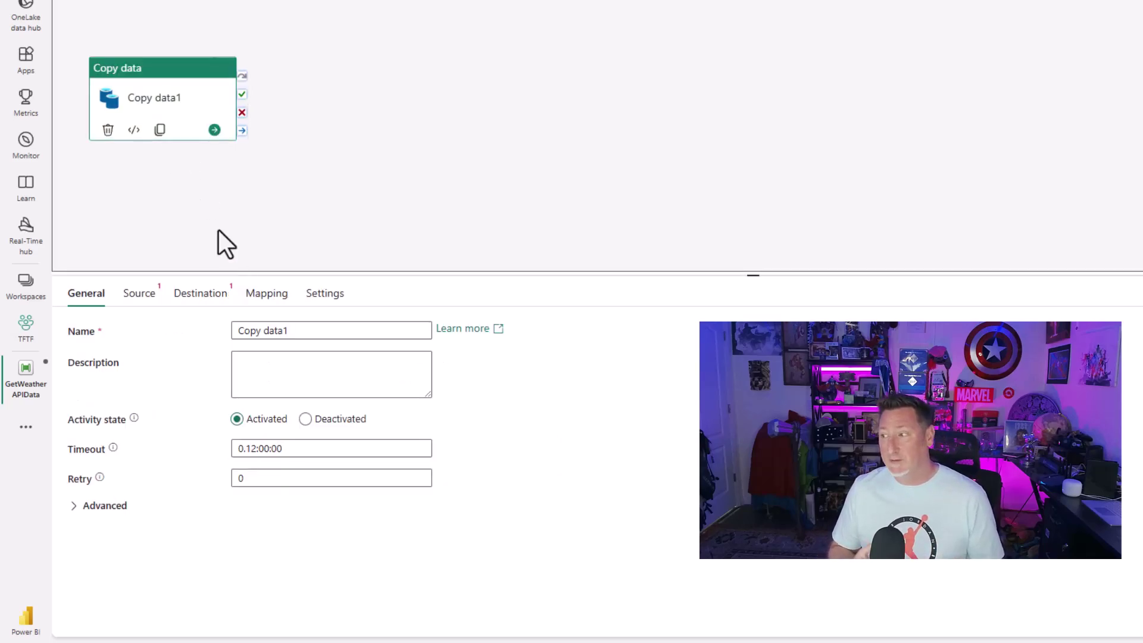
pyautogui.moveTo(289, 331); pyautogui.dragTo(238, 331)
pyautogui.press('BackSpace')
pyautogui.write('GetWeatherAPIData')
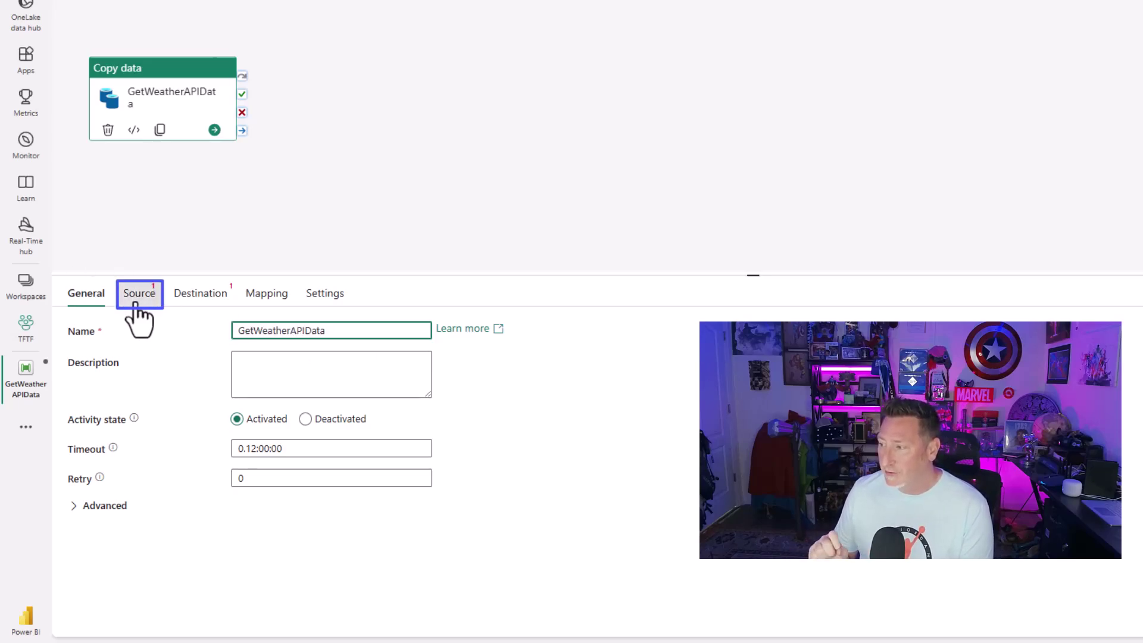
pyautogui.click(138, 294)
pyautogui.click(417, 331)
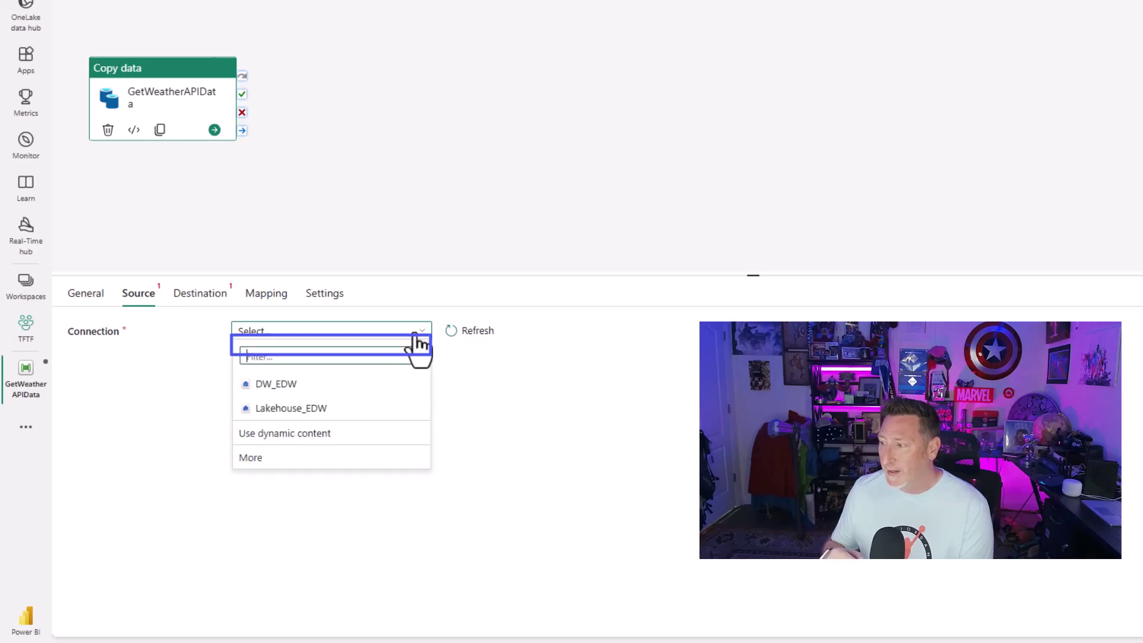
pyautogui.click(310, 457)
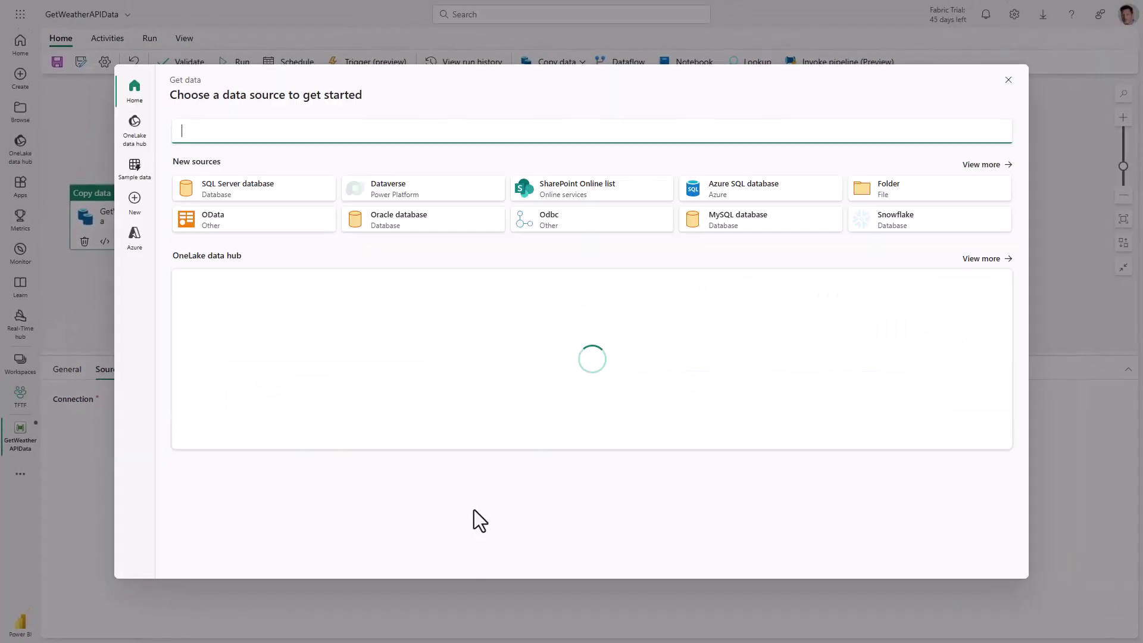
pyautogui.click(982, 162)
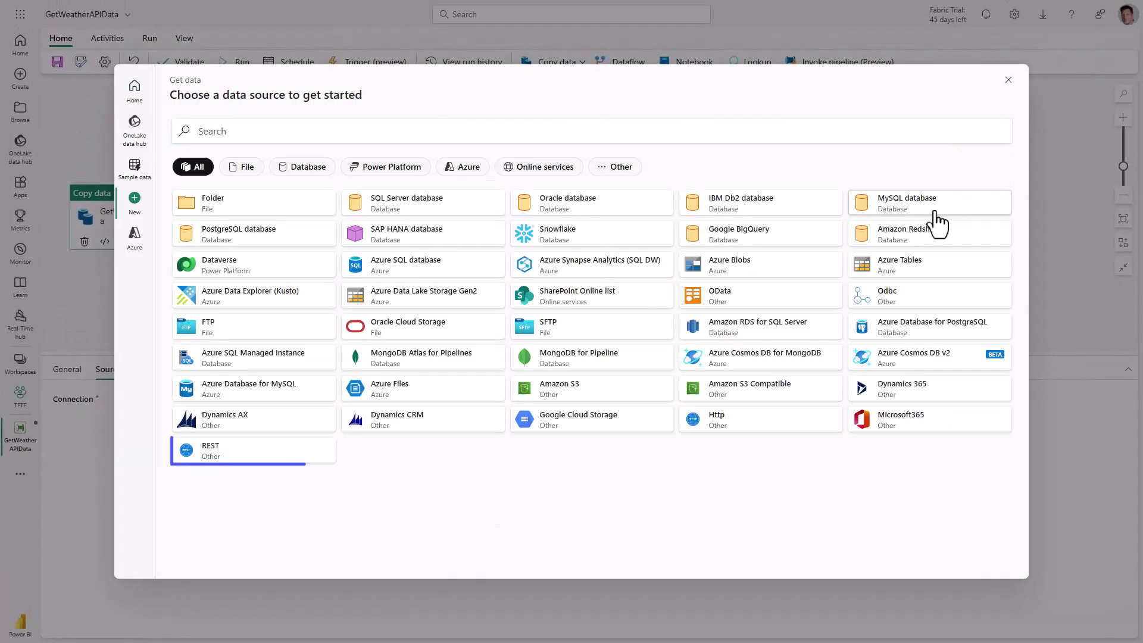
pyautogui.click(254, 471)
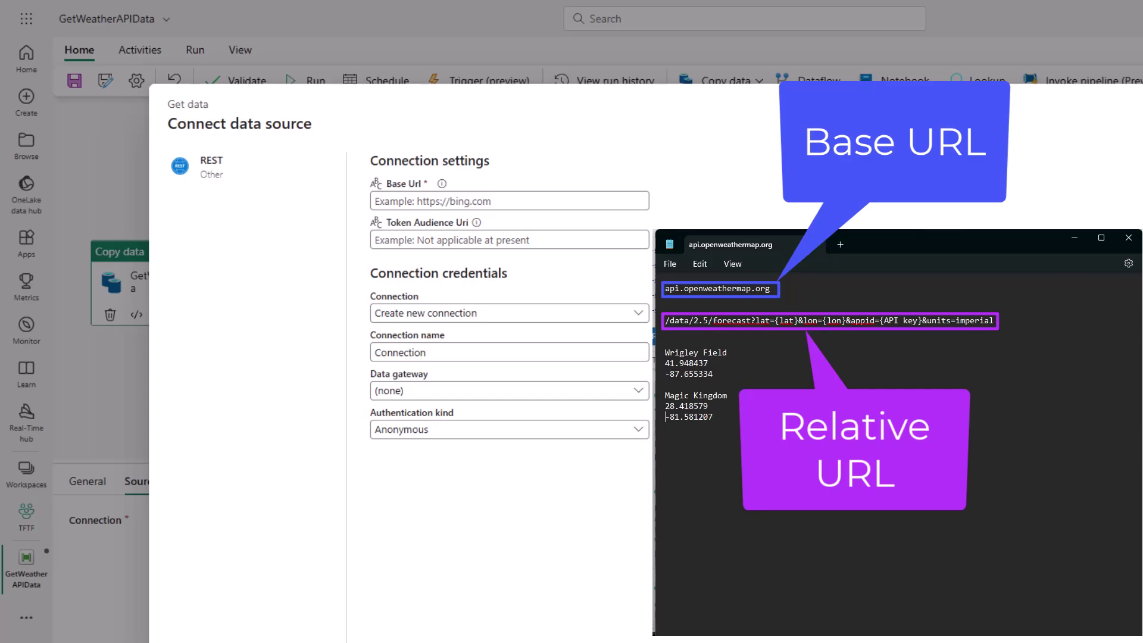
pyautogui.click(468, 201)
pyautogui.write('https://api.openweathermap.org')
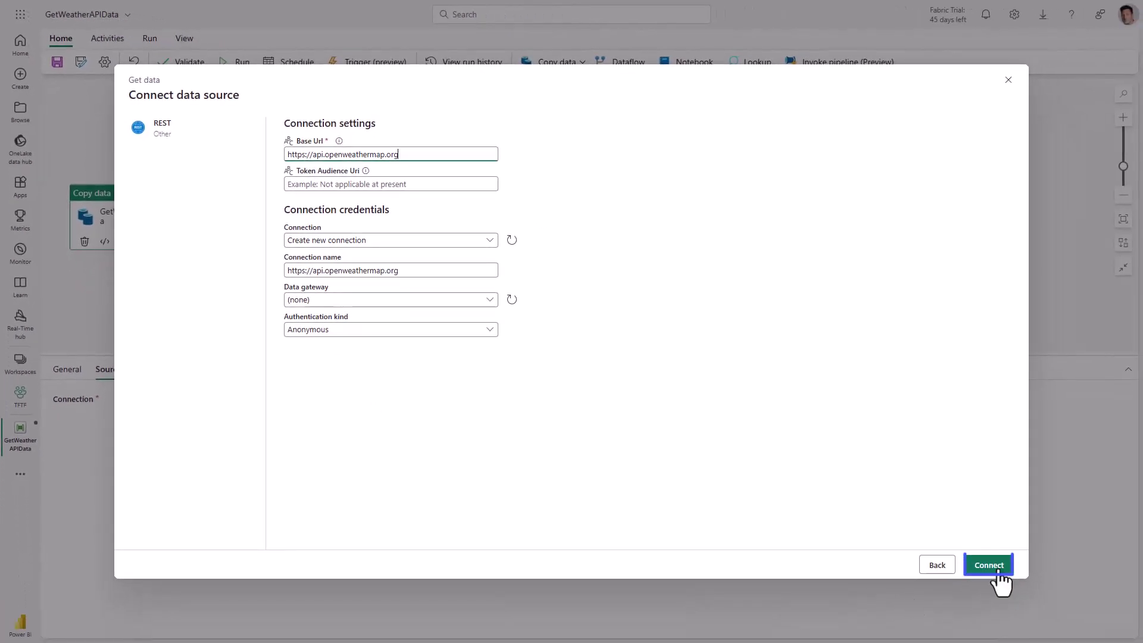
pyautogui.click(998, 570)
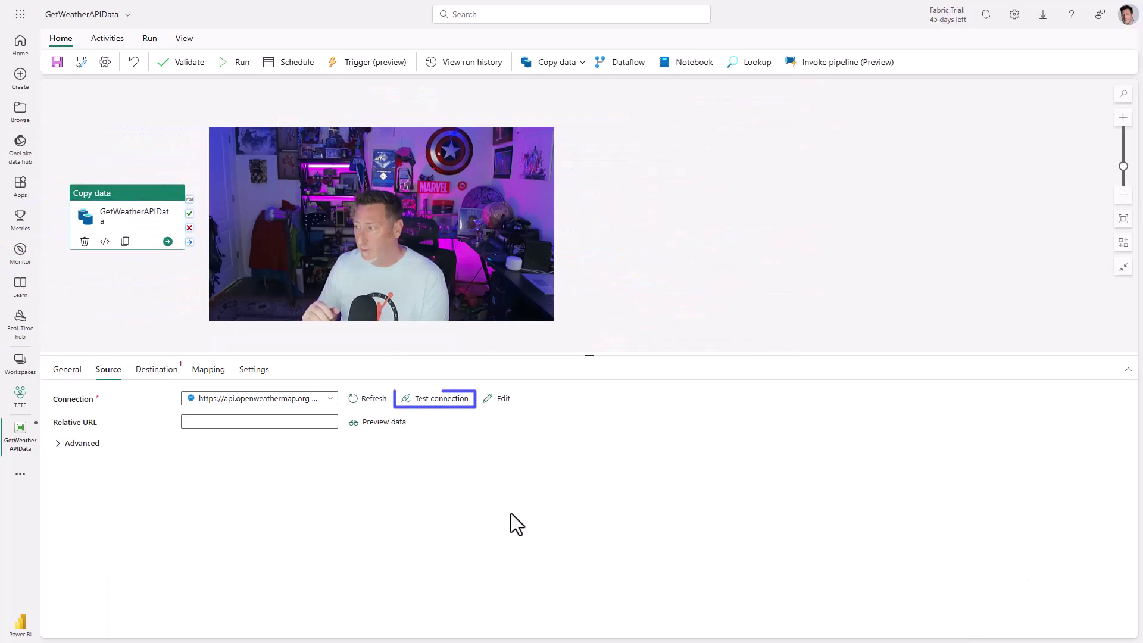
pyautogui.click(444, 399)
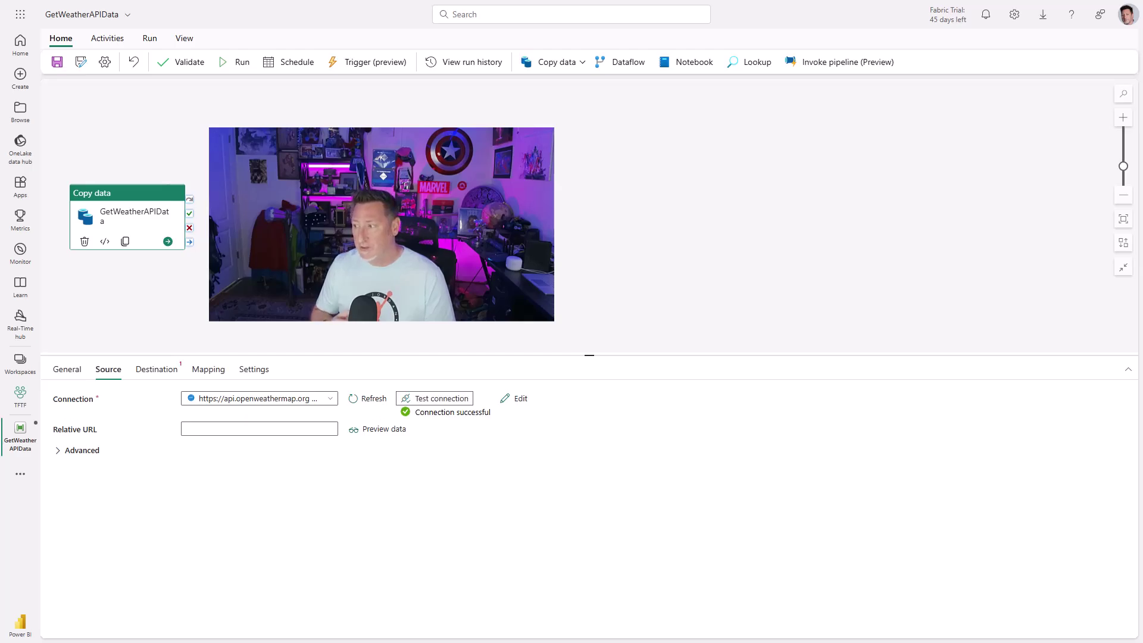
pyautogui.click(268, 428)
pyautogui.click(235, 444)
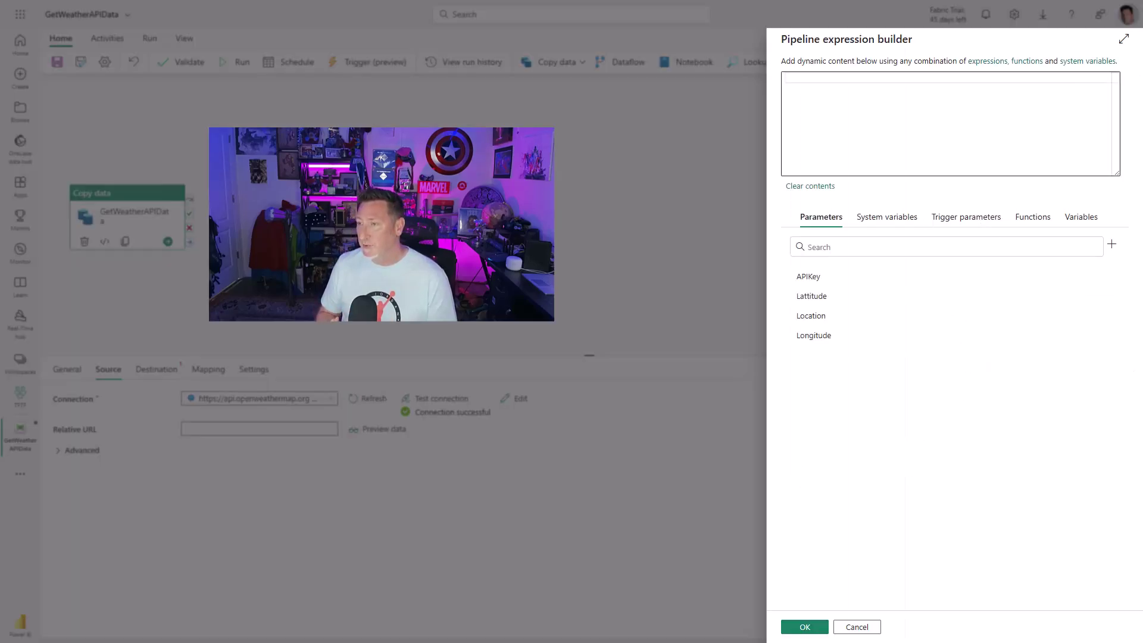
pyautogui.write('@')
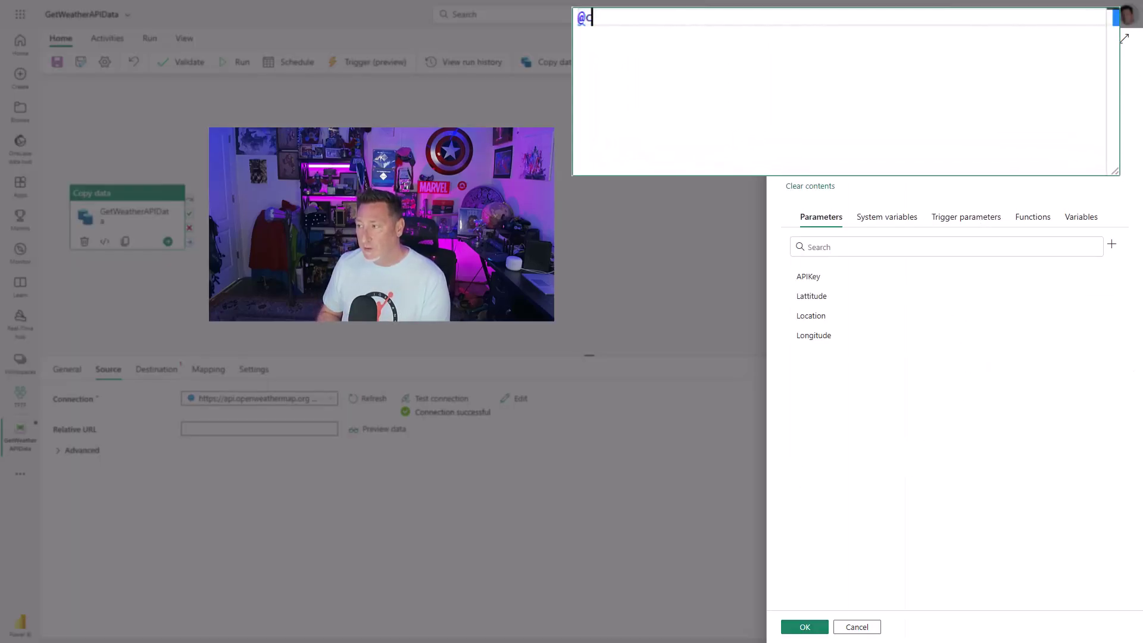
pyautogui.write('concat(')
pyautogui.hotkey('ctrl', 'v')
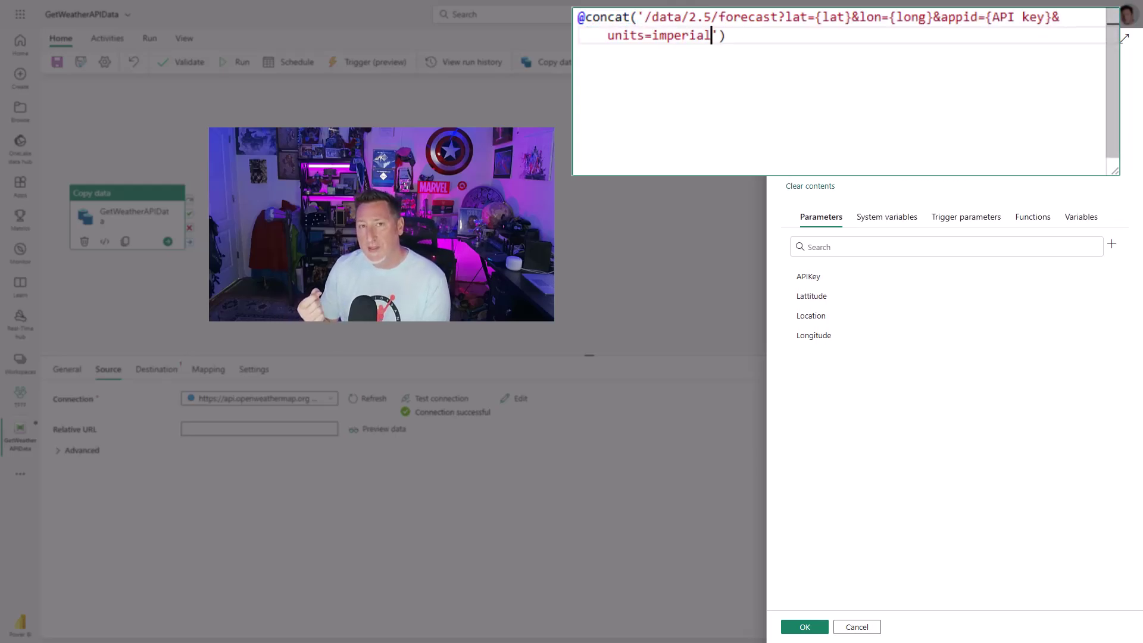
# Step: Split the forecast path into quoted pieces around {lat}, {long} and the appid placeholder
pyautogui.click(814, 16)
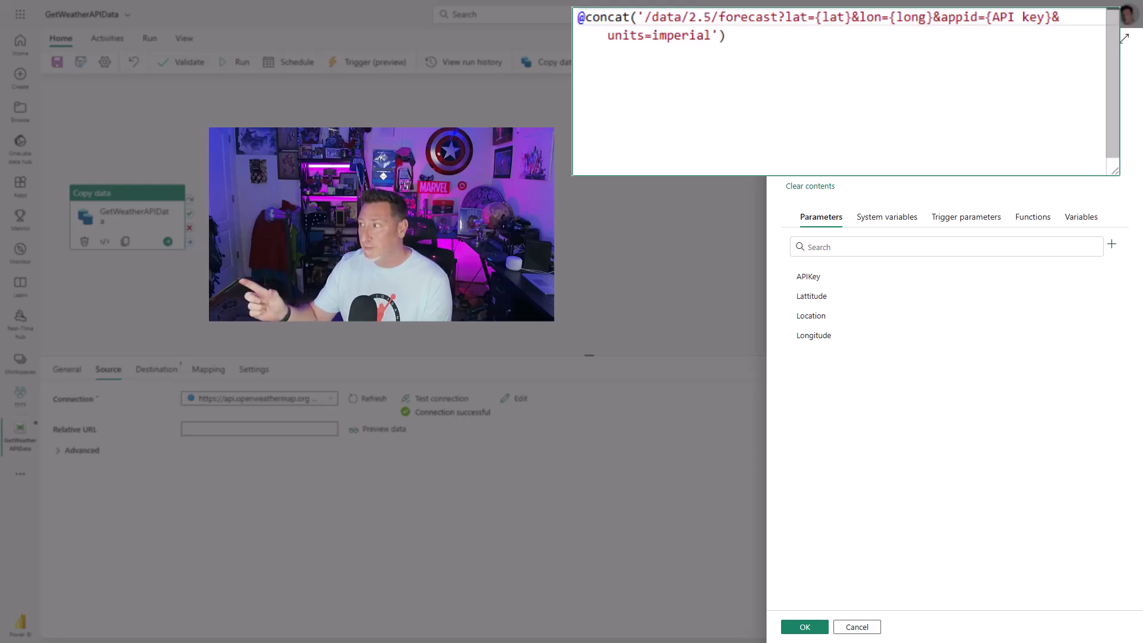
pyautogui.write("',")
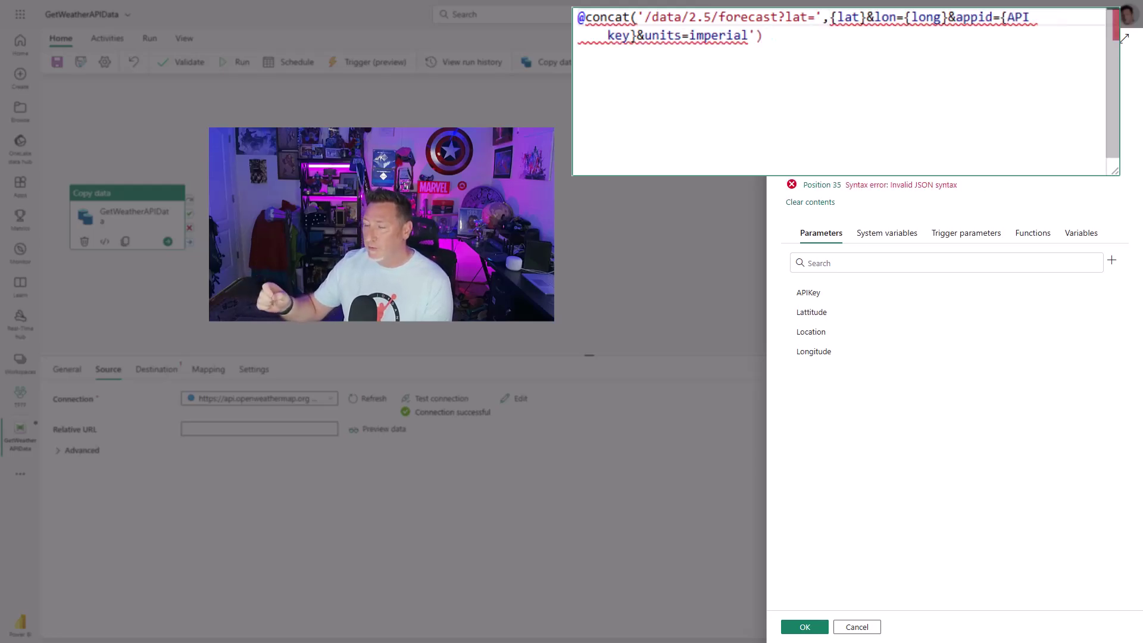
pyautogui.click(865, 17)
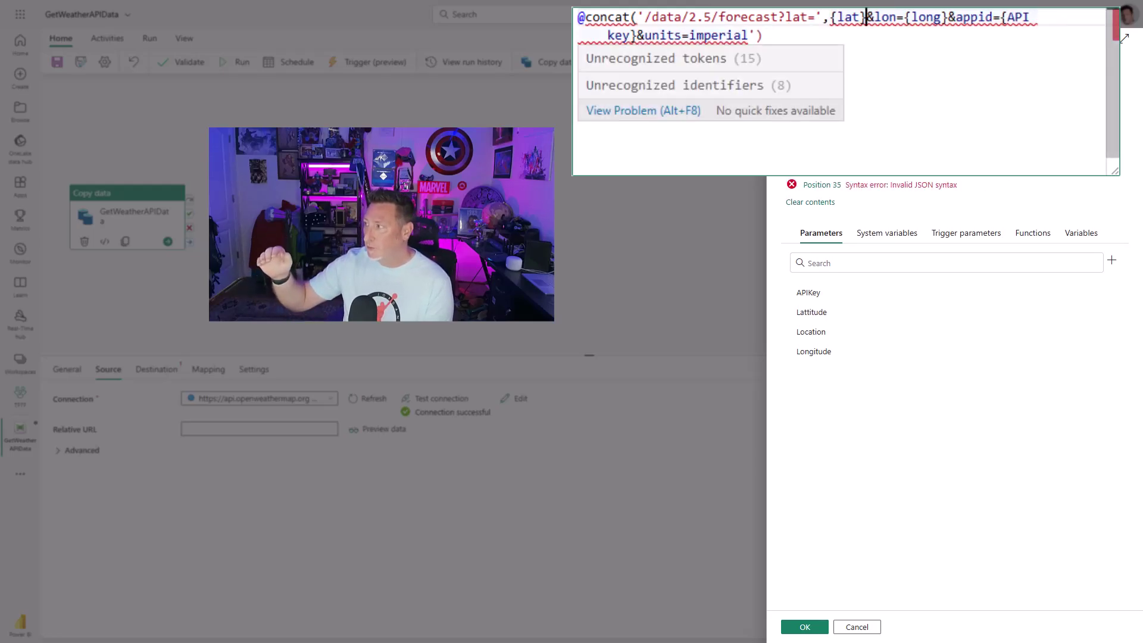
pyautogui.write(",'")
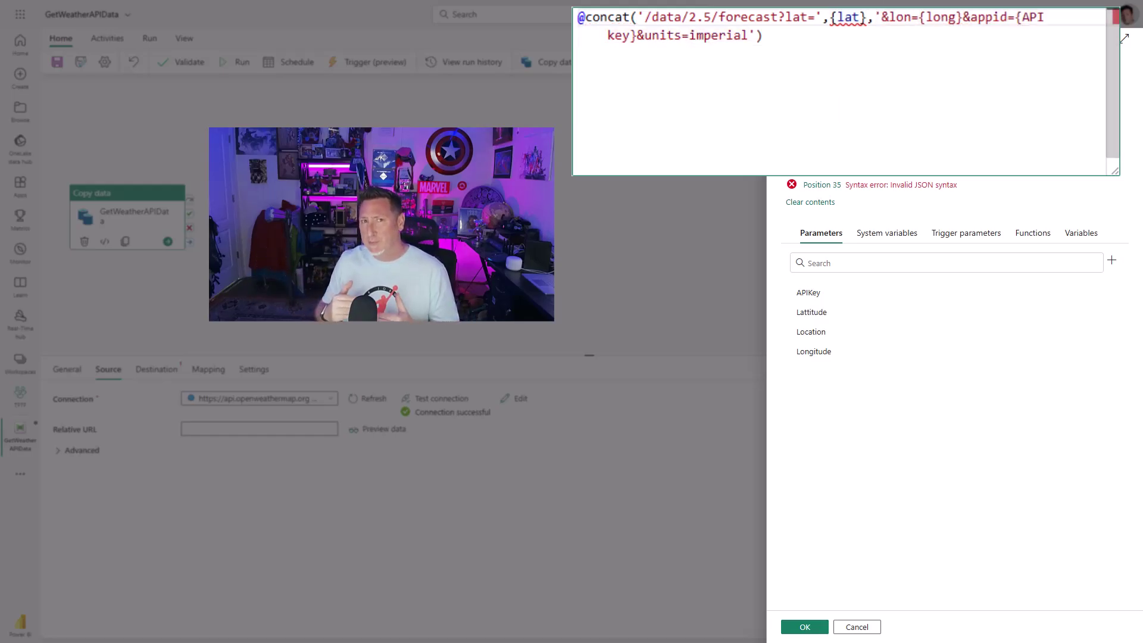
pyautogui.write("',")
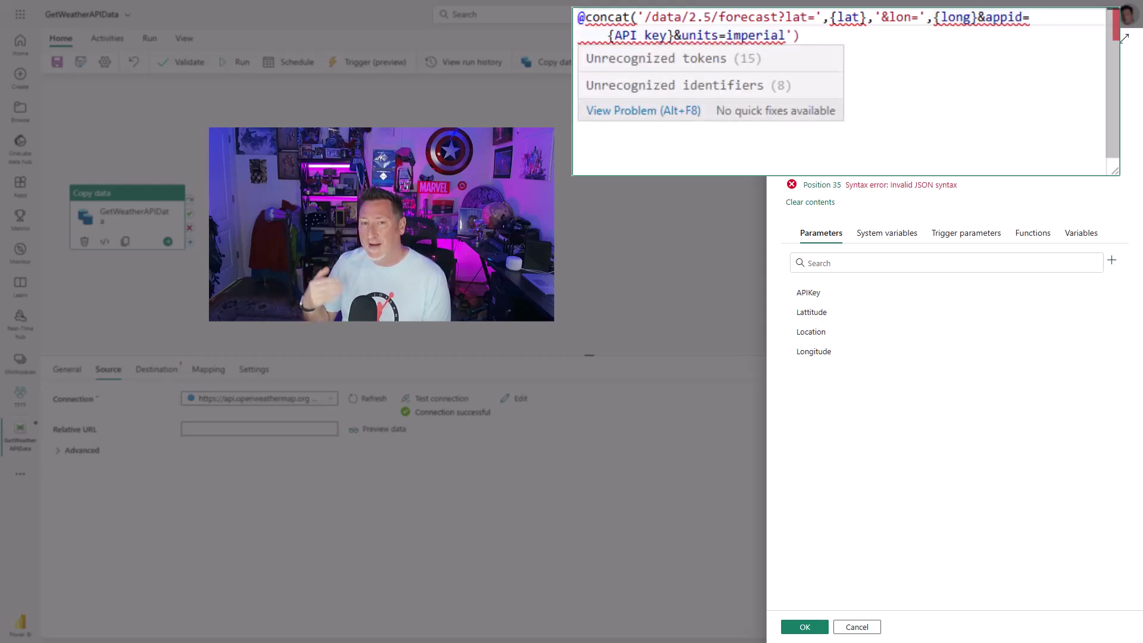
pyautogui.click(969, 18)
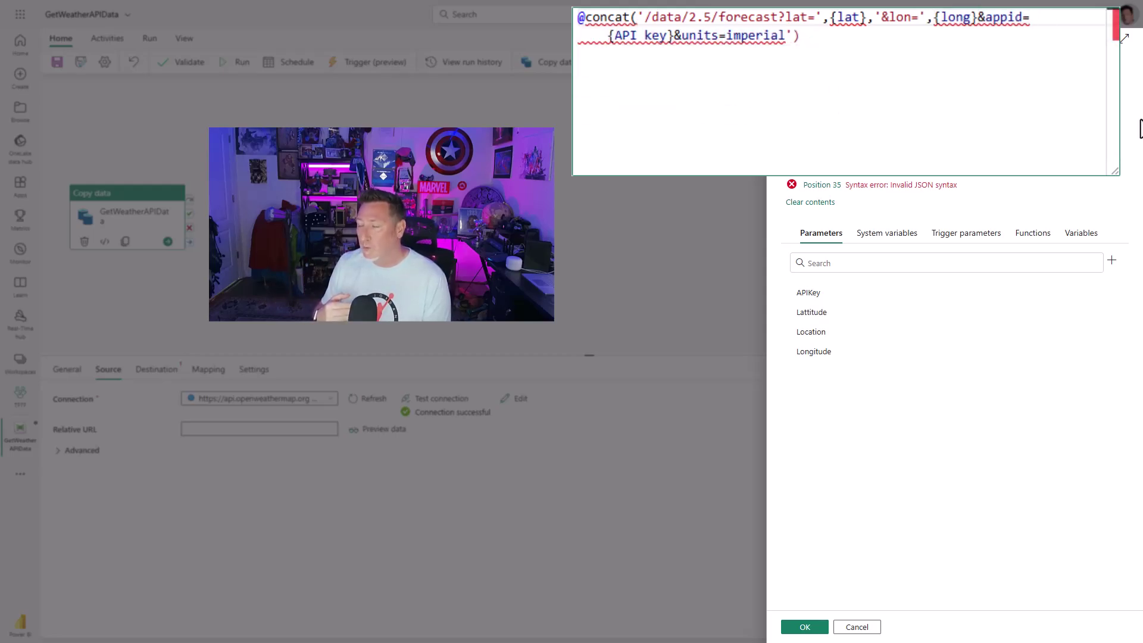
pyautogui.write(",'")
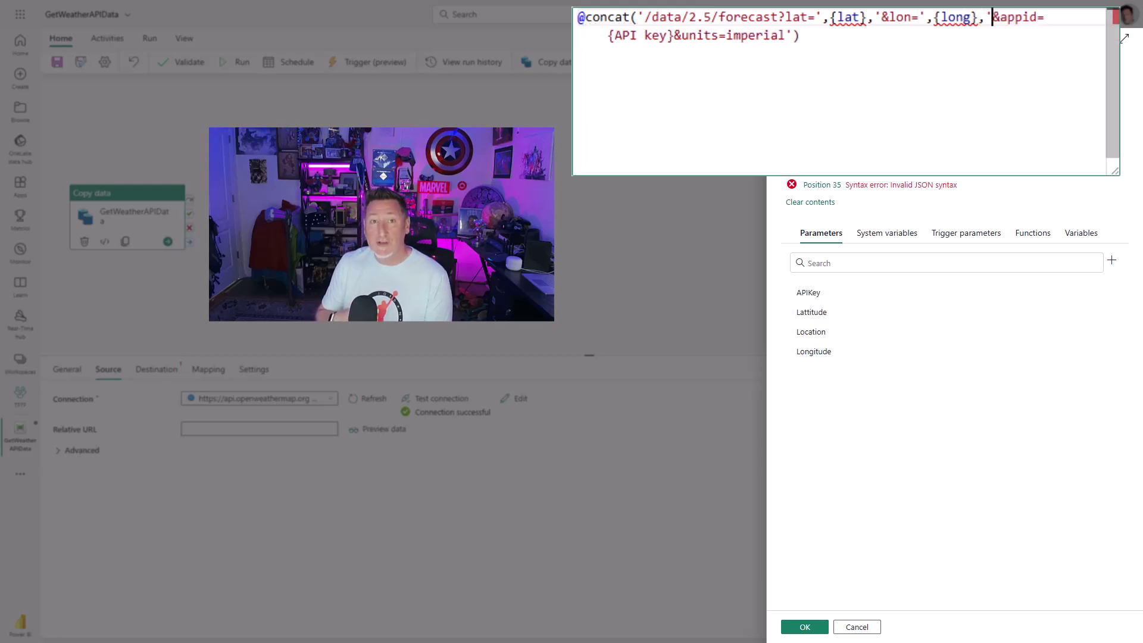
pyautogui.click(607, 35)
pyautogui.write("',")
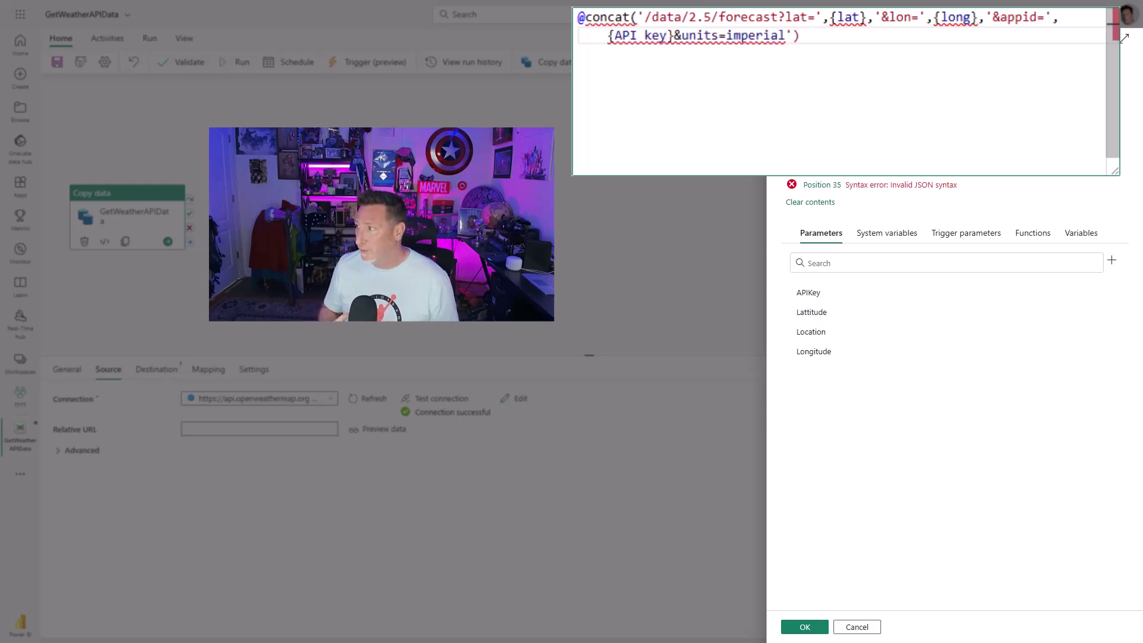
pyautogui.write(",'")
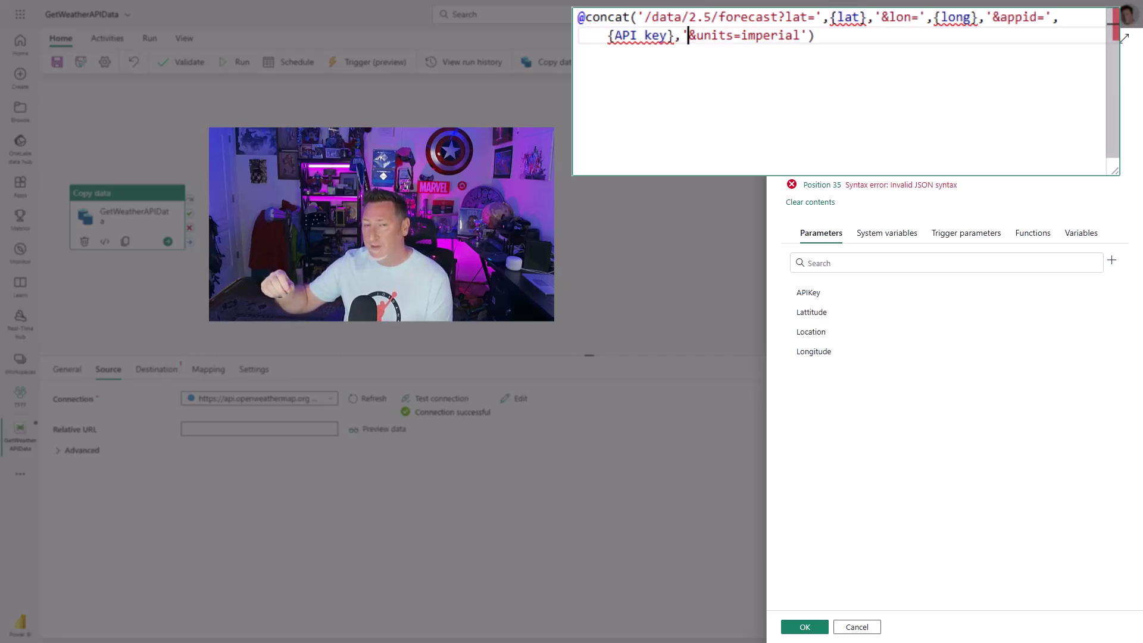
# Step: Swap {lat}, {long} and {API key} for the Lattitude, Longitude and APIKey parameters
pyautogui.moveTo(866, 18); pyautogui.dragTo(830, 18)
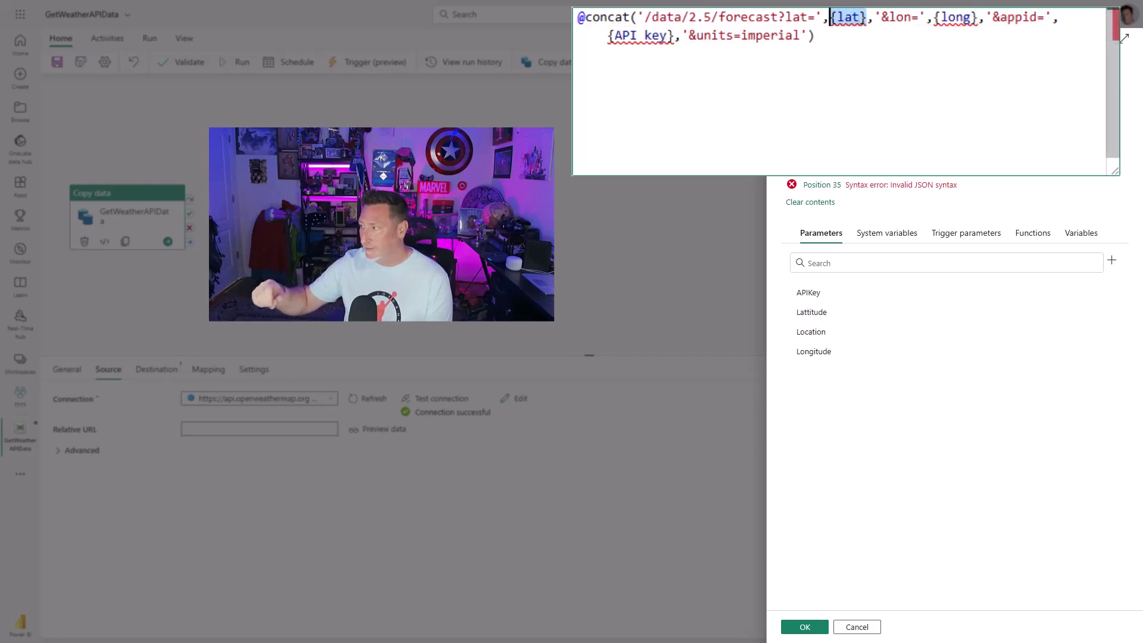
pyautogui.click(812, 317)
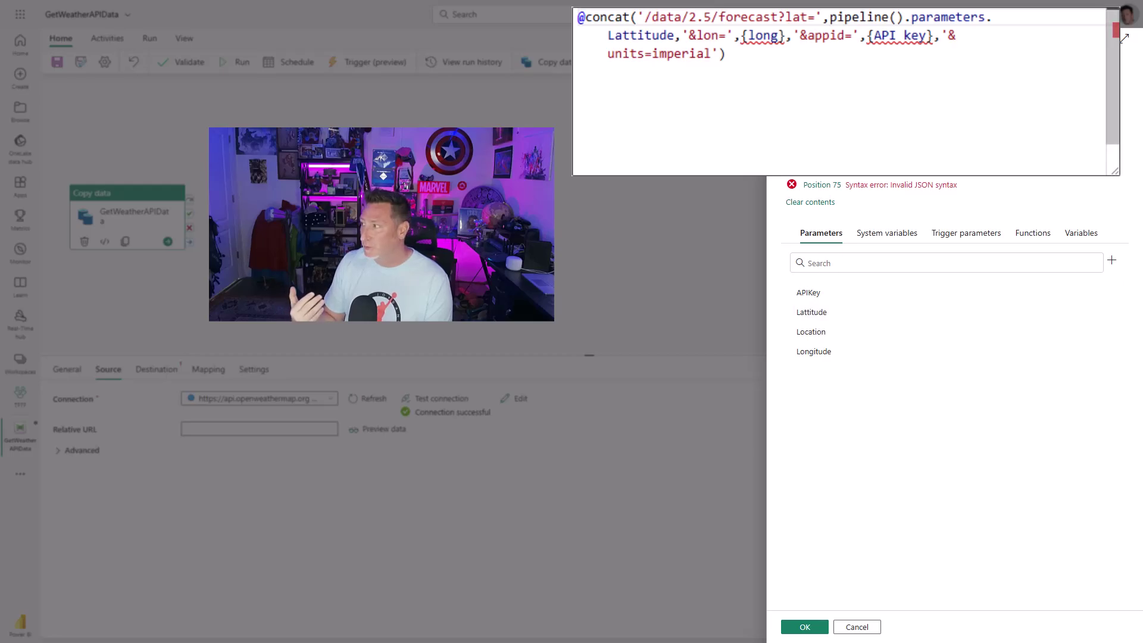
pyautogui.moveTo(784, 36); pyautogui.dragTo(733, 36)
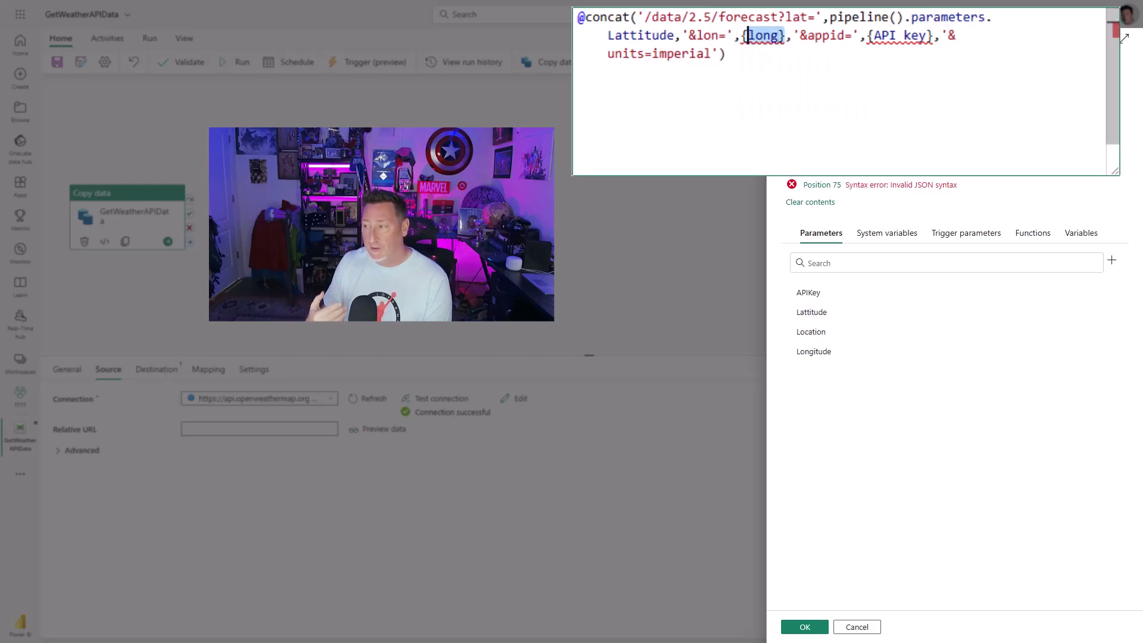
pyautogui.click(827, 353)
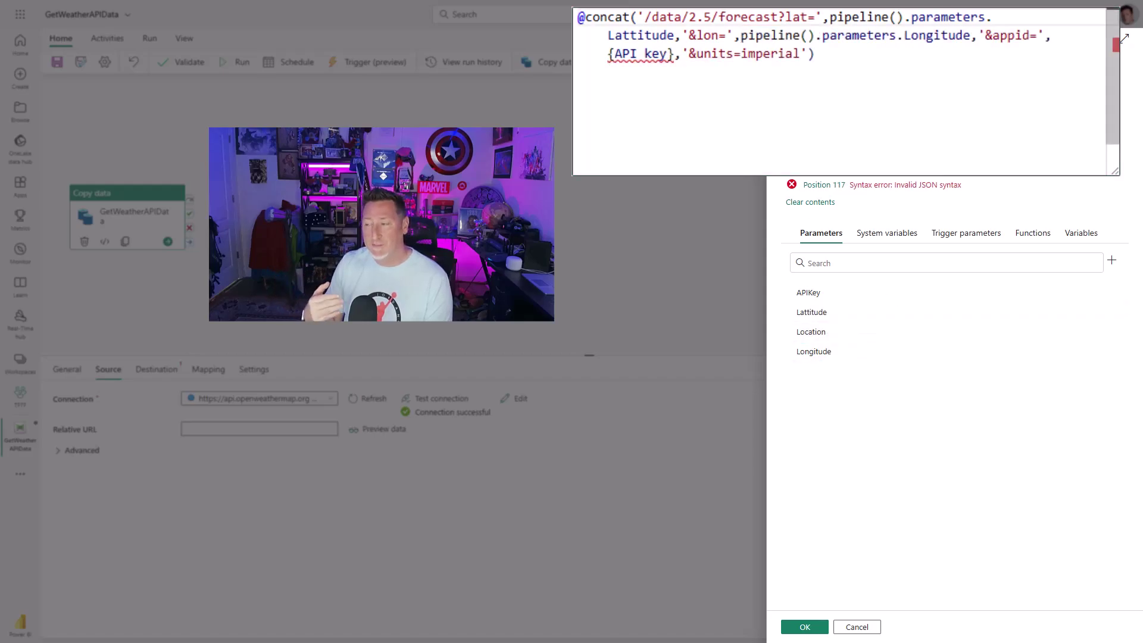
pyautogui.moveTo(674, 53); pyautogui.dragTo(622, 54)
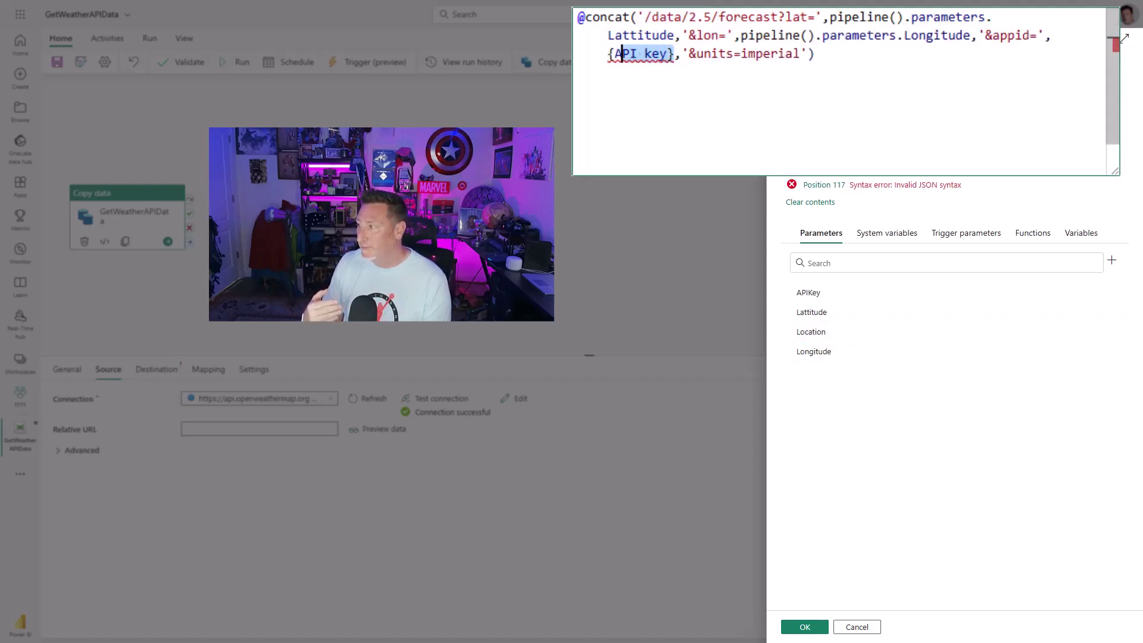
pyautogui.click(808, 298)
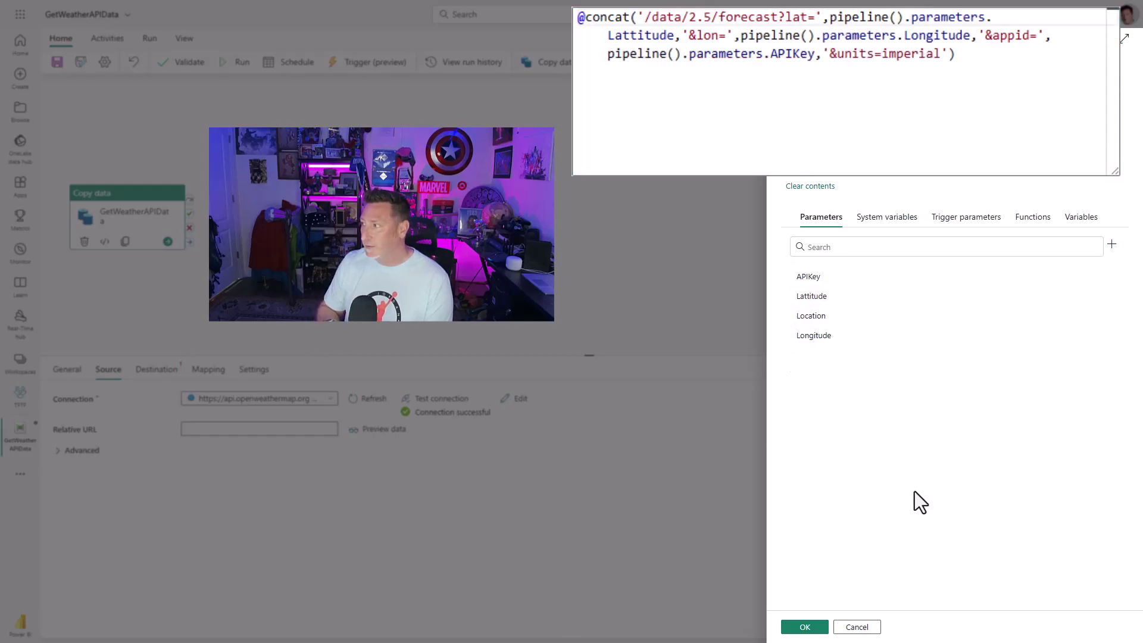
# Step: Apply the relative URL and preview the forecast JSON (cod 200, cnt 40) for Wrigley Field
pyautogui.click(804, 630)
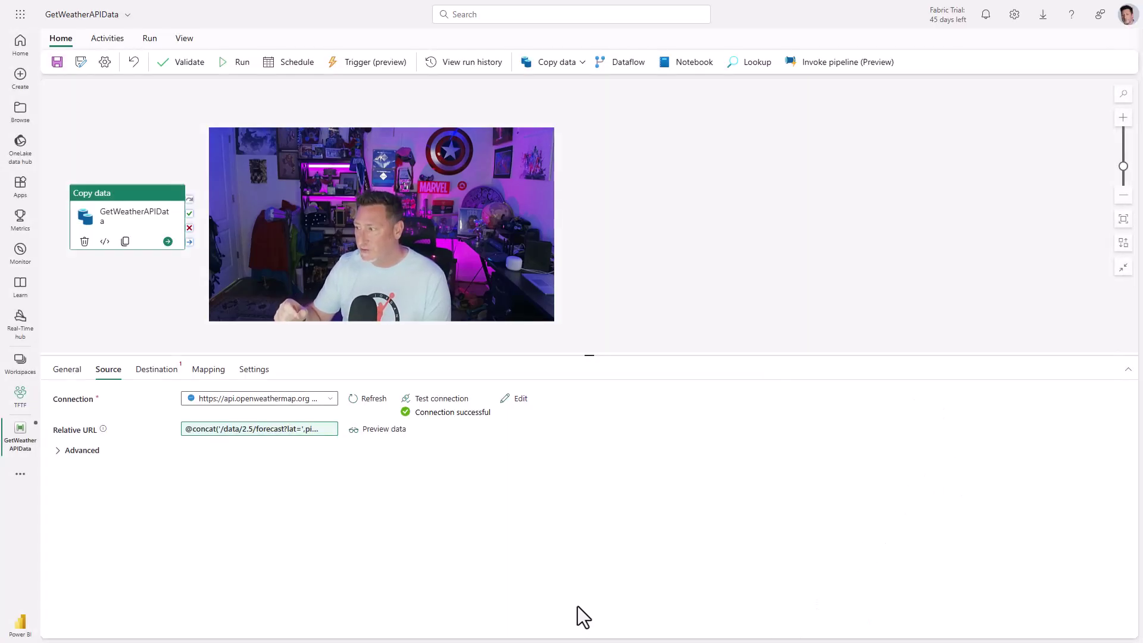
pyautogui.click(377, 433)
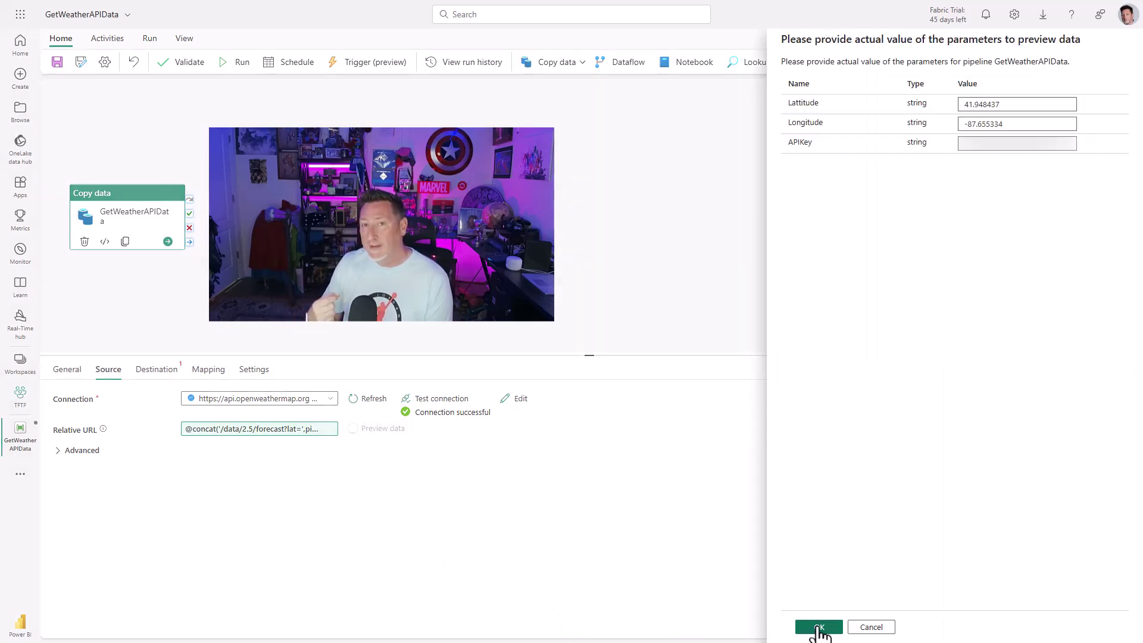
pyautogui.click(819, 626)
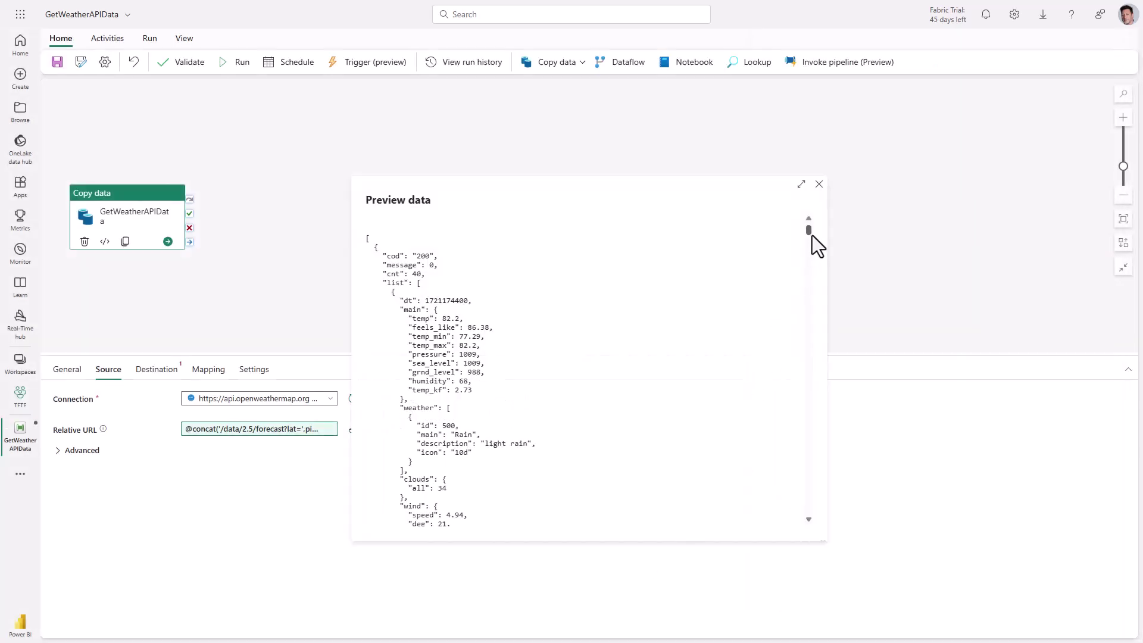
pyautogui.moveTo(812, 234); pyautogui.dragTo(813, 269)
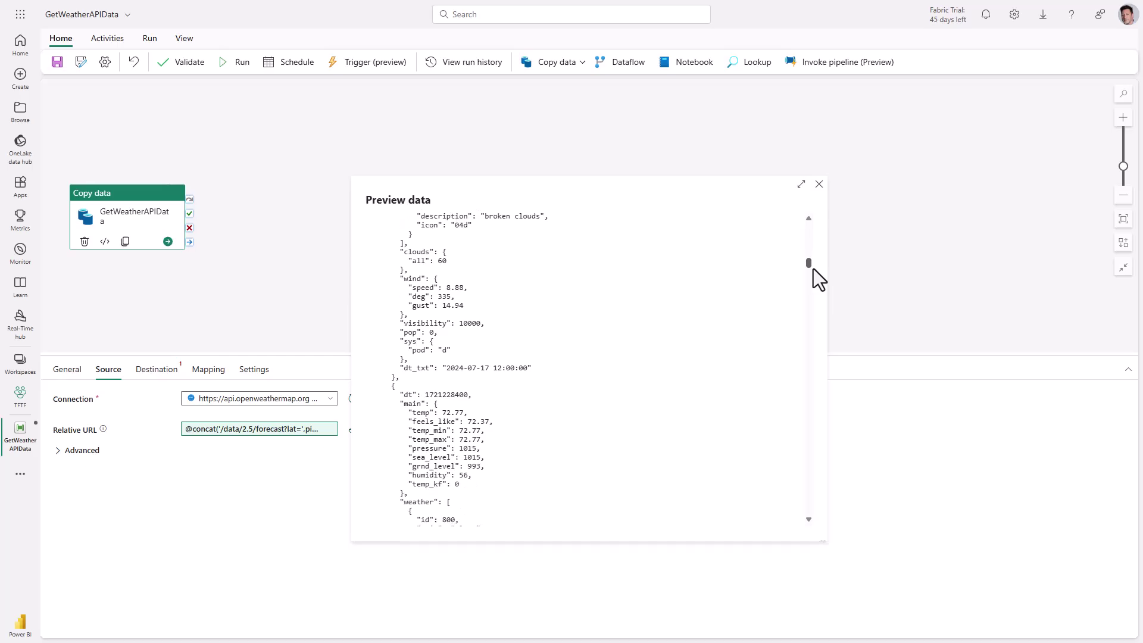
pyautogui.click(819, 184)
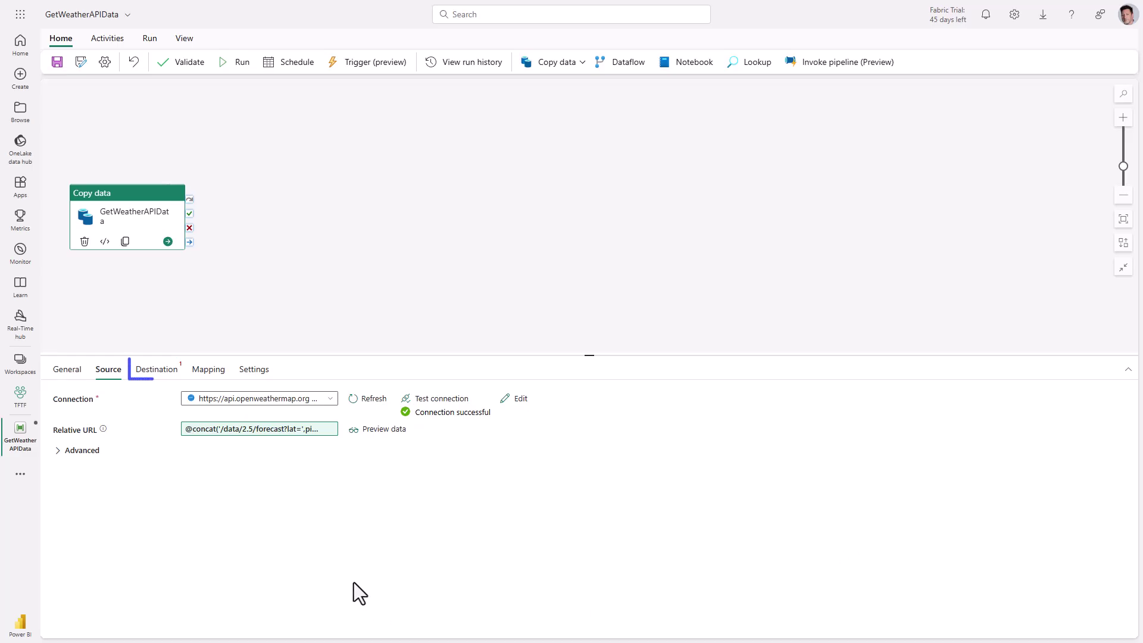
# Step: Send the copy output to Lakehouse_EDW under Files and begin a dynamic directory expression
pyautogui.click(156, 369)
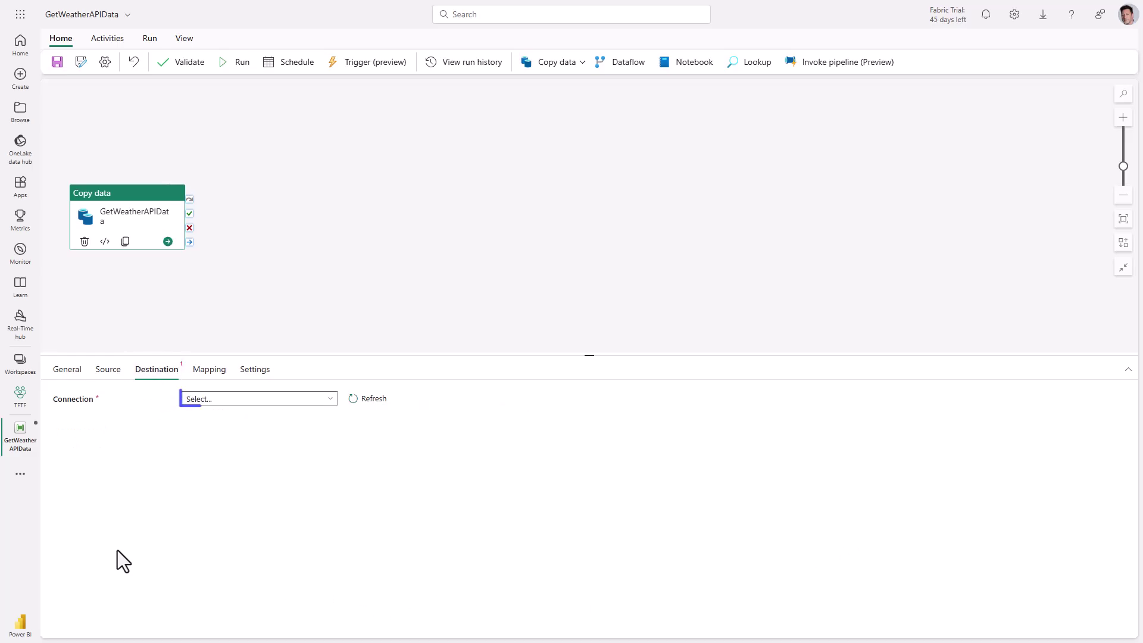
pyautogui.click(298, 400)
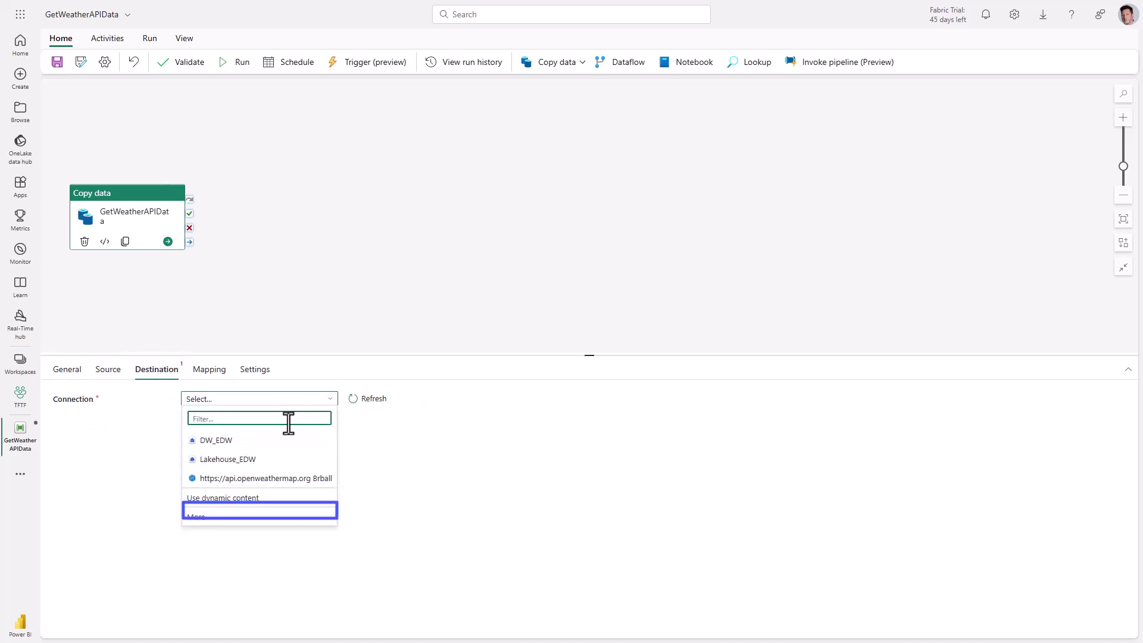
pyautogui.click(198, 514)
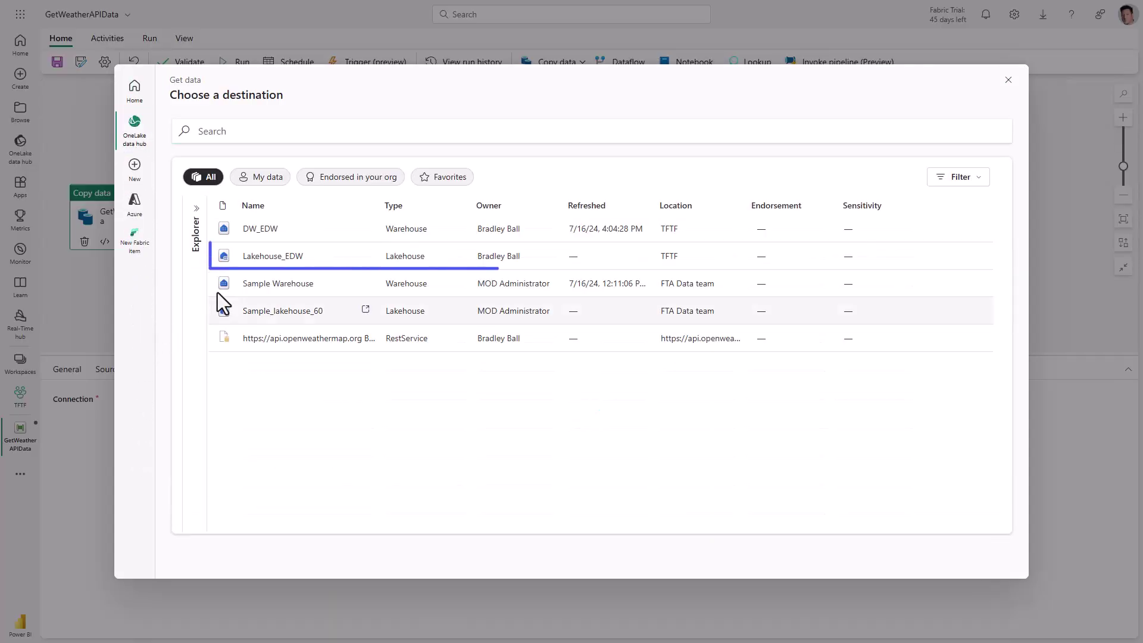
pyautogui.click(258, 255)
pyautogui.click(229, 421)
pyautogui.click(230, 445)
pyautogui.click(235, 460)
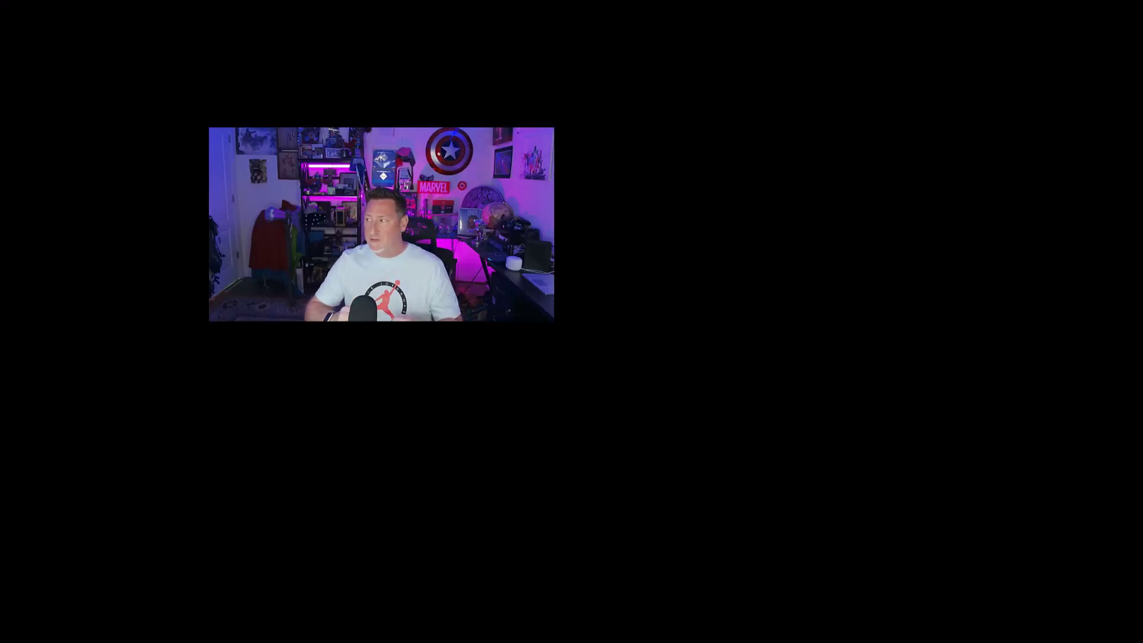
# Step: Start the directory as concat('Bronze/WeatherData/', formatDateTime(pipeline().TriggerTime,'yyyy'), '/')
pyautogui.write('@concat')
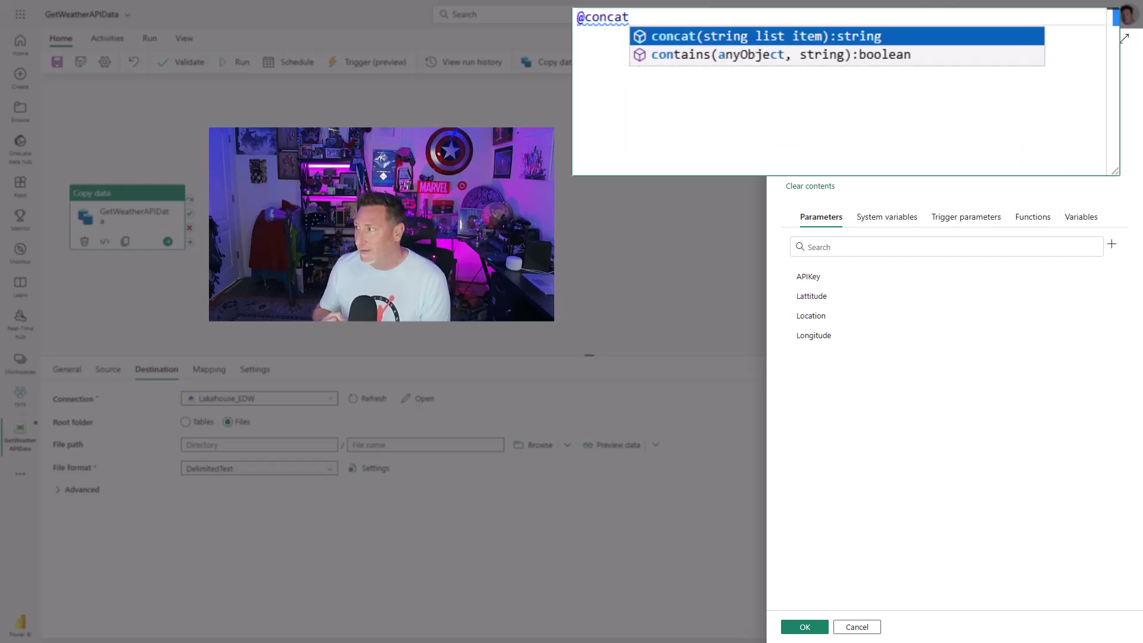
pyautogui.write("('Bro")
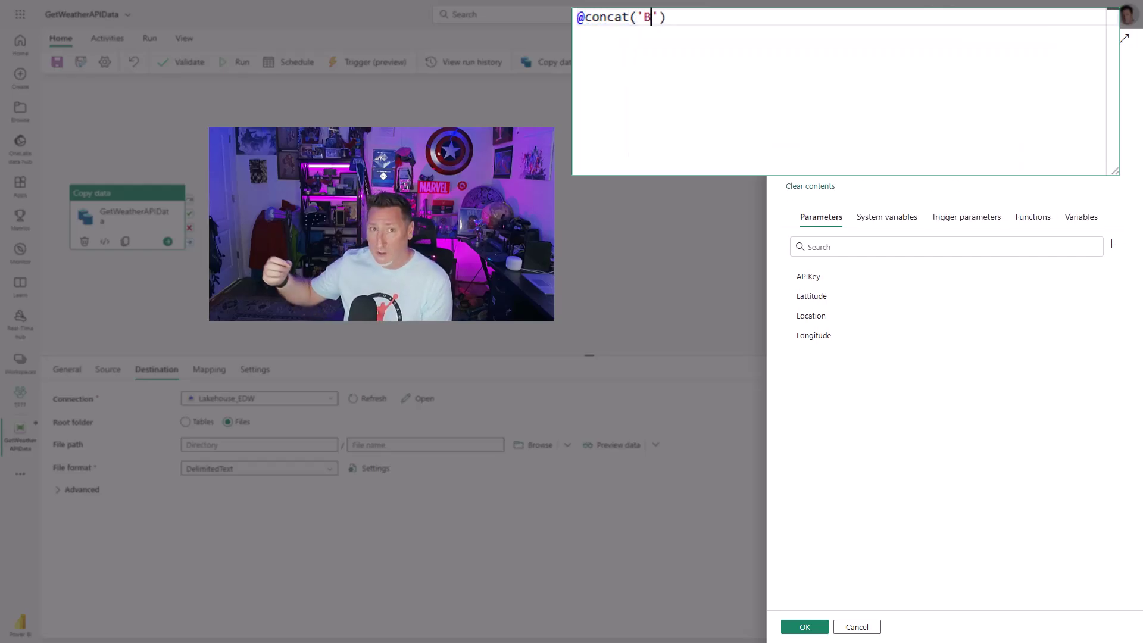
pyautogui.write('nze/Weathe')
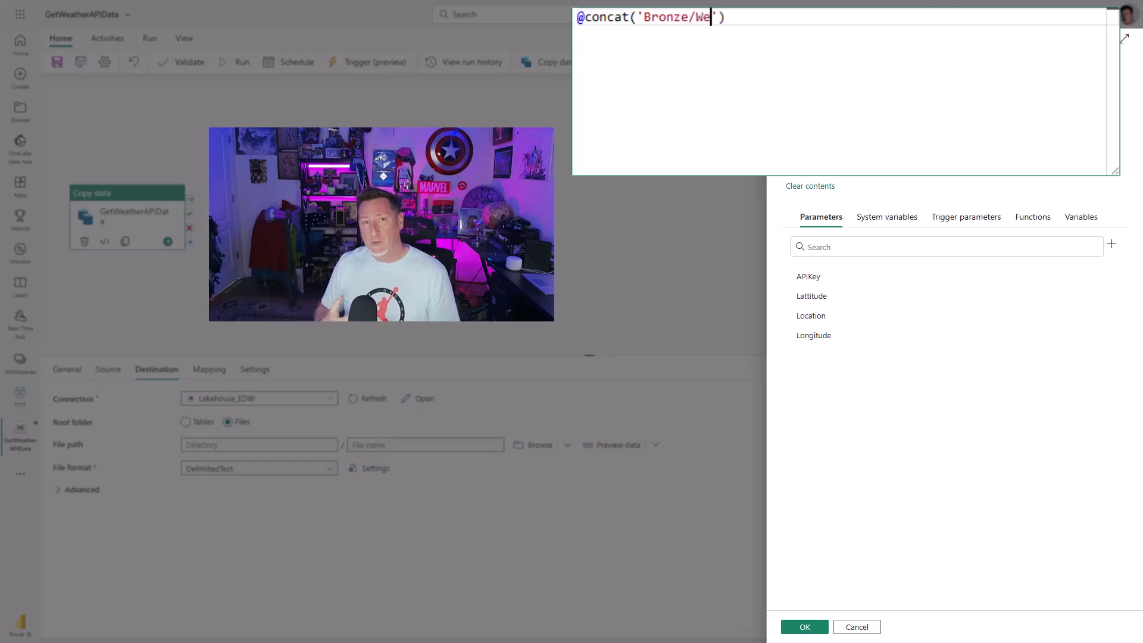
pyautogui.write('rData')
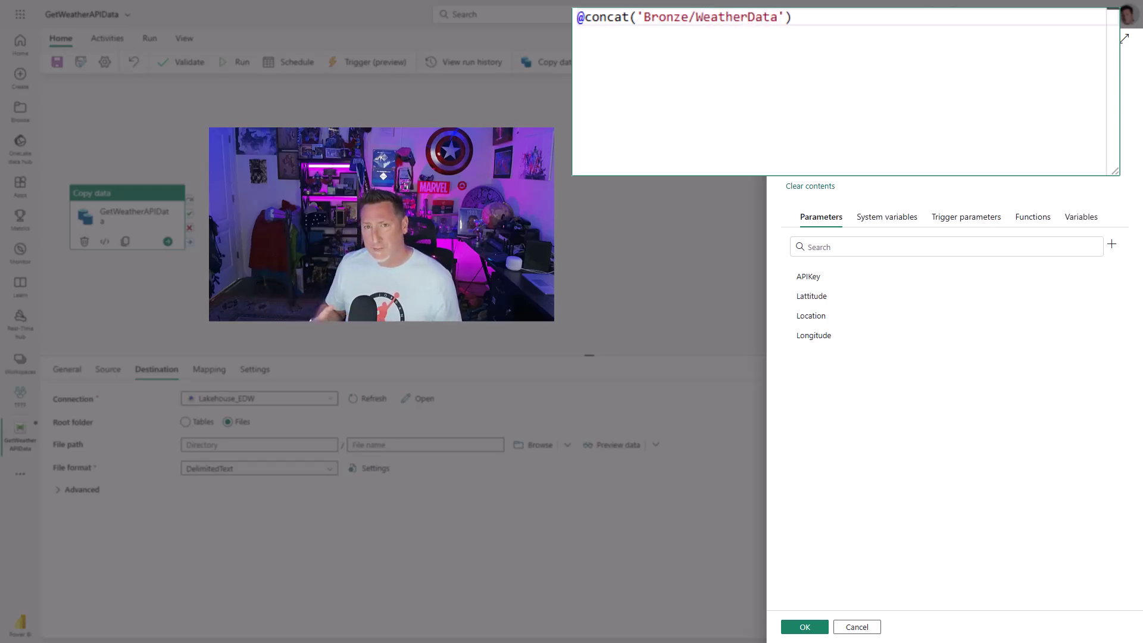
pyautogui.write('/')
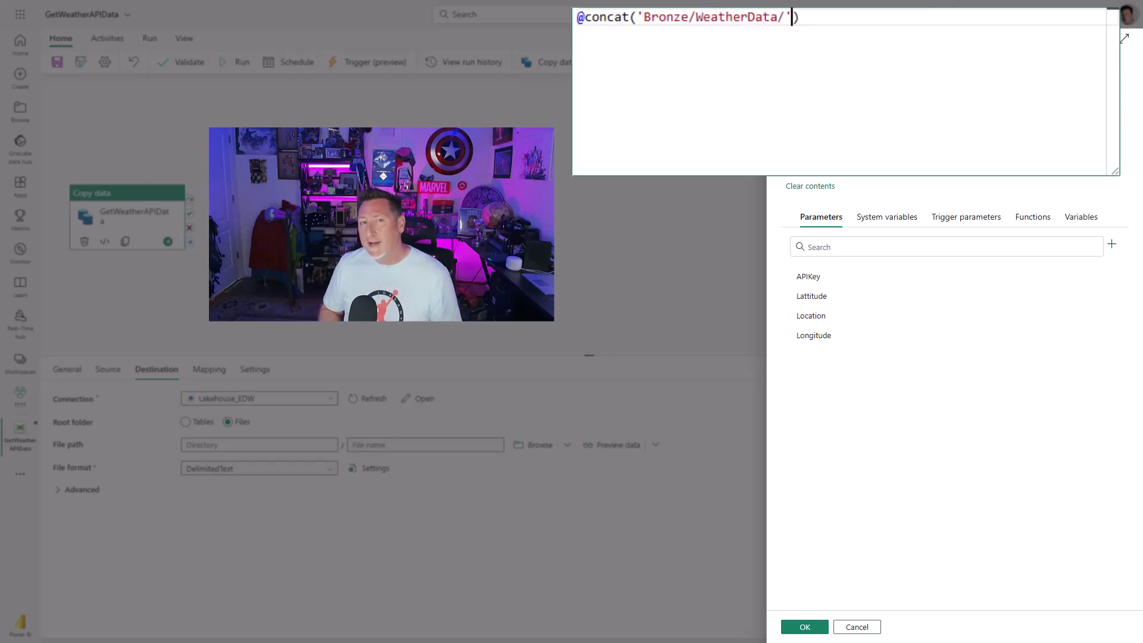
pyautogui.press('BackSpace')
pyautogui.write(',formatDate')
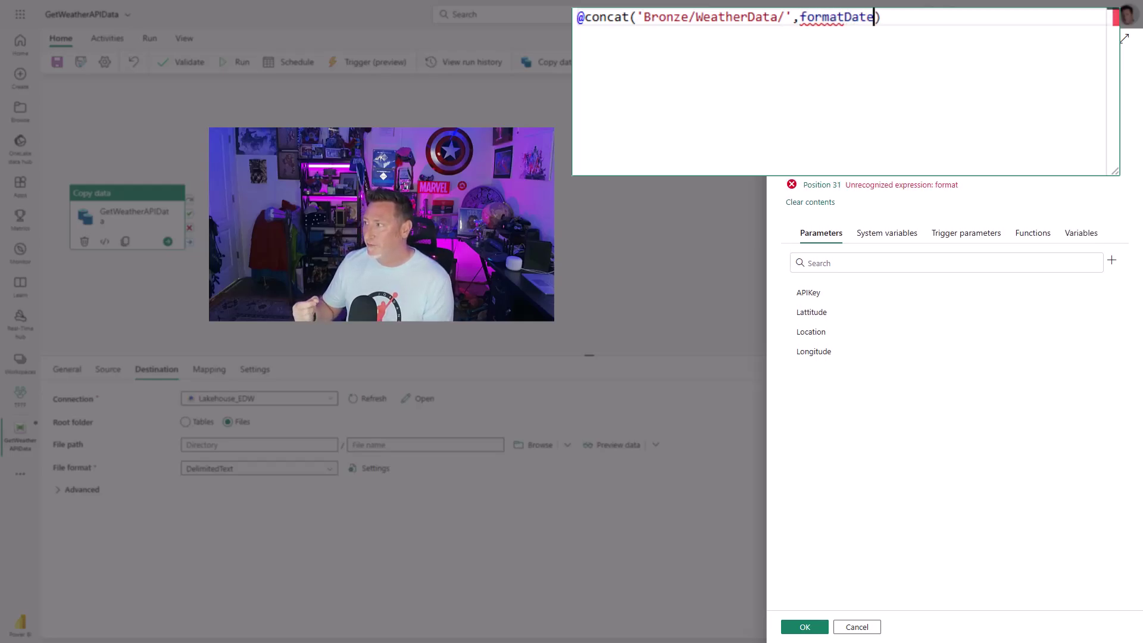
pyautogui.write('Time()')
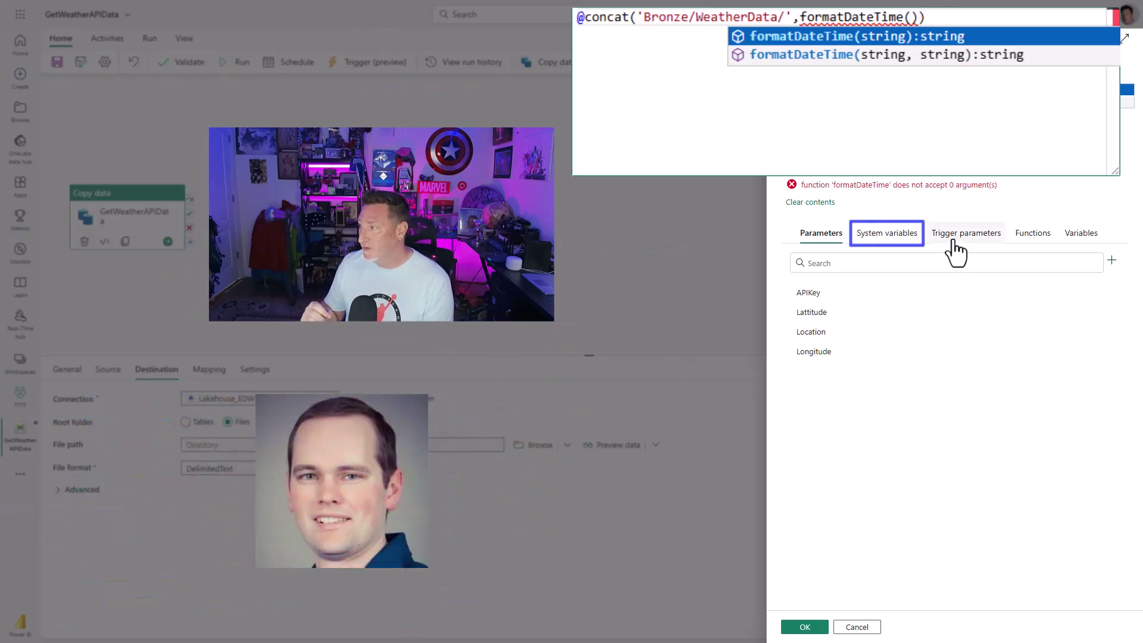
pyautogui.click(887, 235)
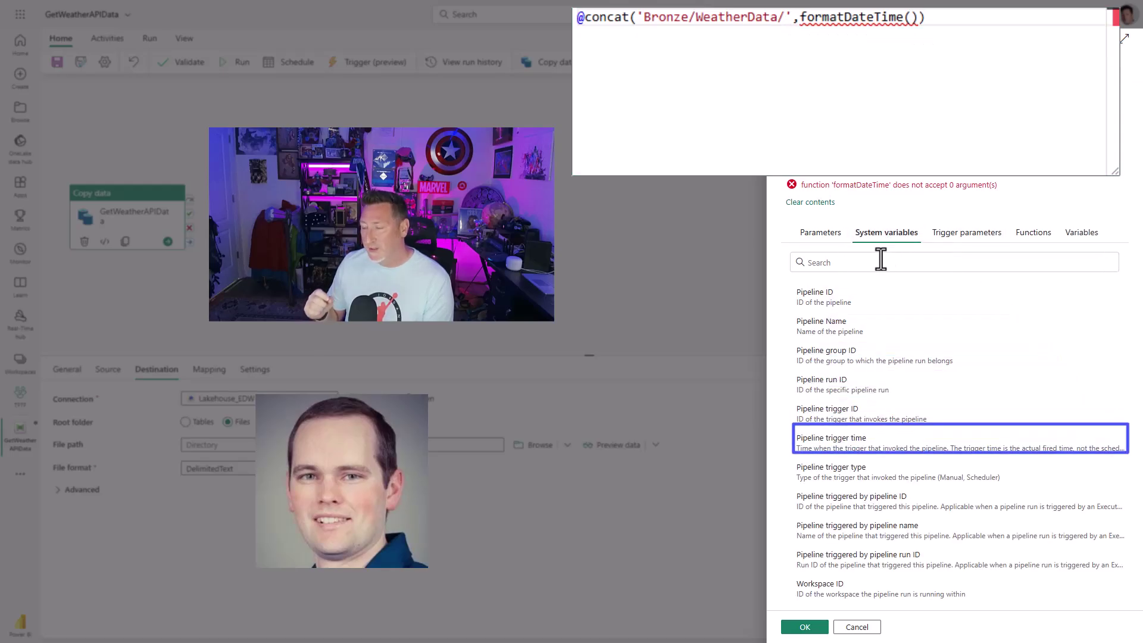
pyautogui.click(867, 444)
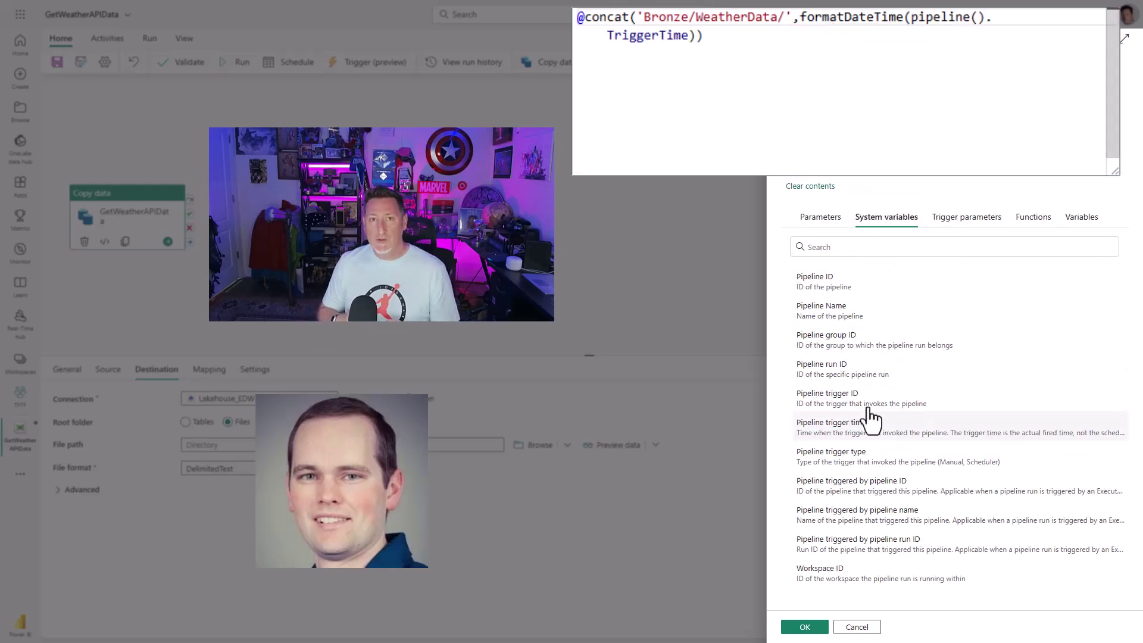
pyautogui.click(687, 36)
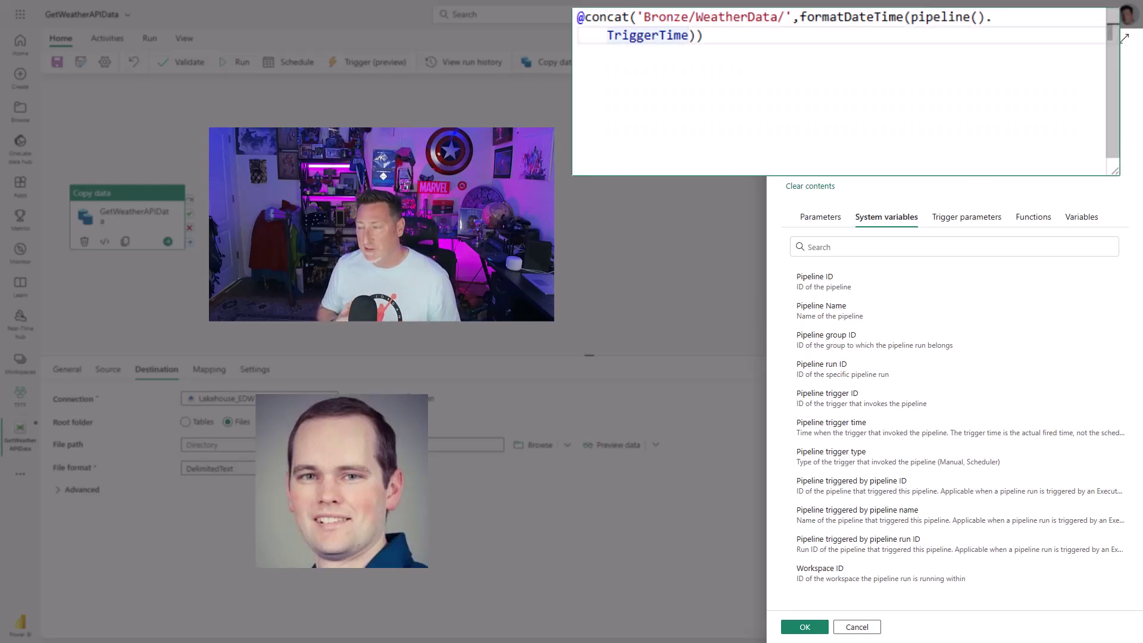
pyautogui.write(",'yyyy")
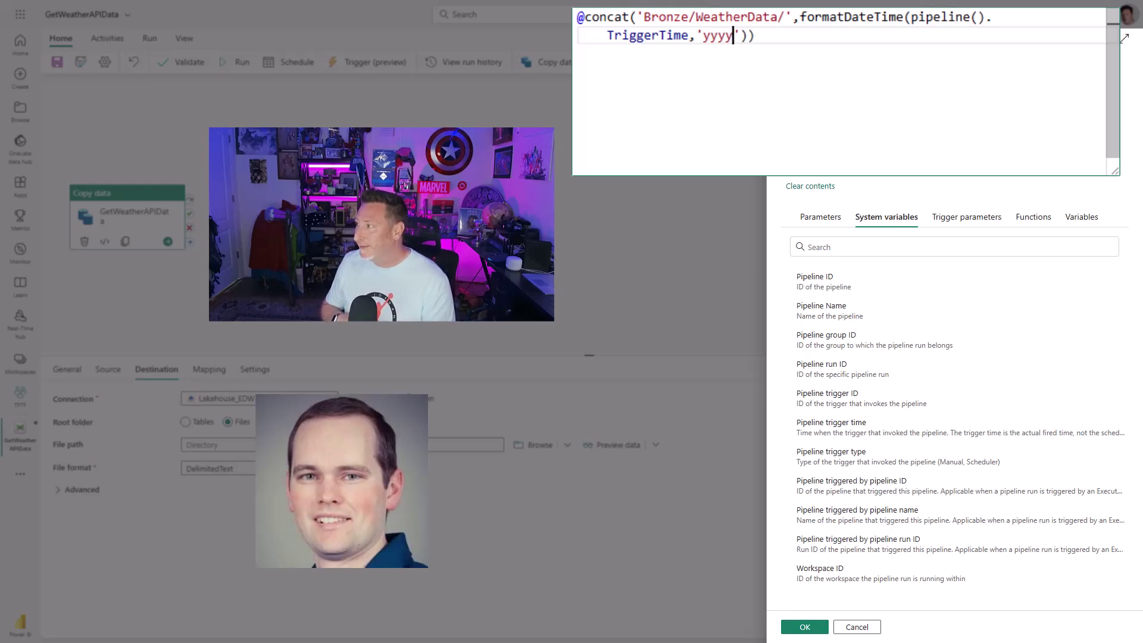
pyautogui.press('Right')
pyautogui.press('Right')
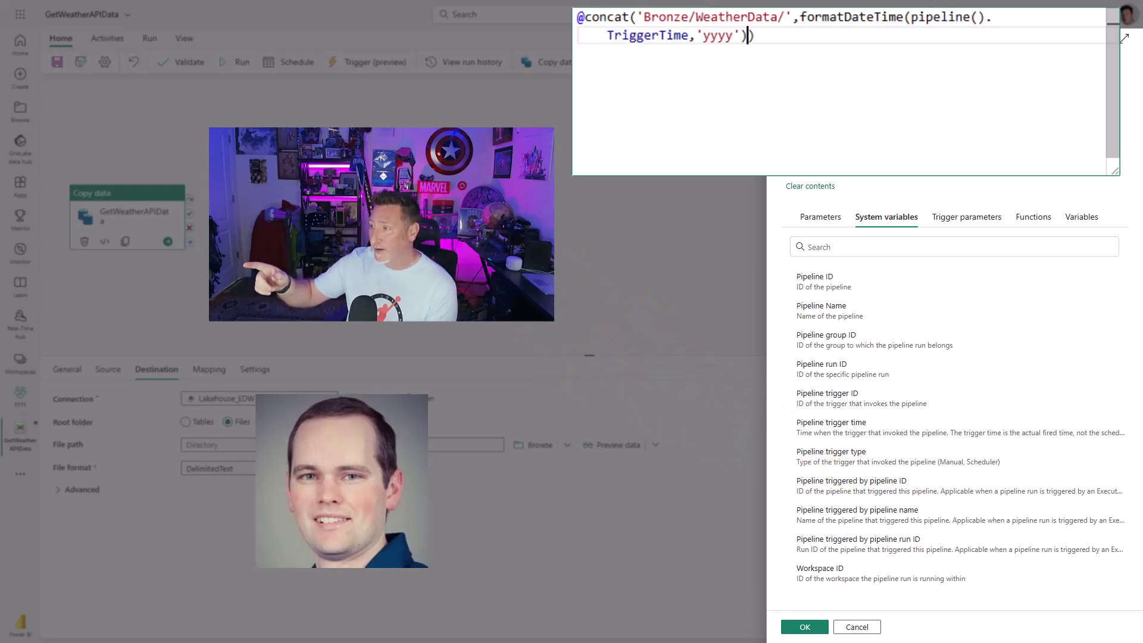
pyautogui.write(",'/")
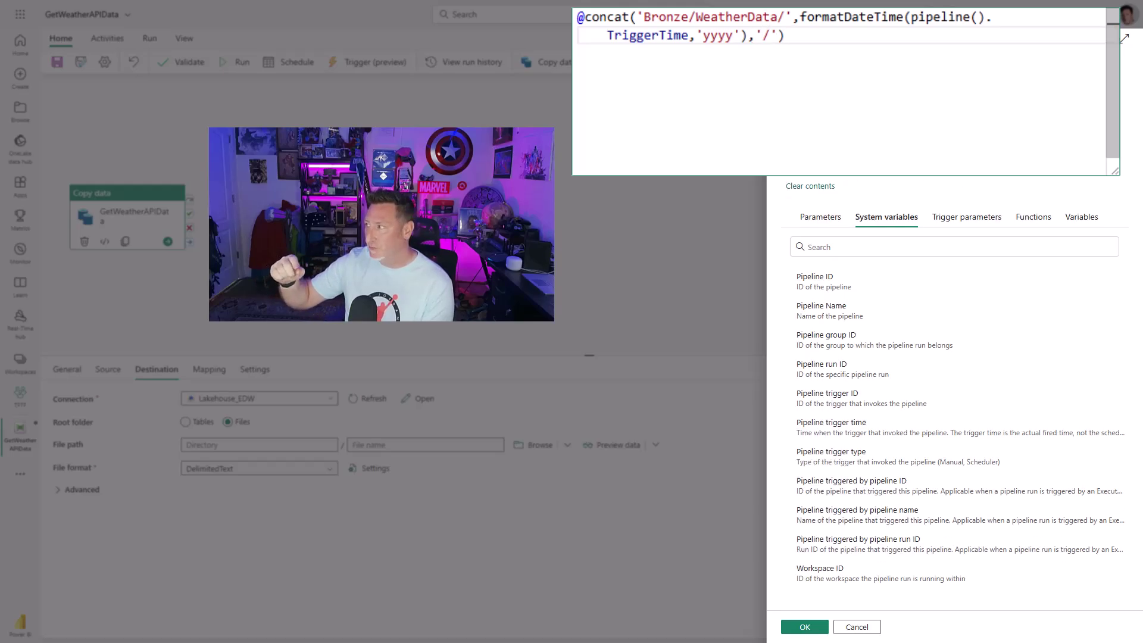
# Step: Duplicate the year-folder part twice, changing the copies to MM and dd folders
pyautogui.moveTo(777, 36); pyautogui.dragTo(791, 17)
pyautogui.hotkey('ctrl', 'c')
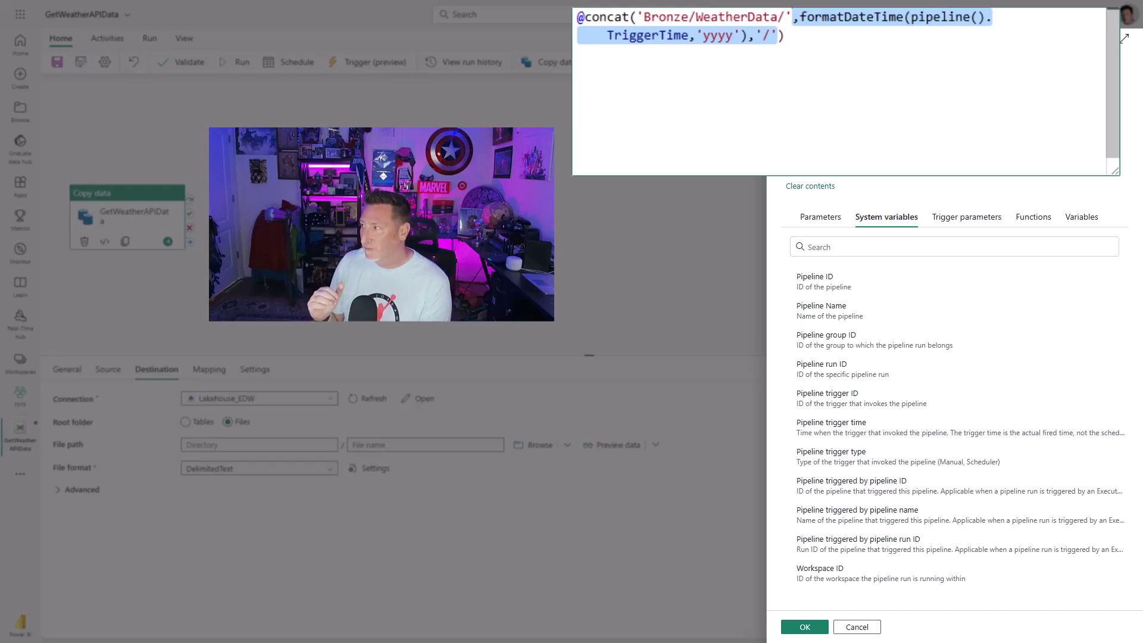
pyautogui.click(777, 35)
pyautogui.hotkey('ctrl', 'v')
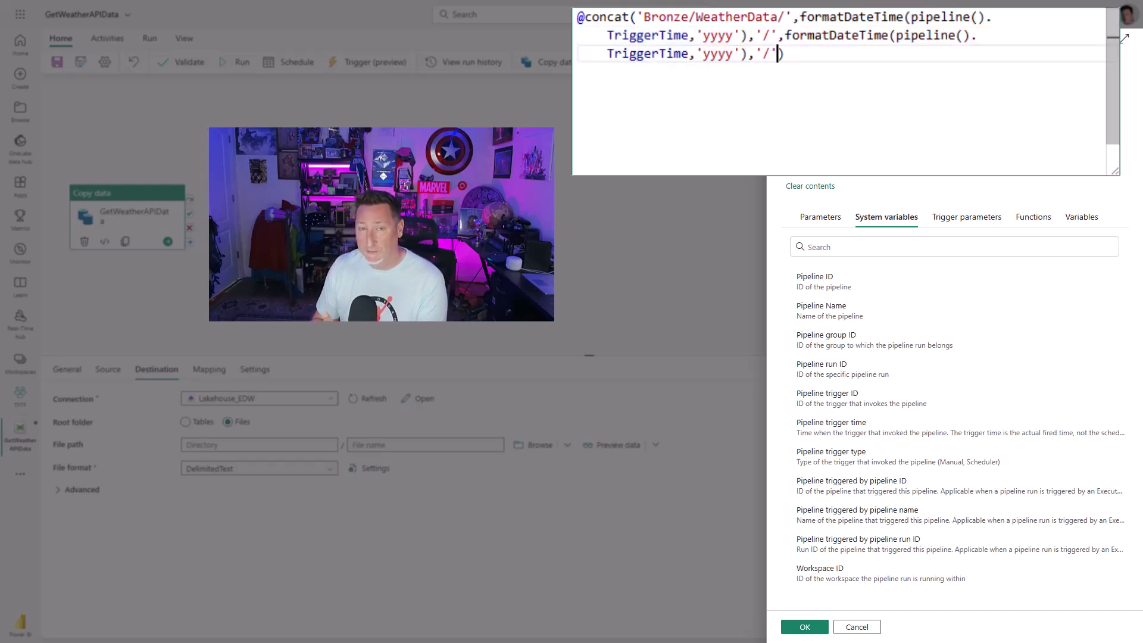
pyautogui.doubleClick(717, 54)
pyautogui.write('MM')
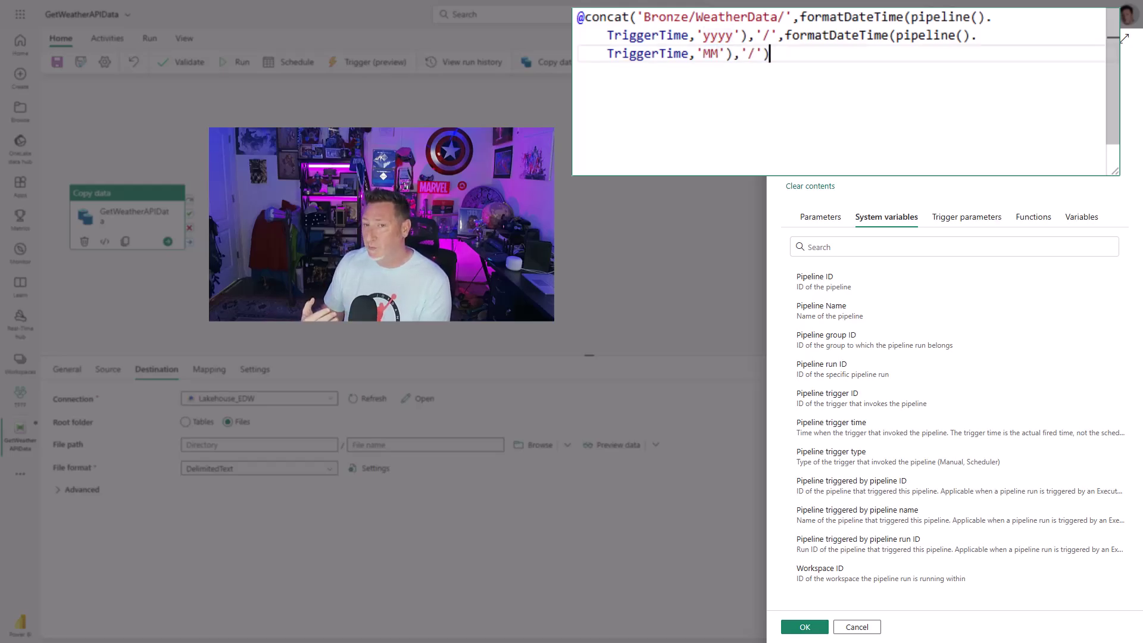
pyautogui.hotkey('ctrl', 'v')
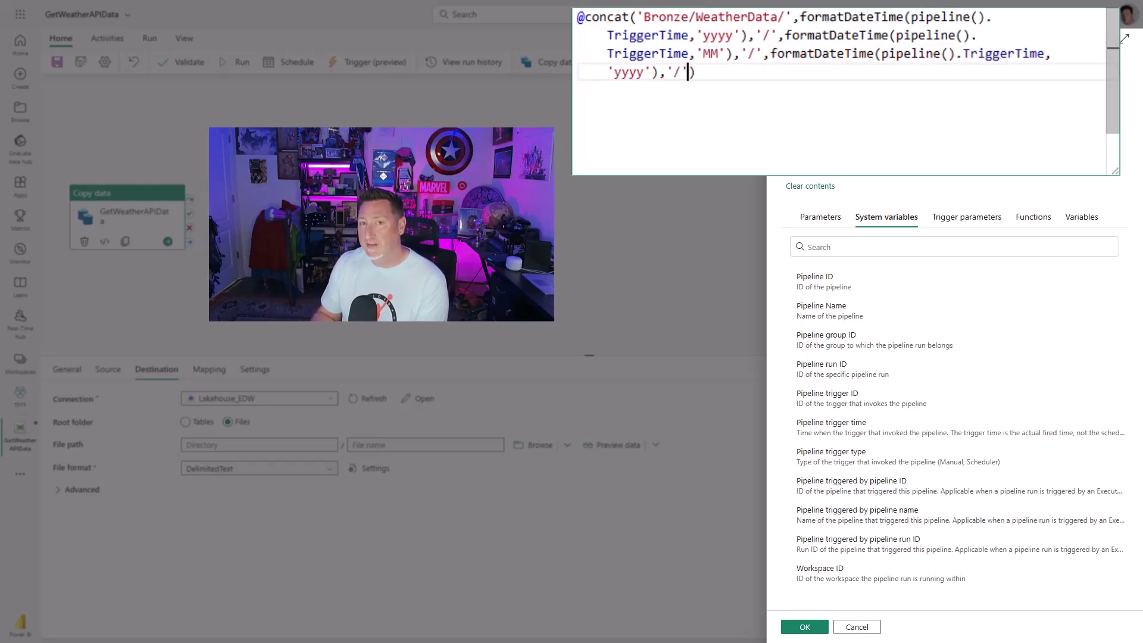
pyautogui.doubleClick(628, 72)
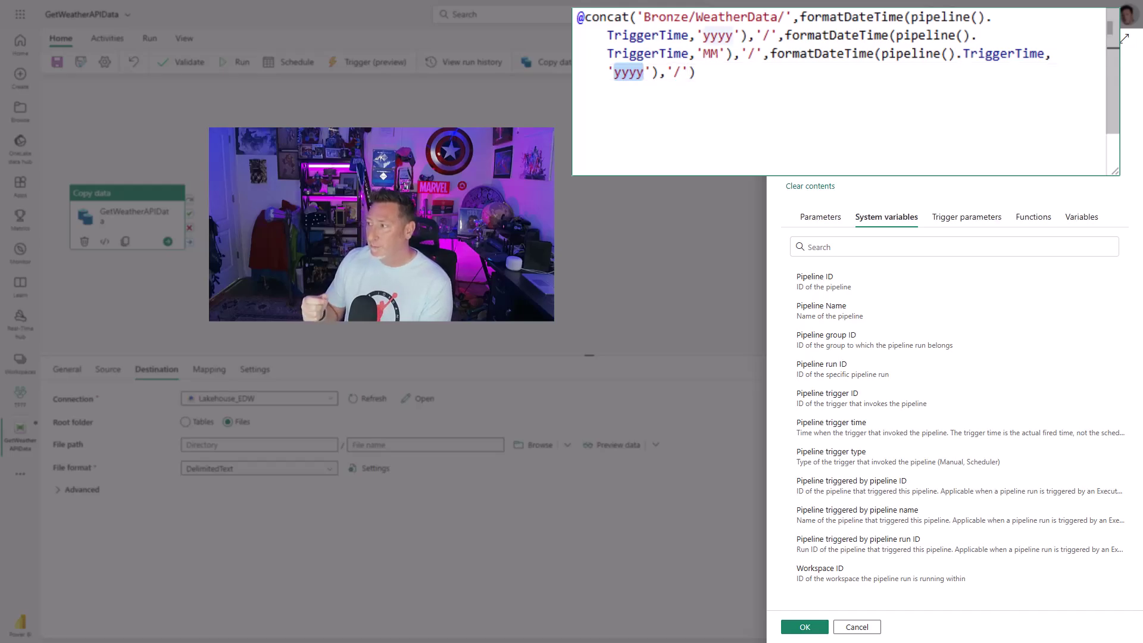
pyautogui.write('dd')
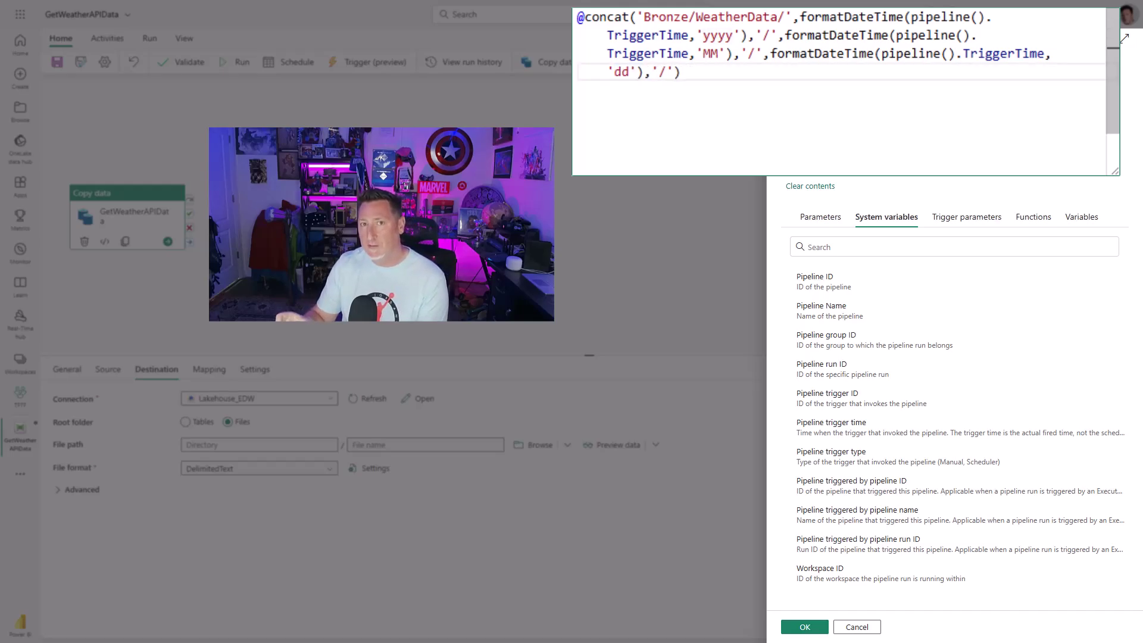
pyautogui.click(848, 112)
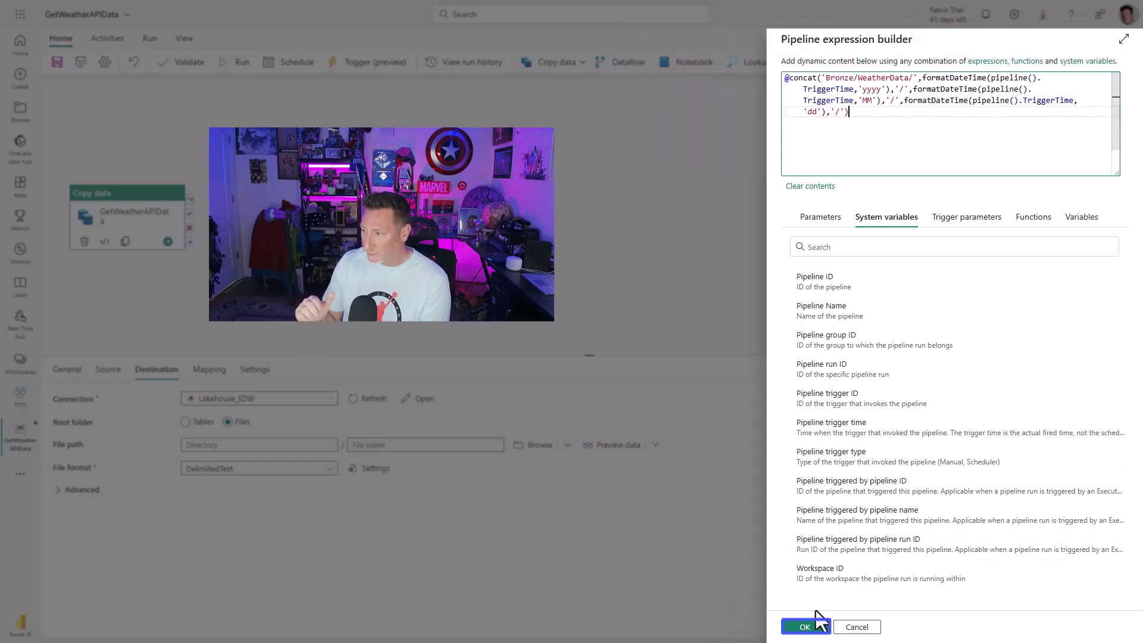
# Step: Apply the directory, then begin the file name with five-day-weather-, Location and the trigger-time year
pyautogui.click(813, 627)
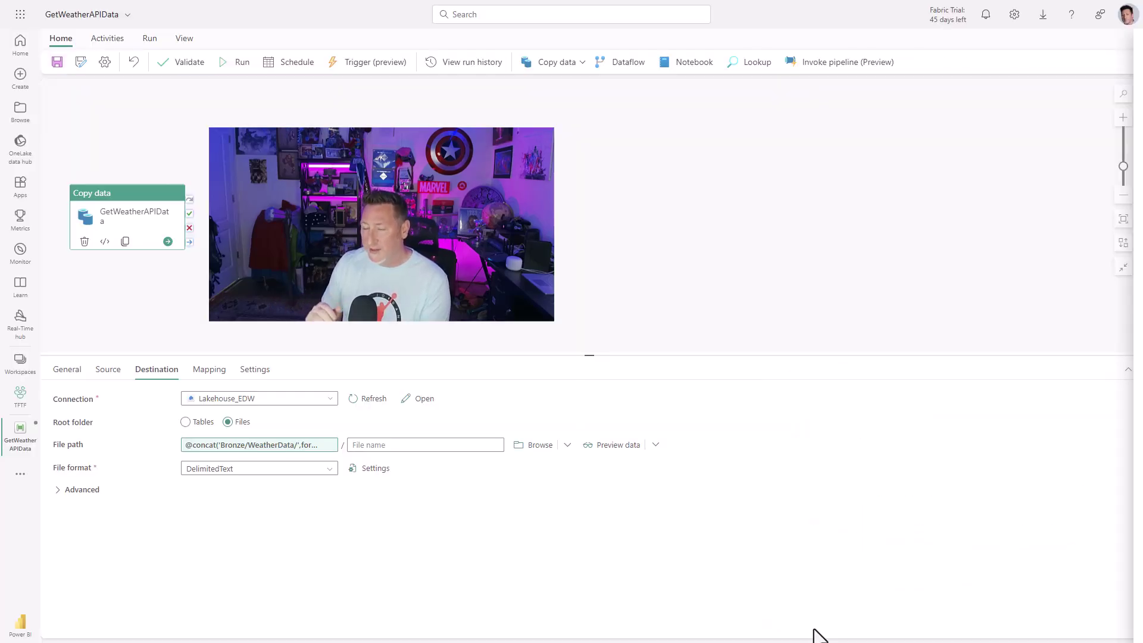
pyautogui.click(396, 444)
pyautogui.click(403, 461)
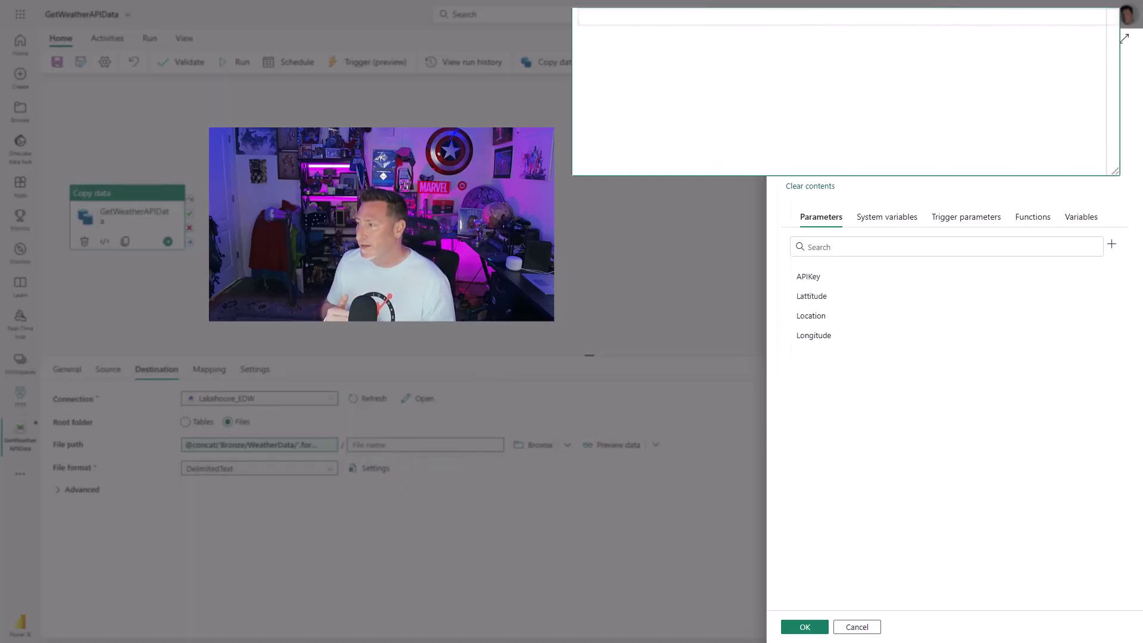
pyautogui.write("@concat('five-day-weather-',")
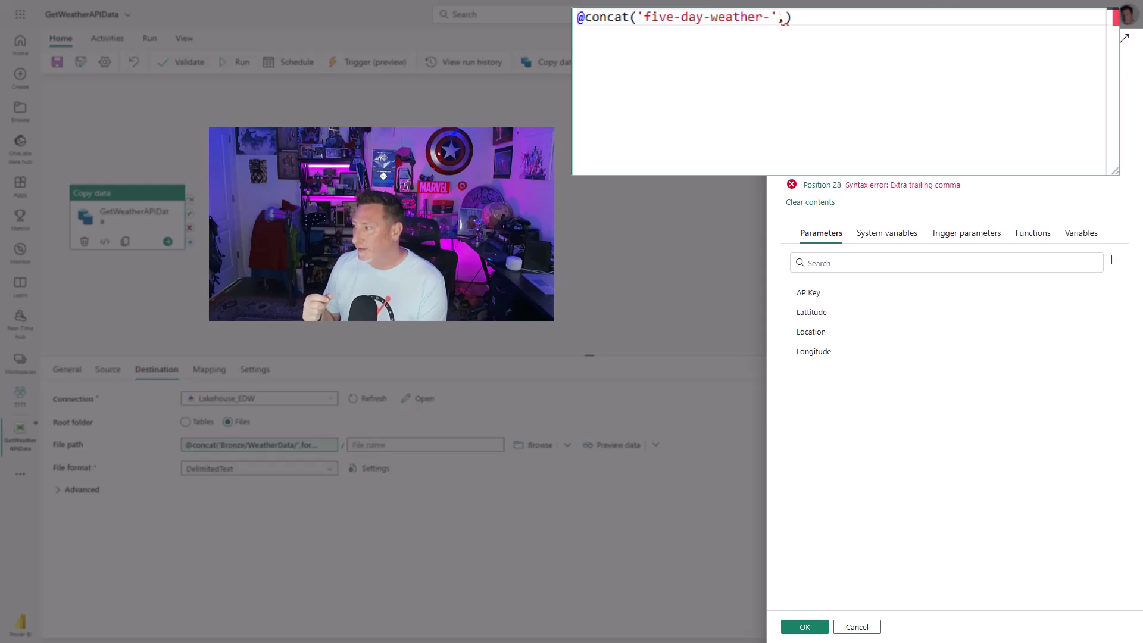
pyautogui.click(824, 332)
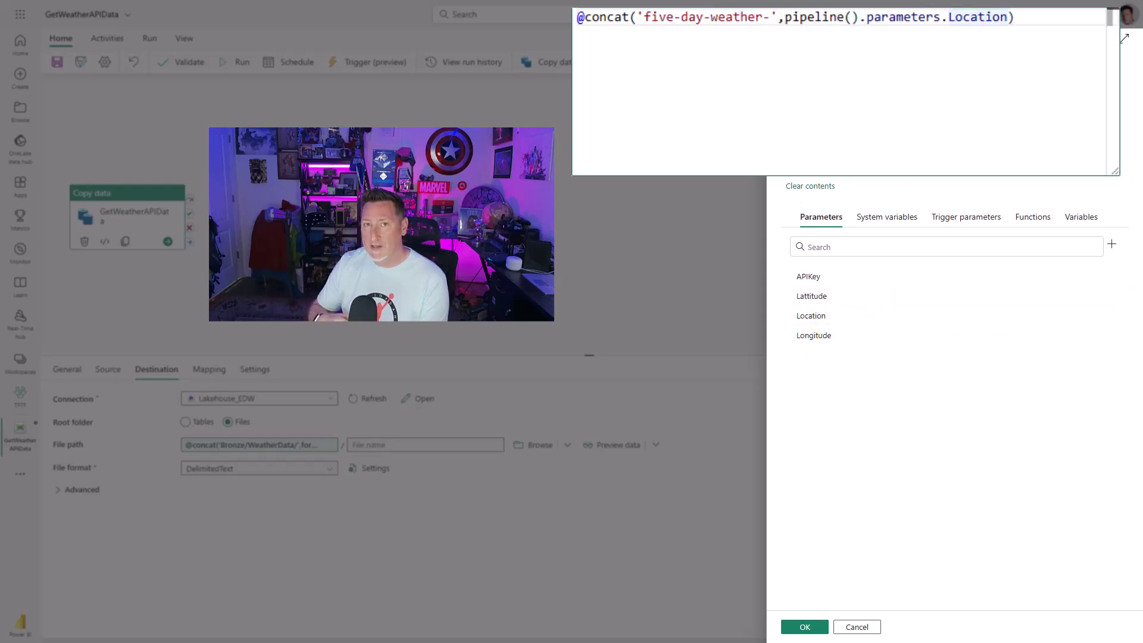
pyautogui.write(",     formatDateTime(pipeline().TriggerTime,'yyyy'),'/'")
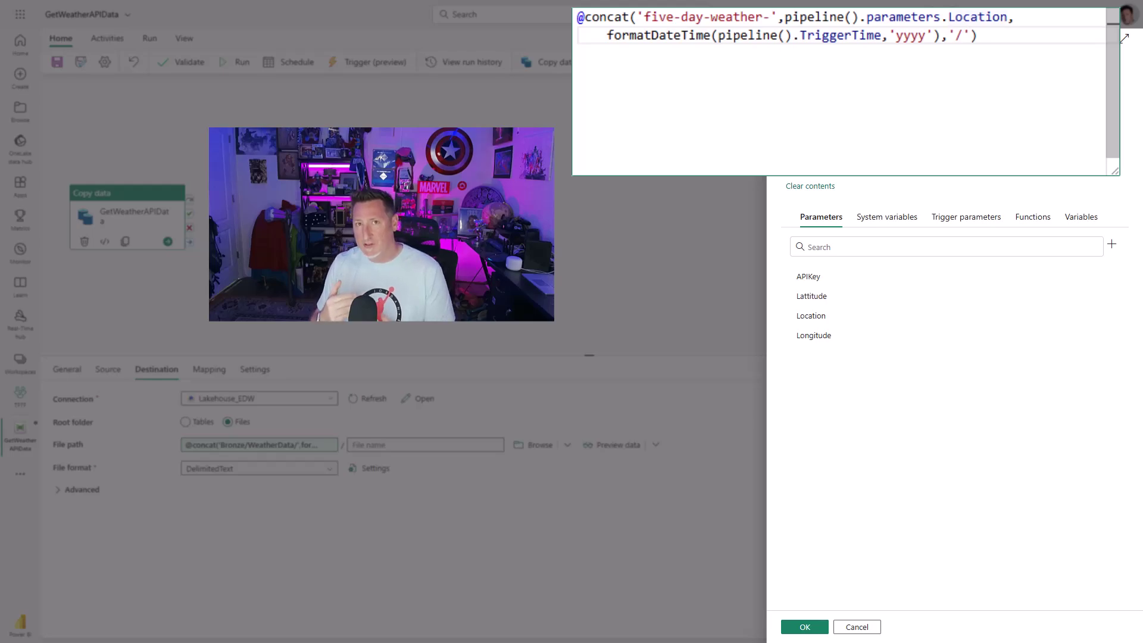
pyautogui.click(1006, 17)
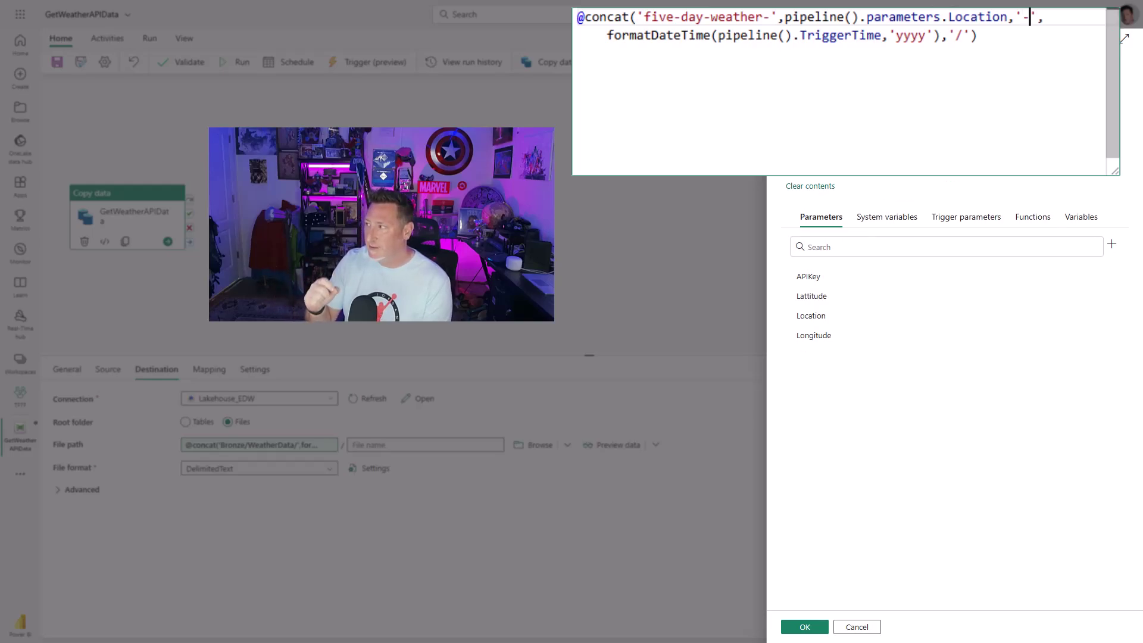
pyautogui.click(955, 36)
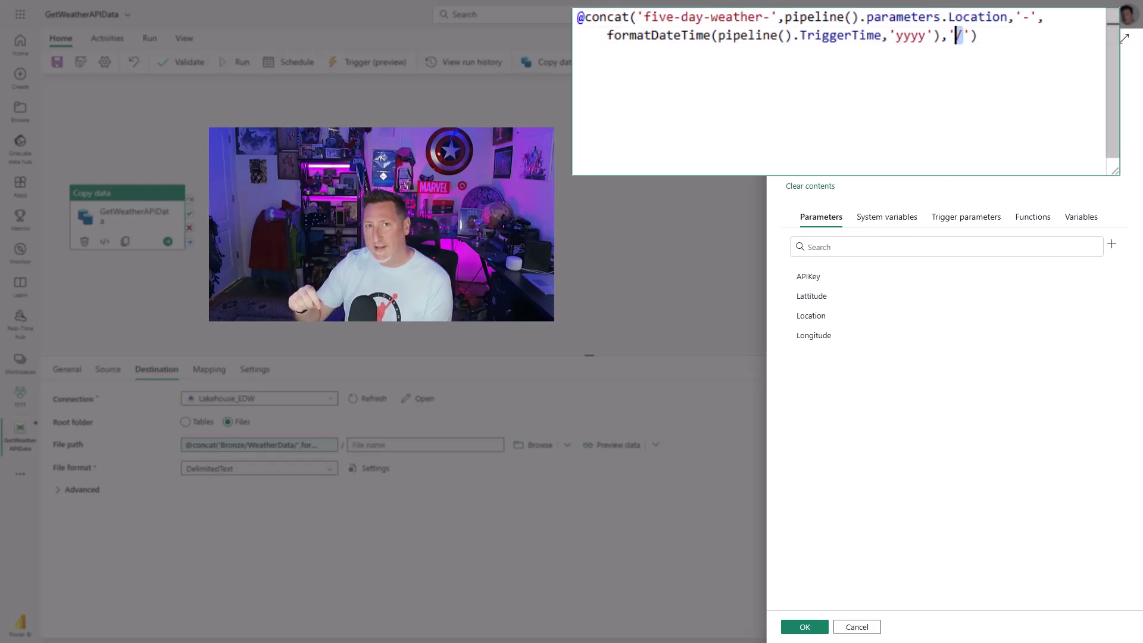
pyautogui.write('-')
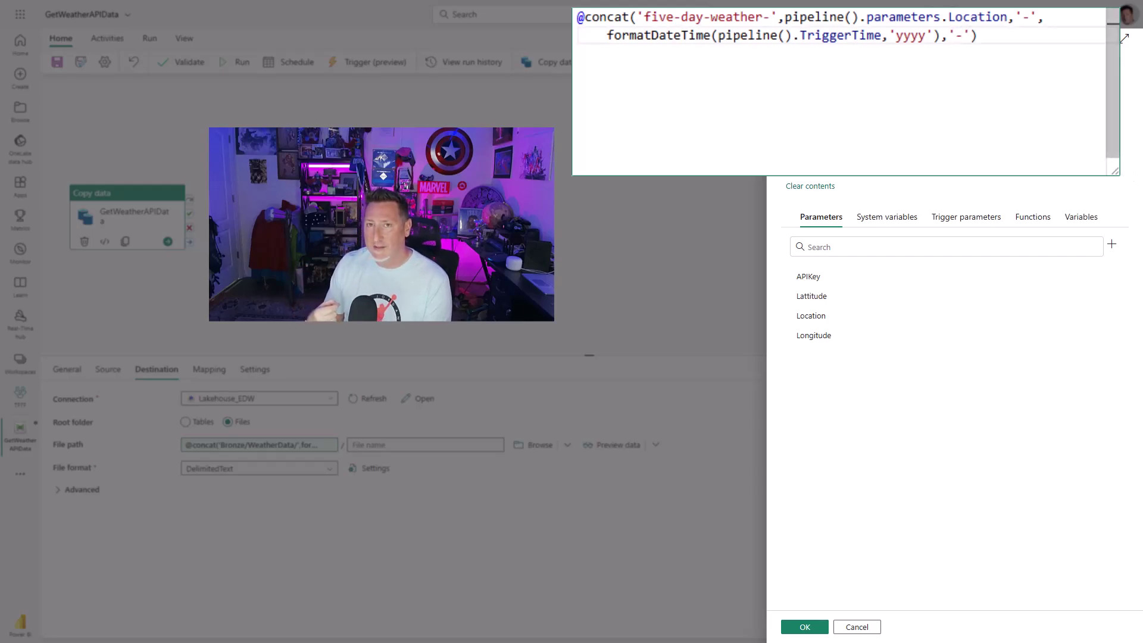
# Step: Add MM and dd date parts with '-' separators and end the file name with .json
pyautogui.write(",     formatDateTime(pipeline().TriggerTime,'yyyy'),'/'")
pyautogui.doubleClick(909, 53)
pyautogui.write('MM')
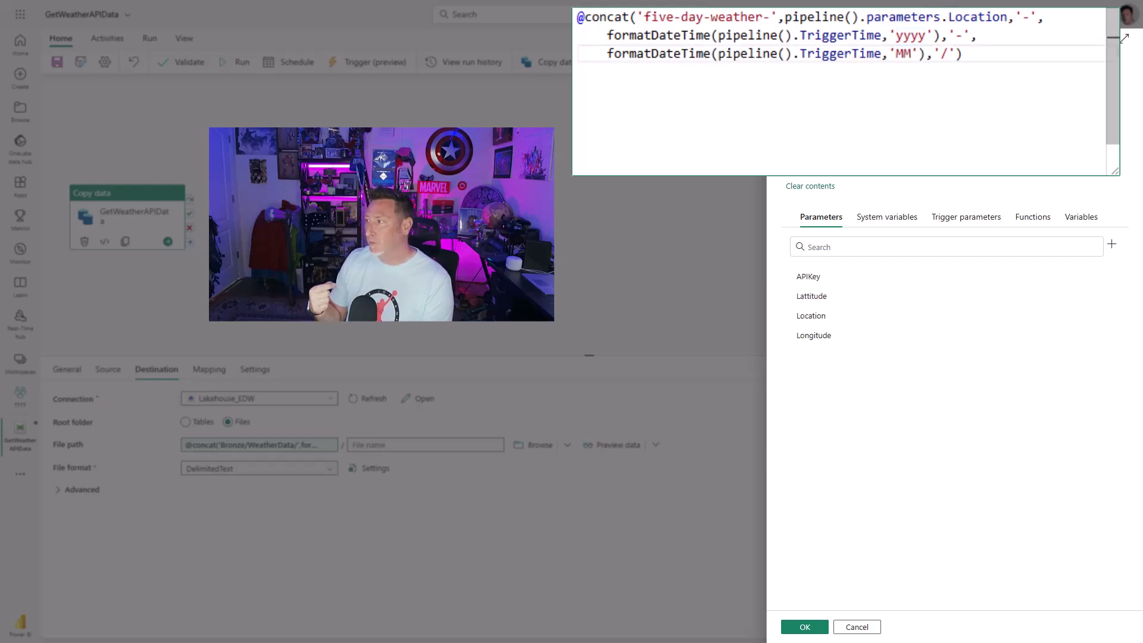
pyautogui.doubleClick(943, 53)
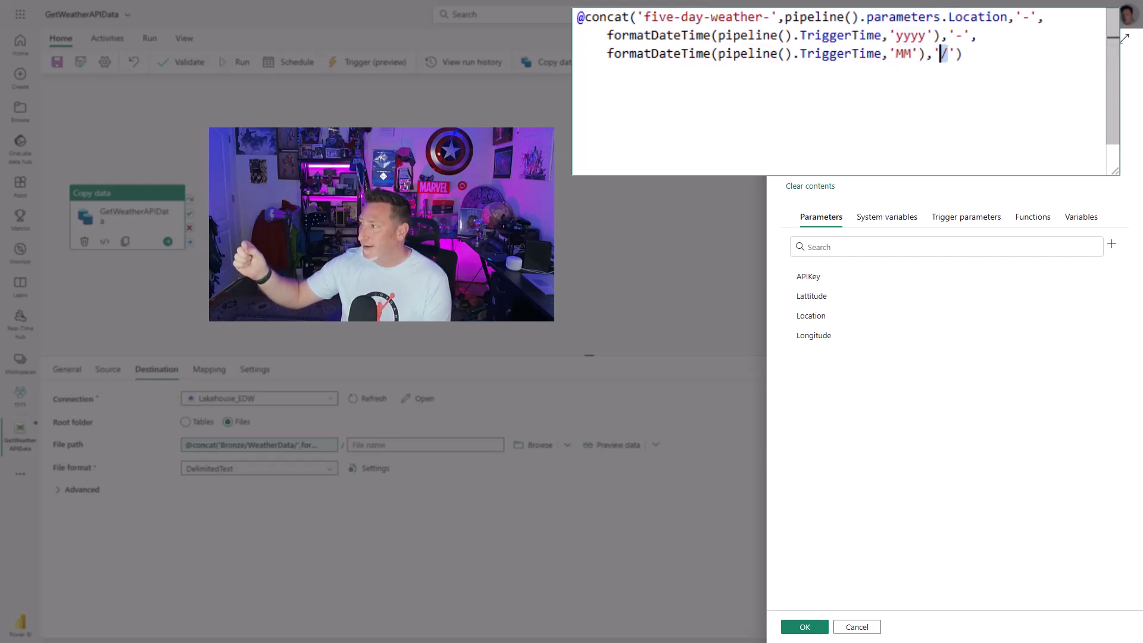
pyautogui.write('-')
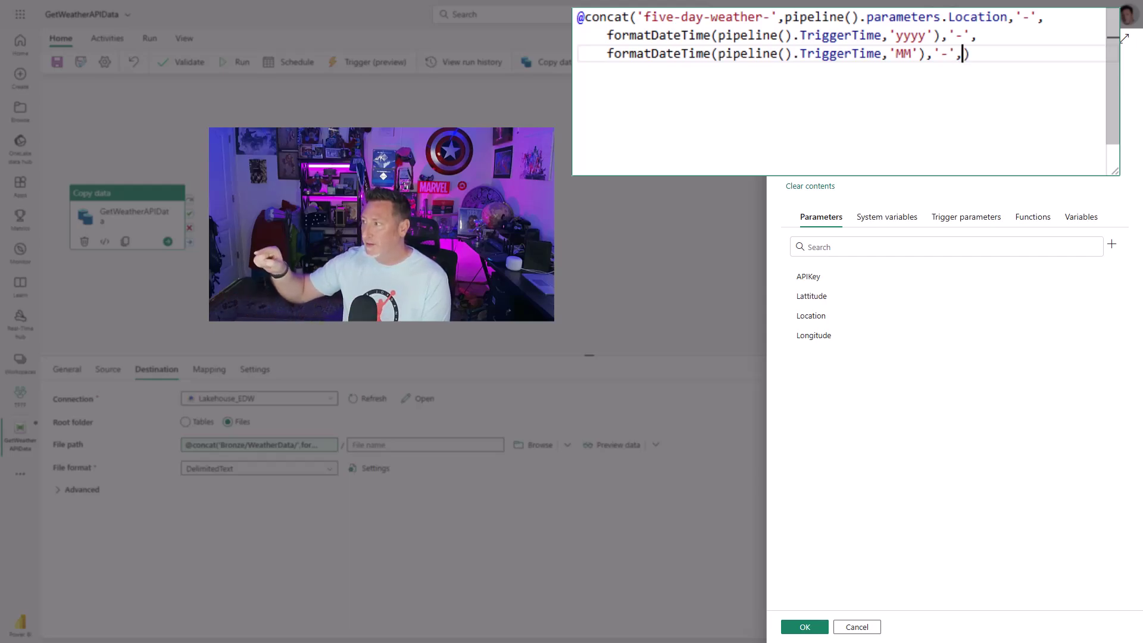
pyautogui.write("\\n    formatDateTime(pipeline().TriggerTime,'yyyy'),'/'")
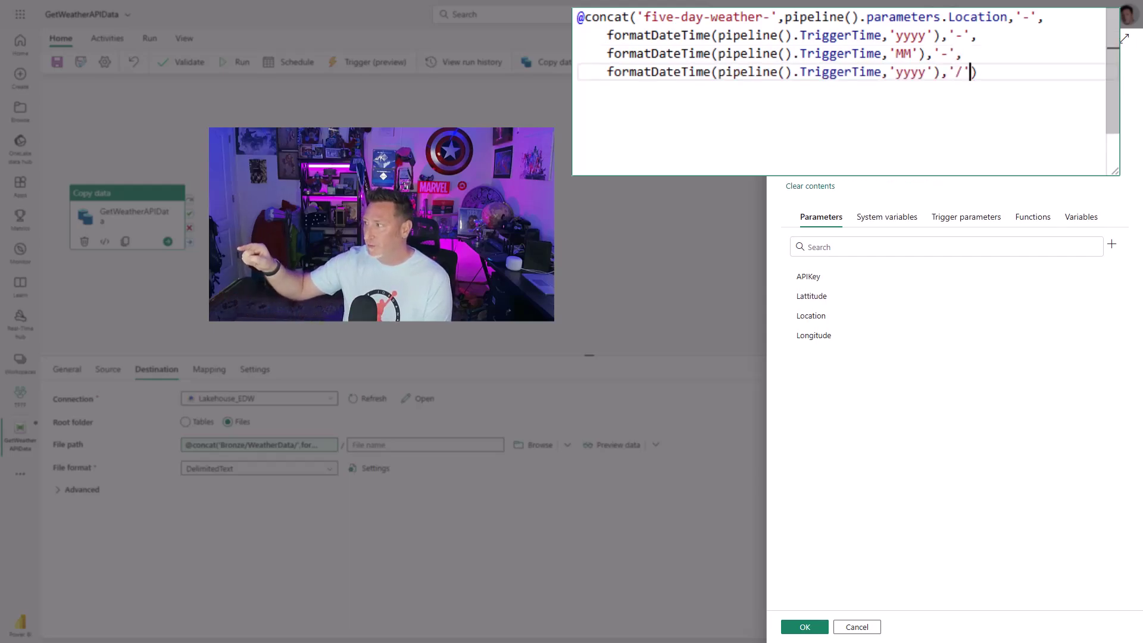
pyautogui.doubleClick(908, 72)
pyautogui.write('dd')
pyautogui.doubleClick(943, 71)
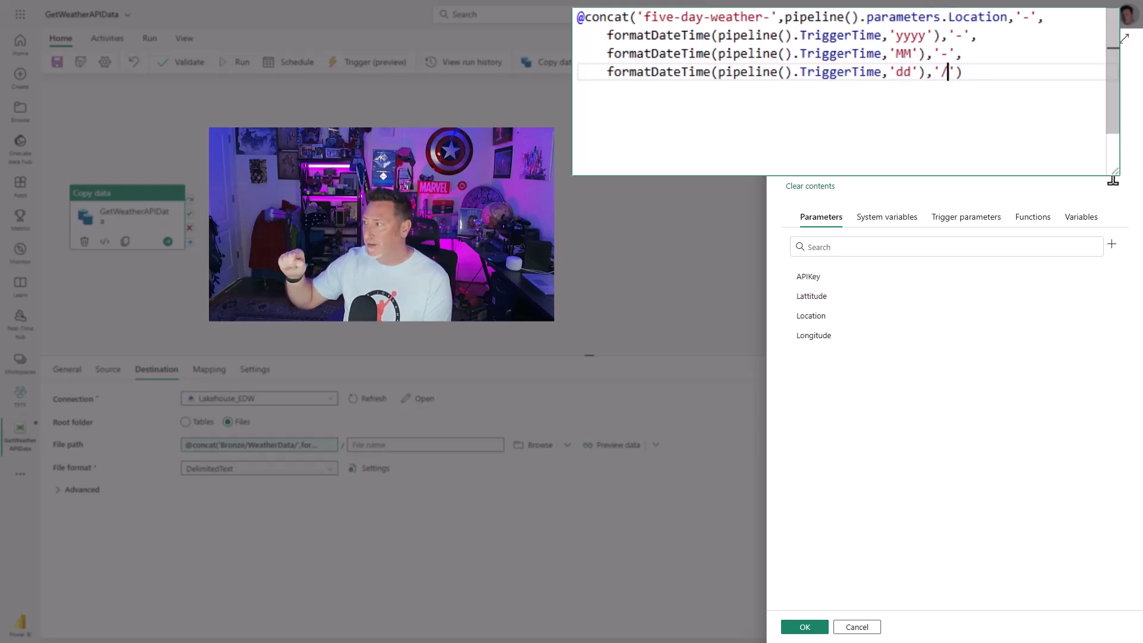
pyautogui.write('.json')
# Step: Confirm the file name and set the destination file format to JSON
pyautogui.click(804, 627)
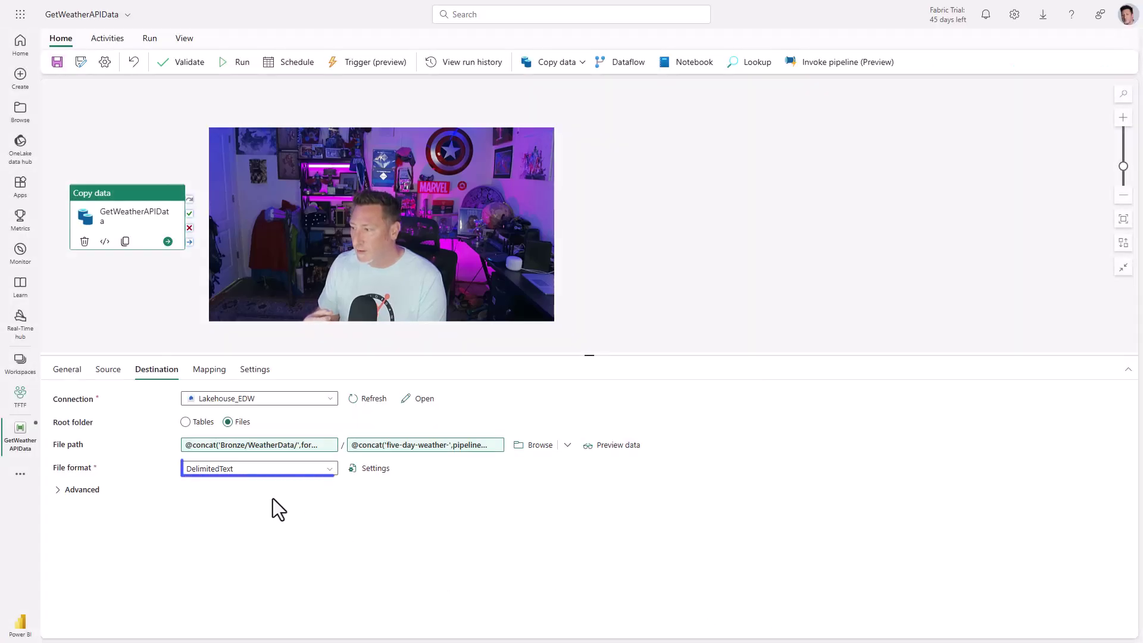
pyautogui.click(281, 473)
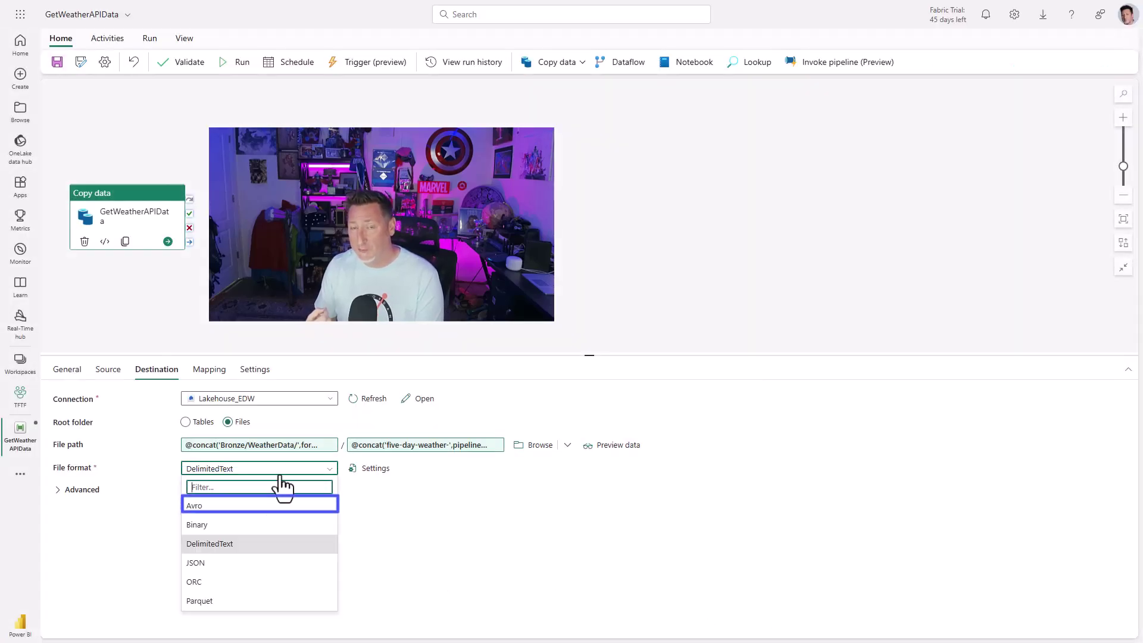
pyautogui.click(250, 561)
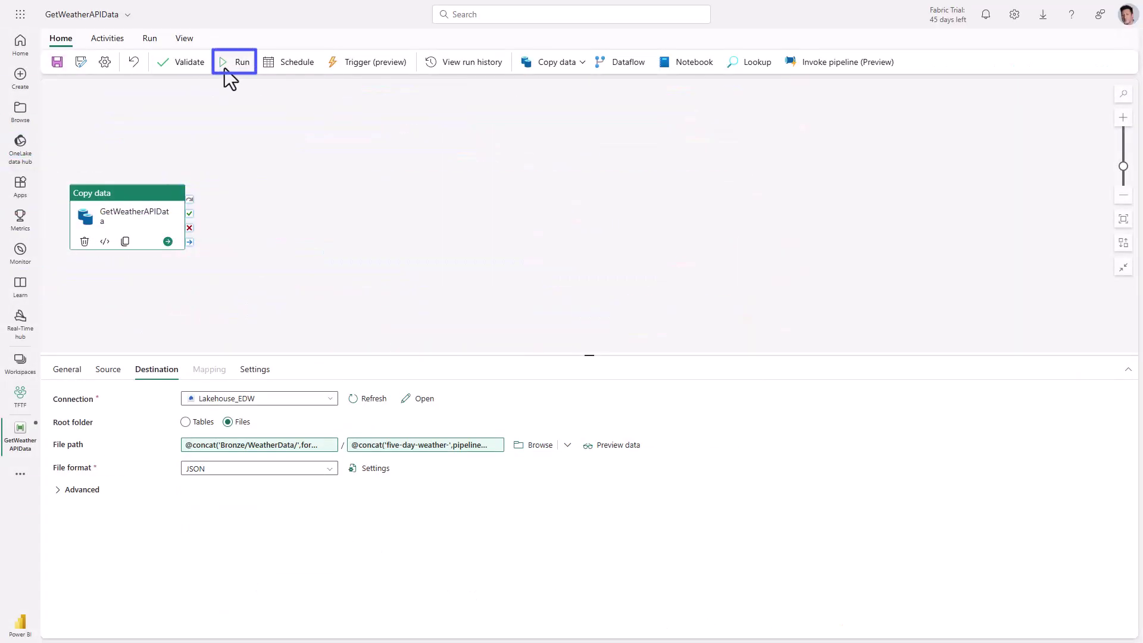
# Step: Save the pipeline and start a run with its parameters
pyautogui.click(225, 67)
pyautogui.click(569, 364)
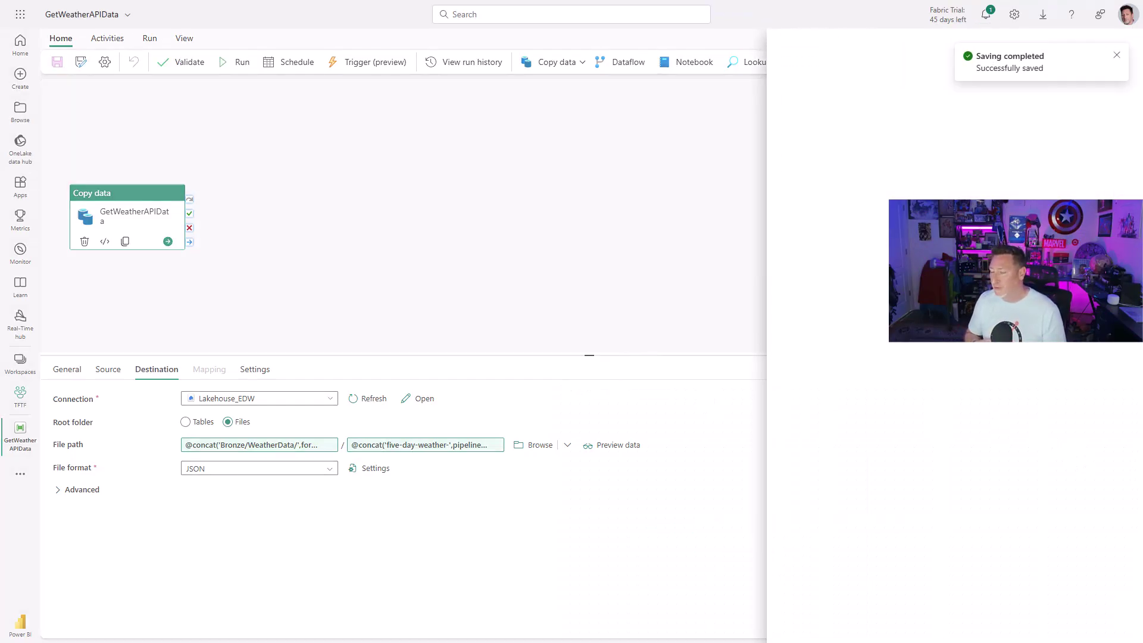
pyautogui.click(814, 626)
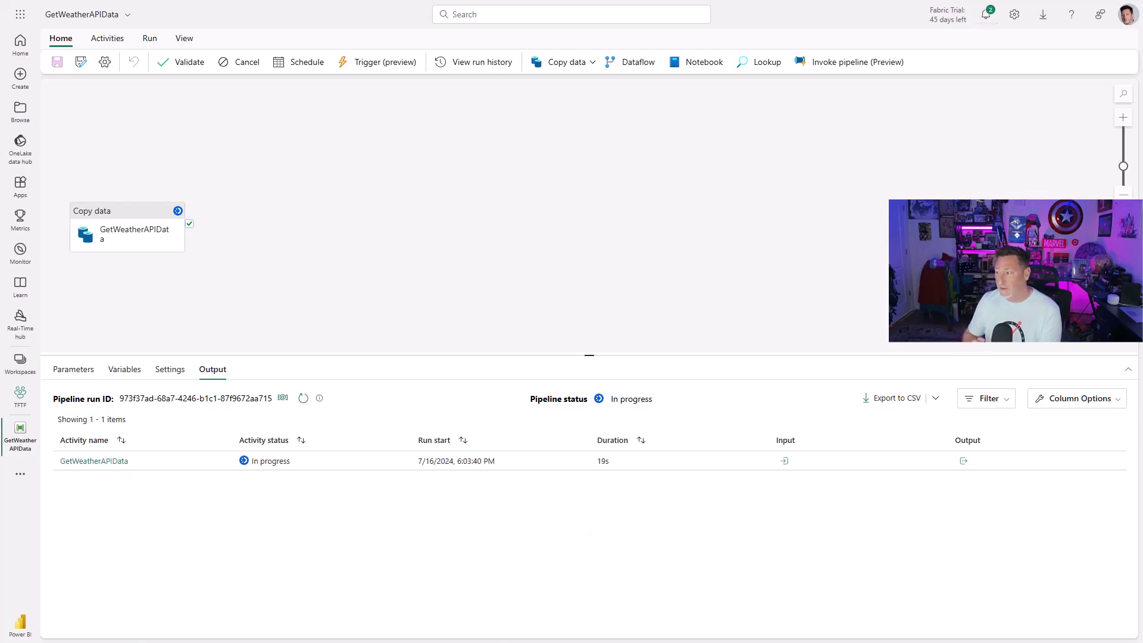
# Step: In Storage Explorer, open Files/Bronze/WeatherData/2024/07/16 to find the landed JSON file
pyautogui.hotkey('alt', 'Tab')
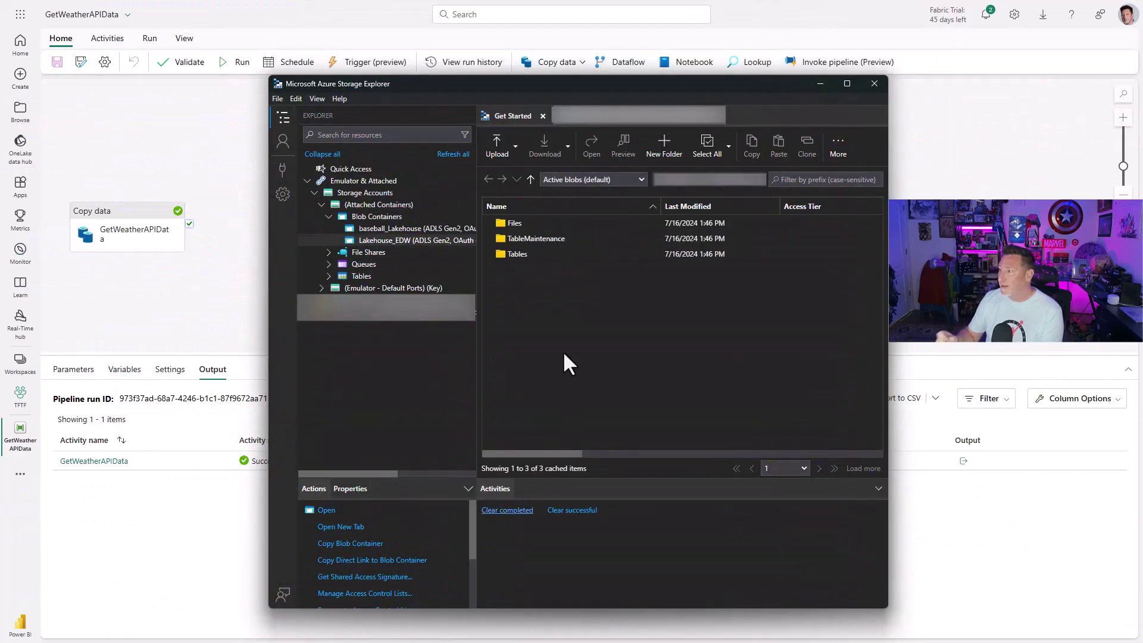
pyautogui.doubleClick(511, 223)
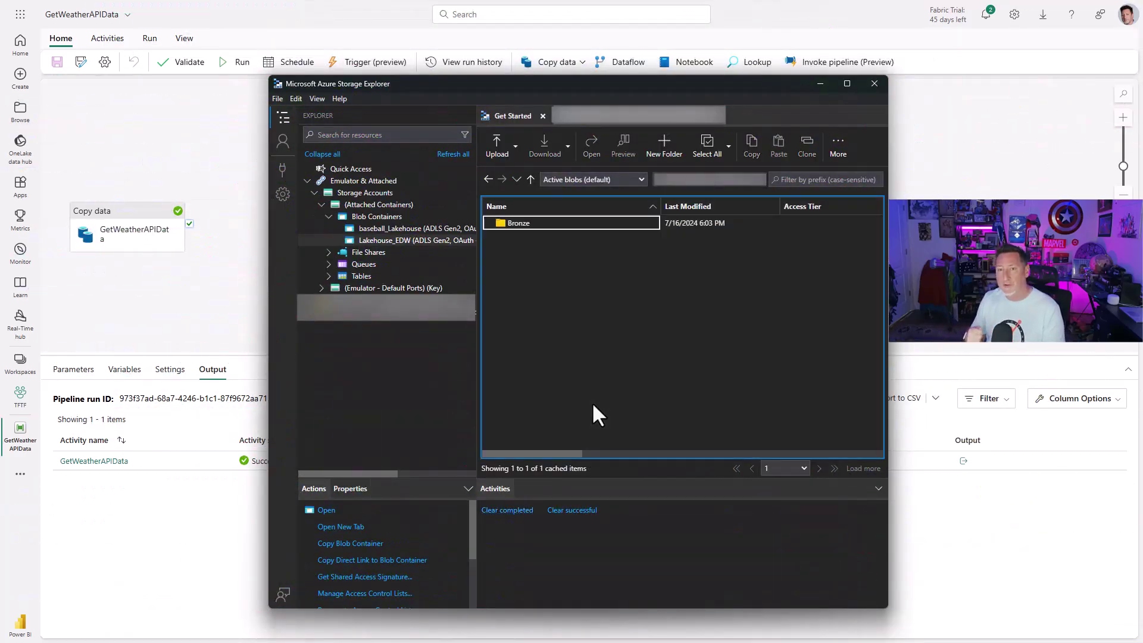
pyautogui.doubleClick(525, 226)
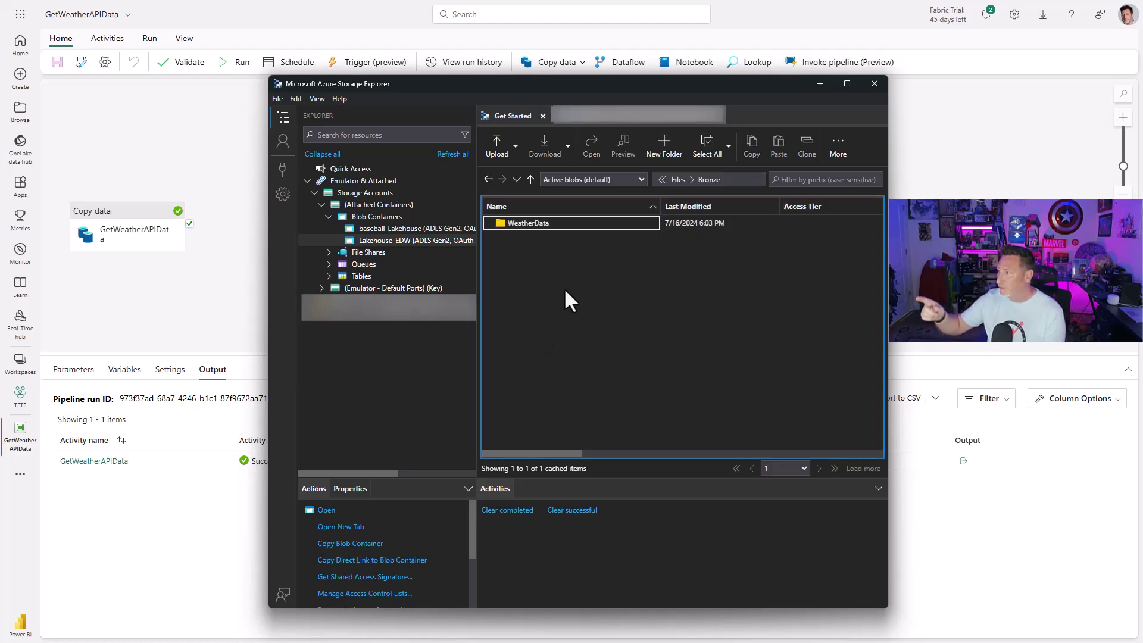
pyautogui.doubleClick(555, 225)
pyautogui.click(521, 224)
pyautogui.doubleClick(522, 224)
pyautogui.click(527, 225)
pyautogui.doubleClick(530, 222)
pyautogui.click(530, 222)
pyautogui.doubleClick(529, 222)
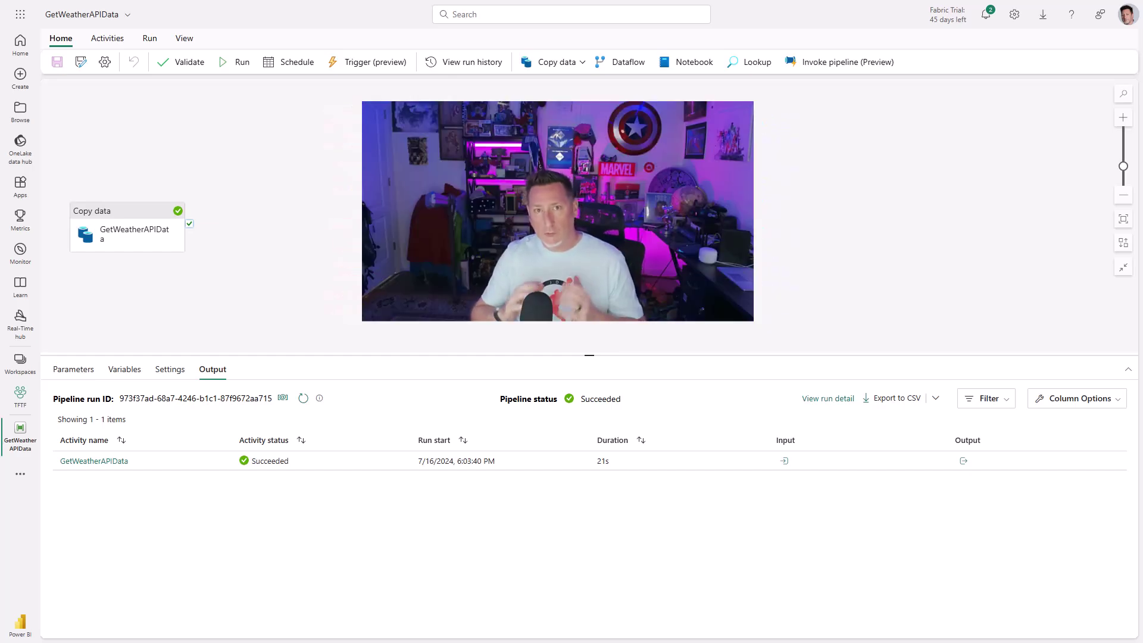
# Step: Add a copy activity named Insert to Staging, run on GetWeatherAPIData success
pyautogui.click(556, 66)
pyautogui.click(554, 88)
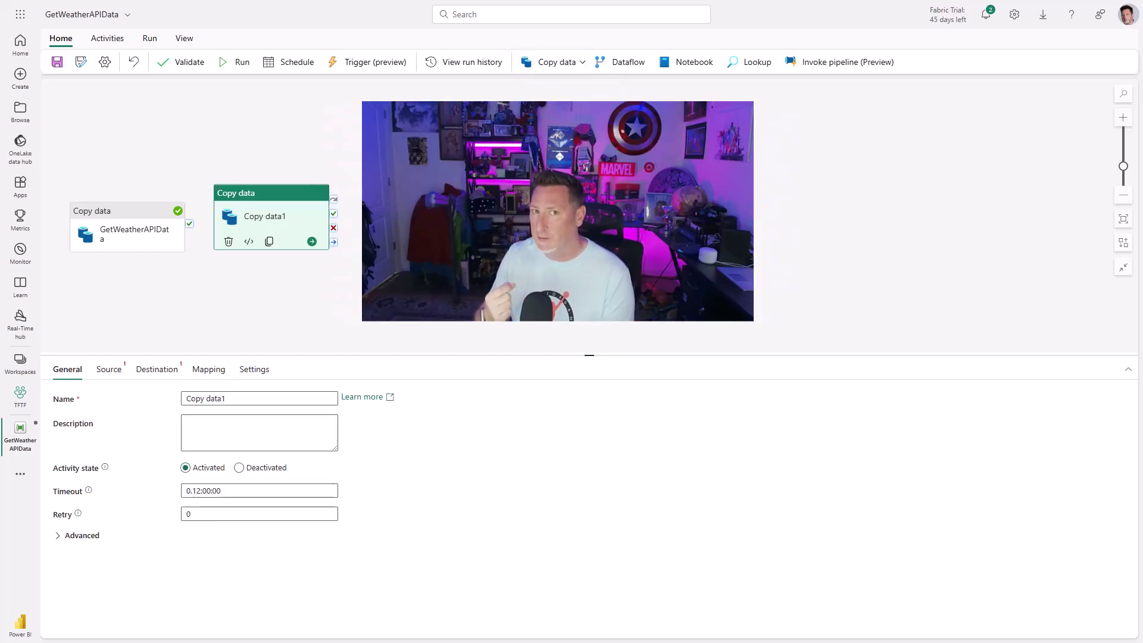
pyautogui.moveTo(189, 224); pyautogui.dragTo(270, 232)
pyautogui.tripleClick(229, 398)
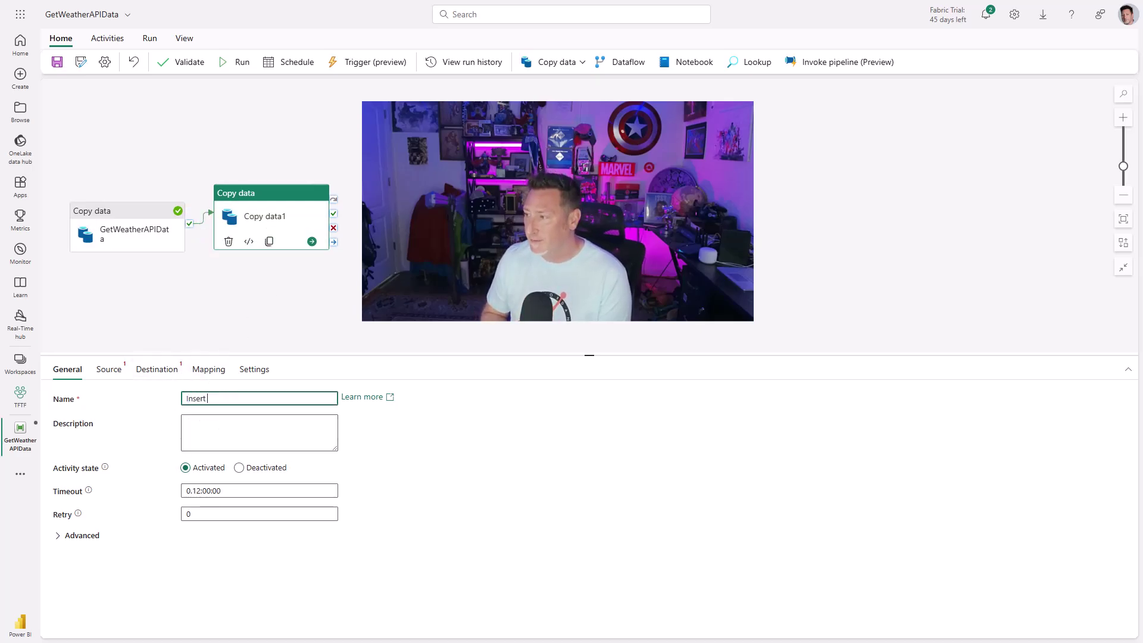
pyautogui.write('Insert to Staging')
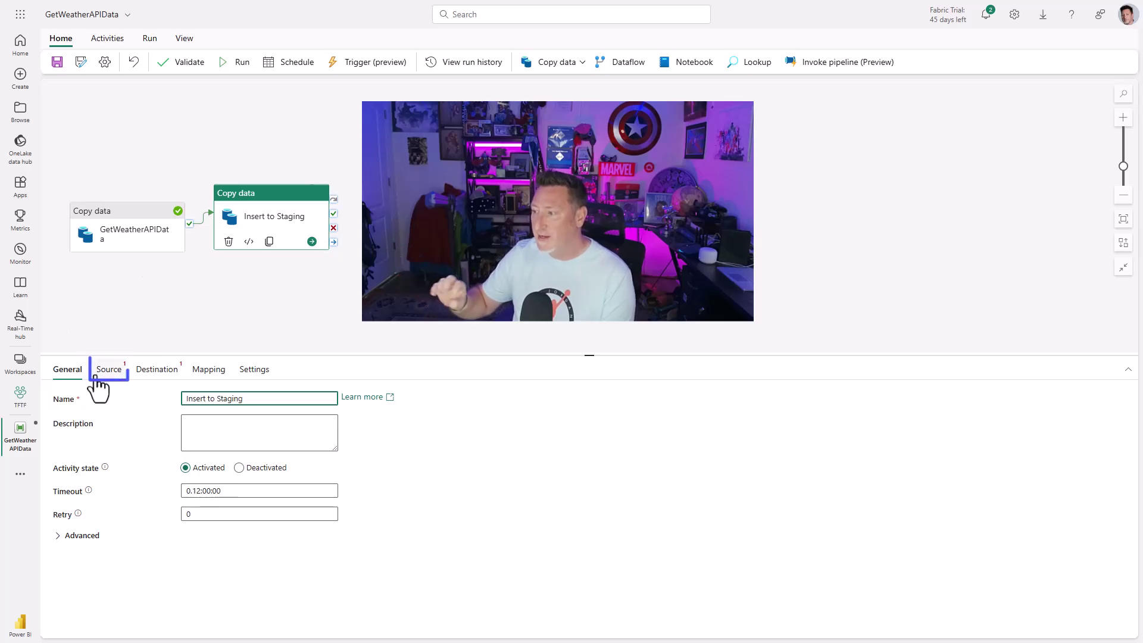
# Step: Set Insert to Staging's source to Lakehouse_EDW Files
pyautogui.click(105, 372)
pyautogui.click(246, 400)
pyautogui.click(243, 458)
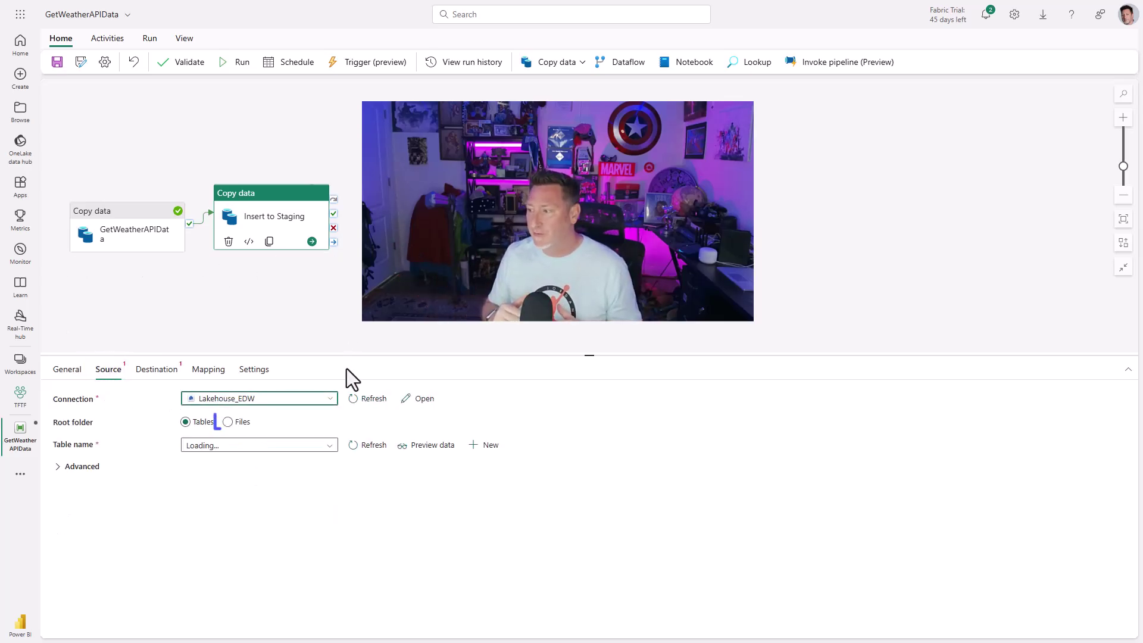
pyautogui.click(230, 423)
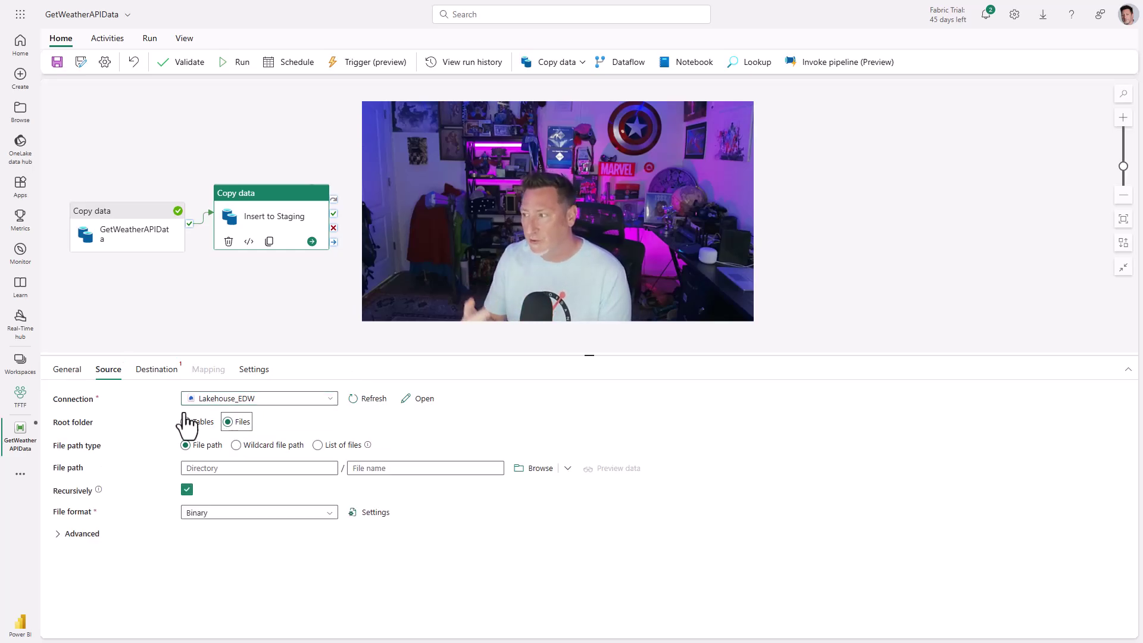
# Step: Copy GetWeatherAPIData's folder path expression into the source directory
pyautogui.click(122, 238)
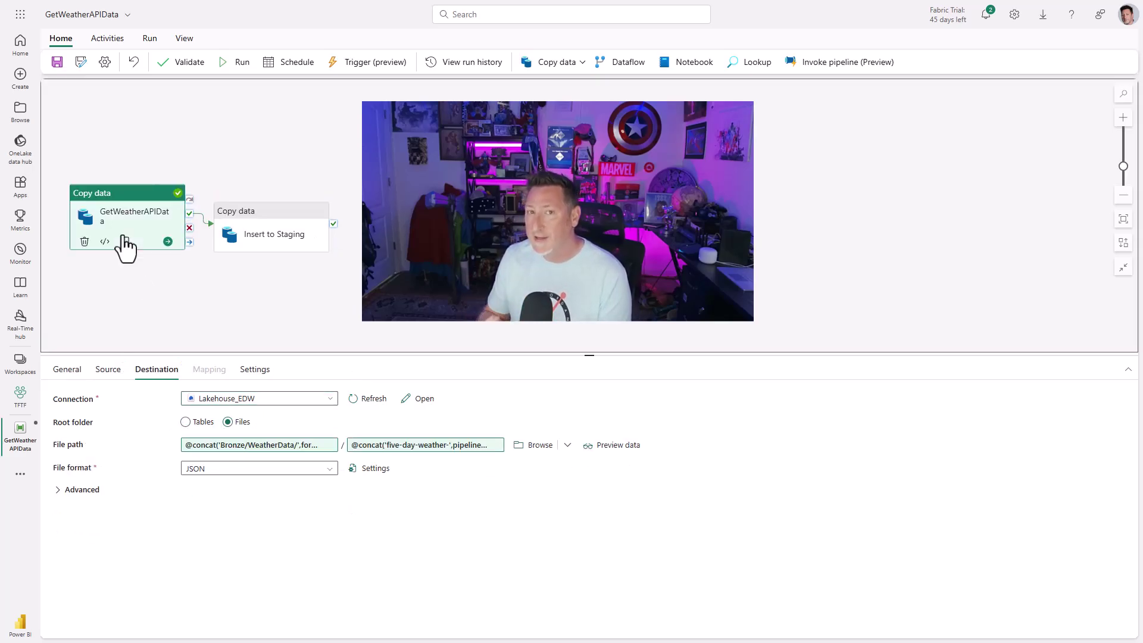
pyautogui.click(280, 447)
pyautogui.moveTo(875, 119); pyautogui.dragTo(736, 74)
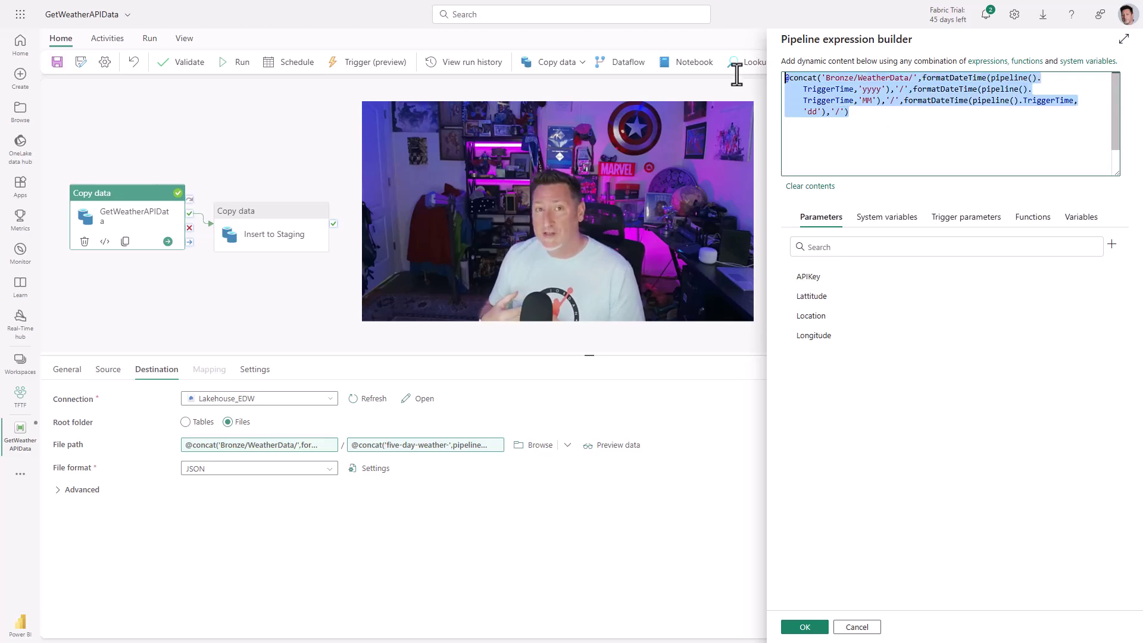
pyautogui.click(862, 629)
pyautogui.click(268, 238)
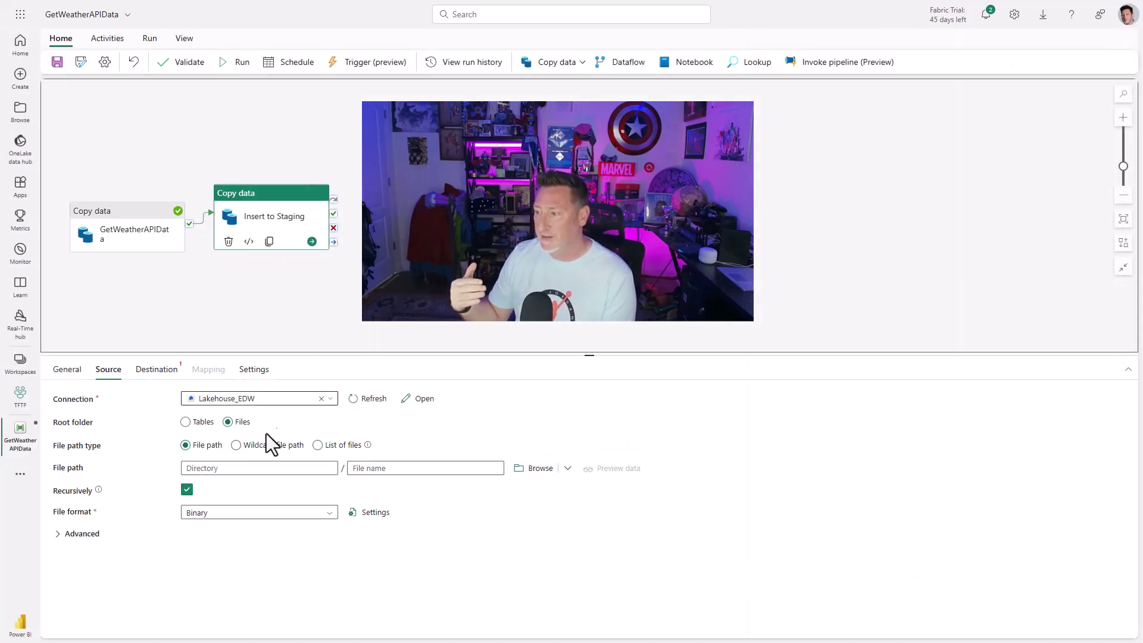
pyautogui.click(250, 467)
pyautogui.click(252, 483)
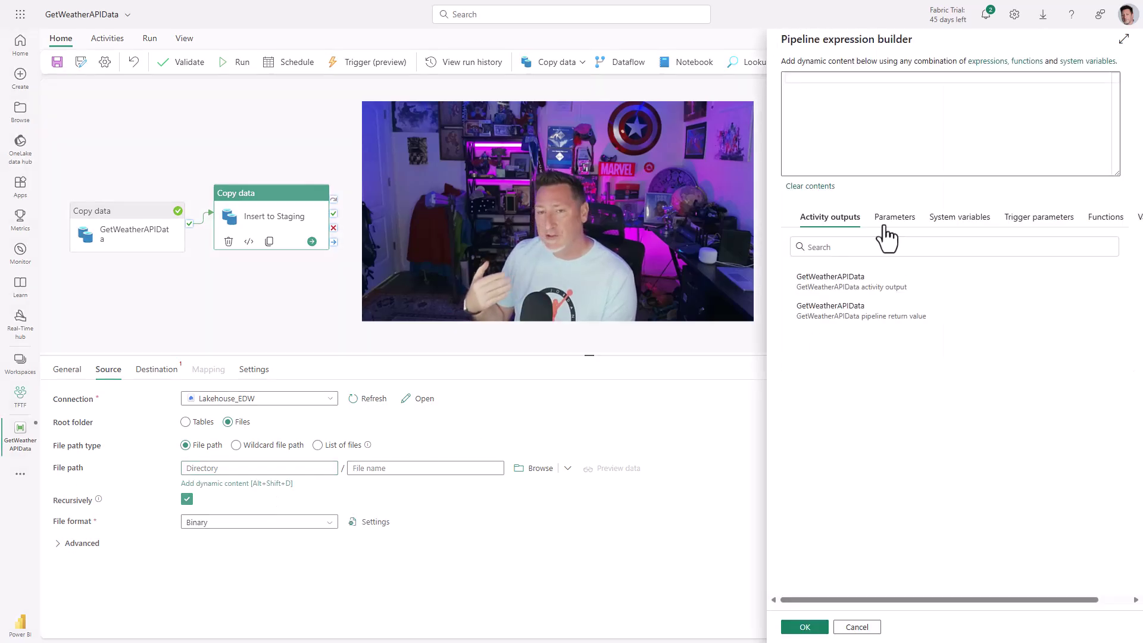
pyautogui.click(897, 140)
pyautogui.hotkey('ctrl', 'v')
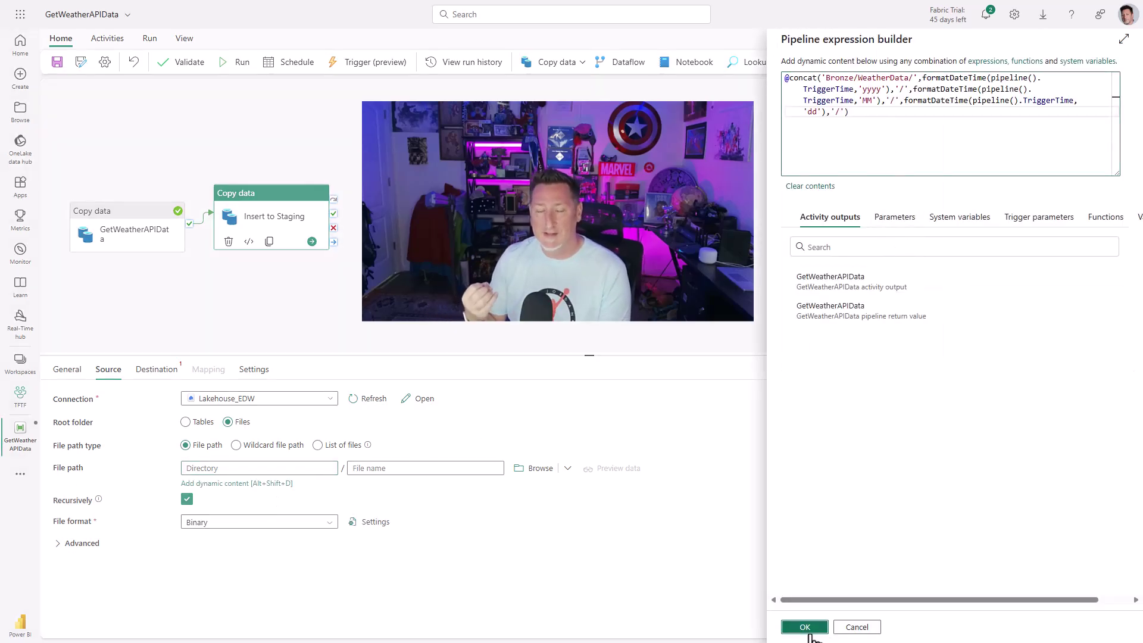
pyautogui.click(804, 627)
# Step: Copy the file name expression into the source file name and set the source format to JSON
pyautogui.click(132, 244)
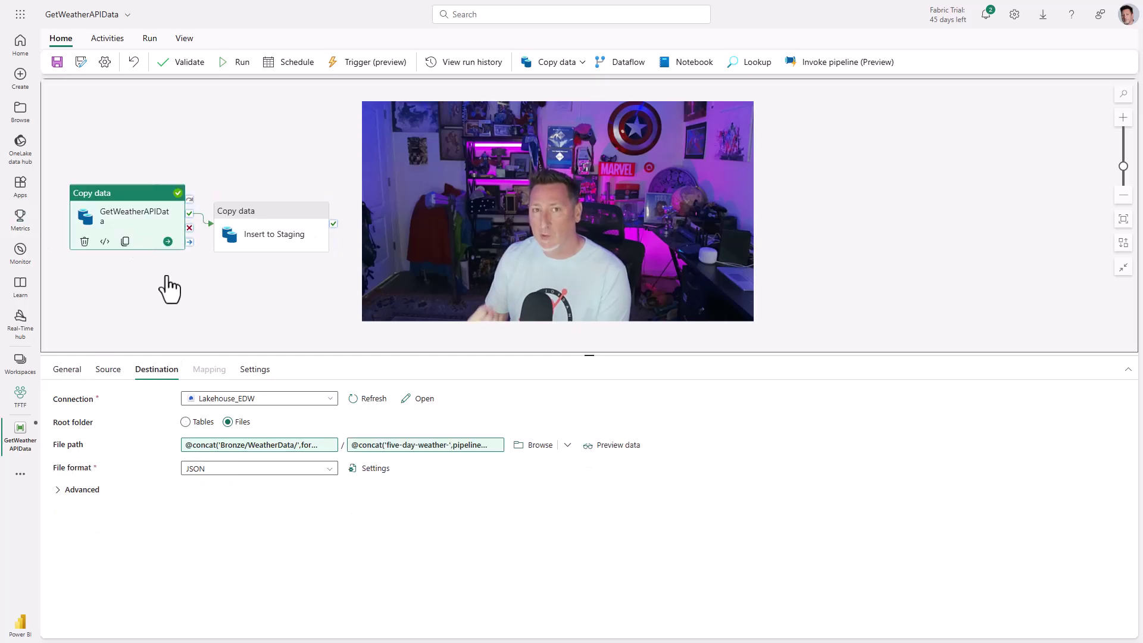
pyautogui.click(387, 447)
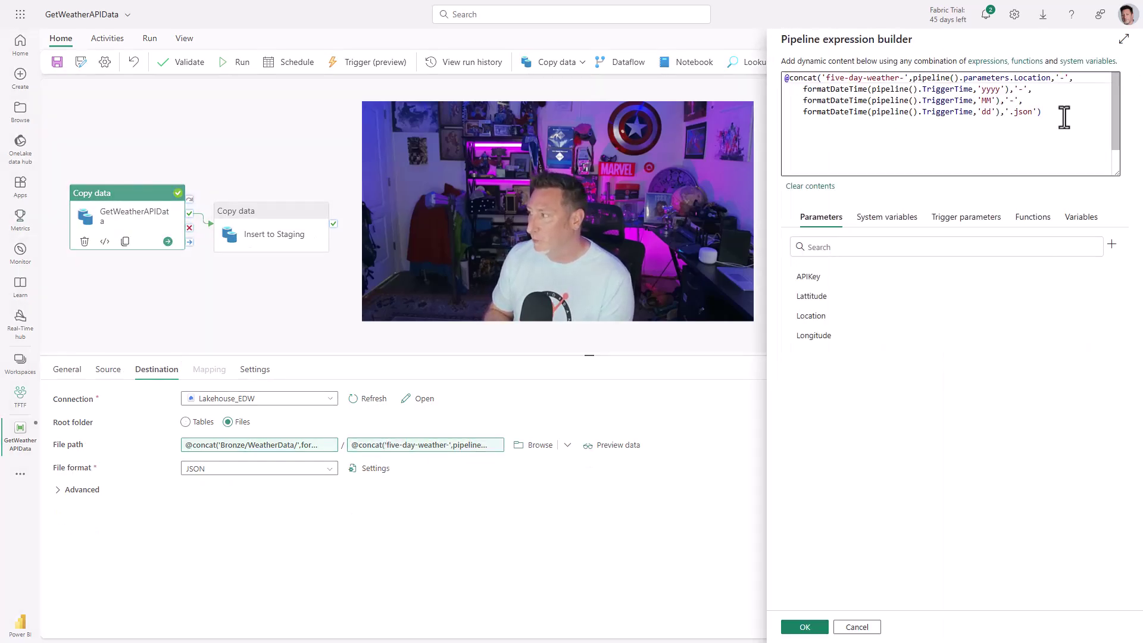
pyautogui.moveTo(1063, 115); pyautogui.dragTo(699, 89)
pyautogui.hotkey('ctrl', 'c')
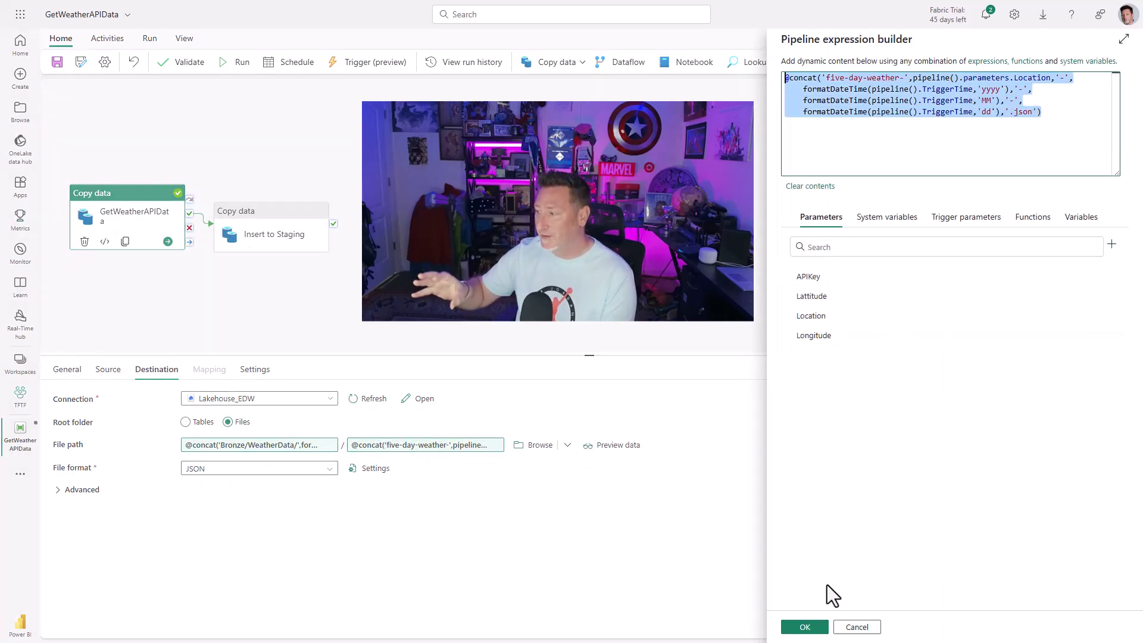
pyautogui.click(820, 628)
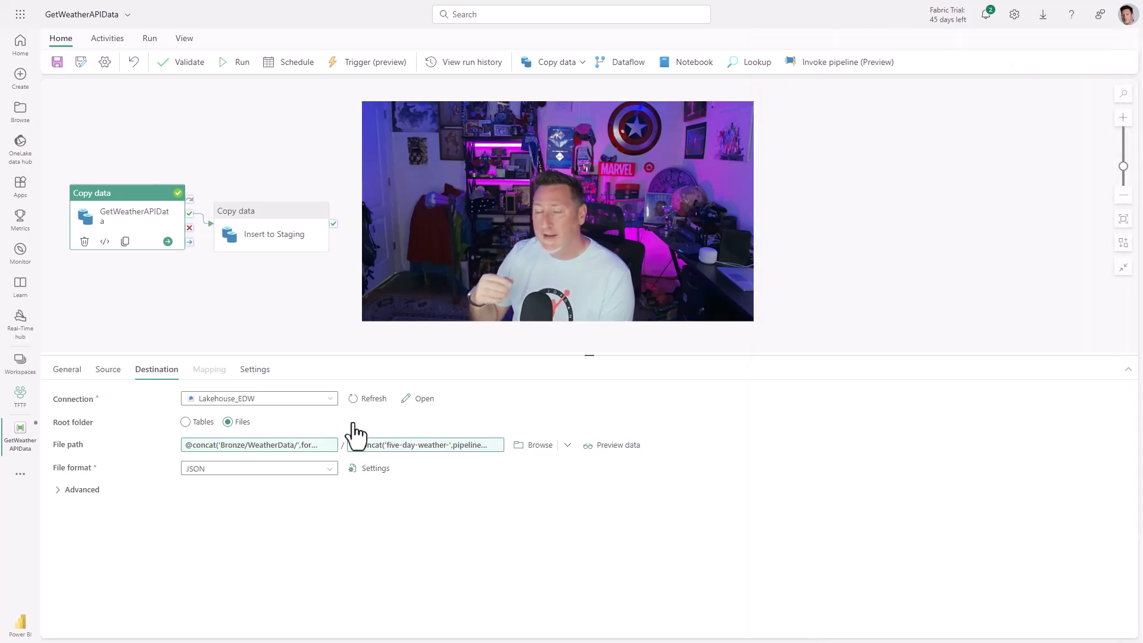
pyautogui.click(249, 245)
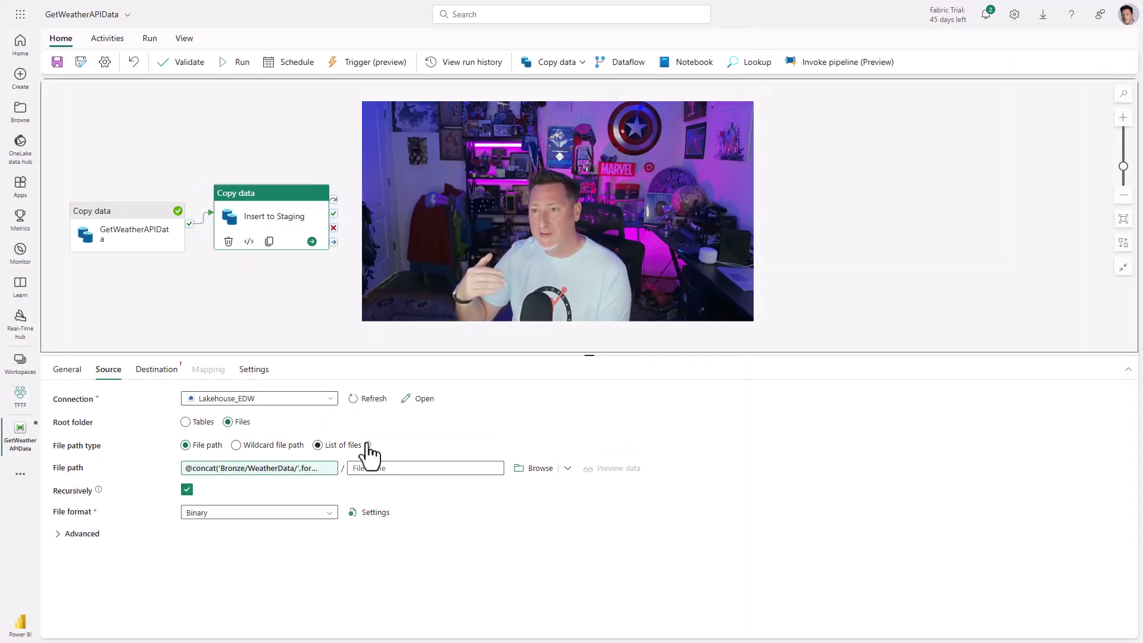
pyautogui.click(385, 468)
pyautogui.click(399, 485)
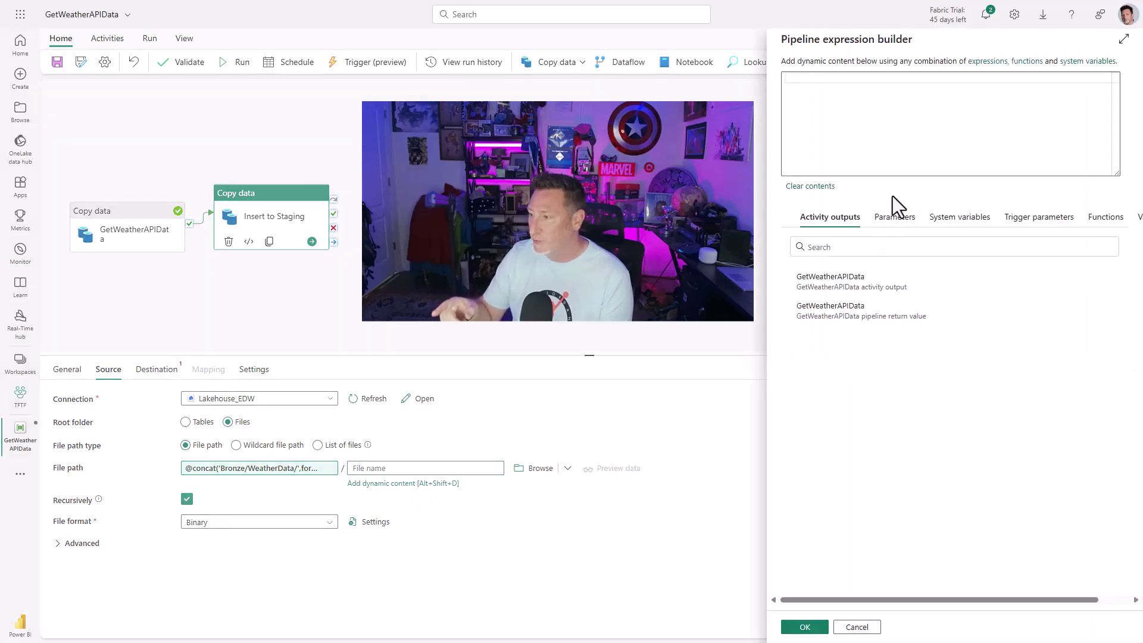
pyautogui.hotkey('ctrl', 'v')
pyautogui.click(805, 626)
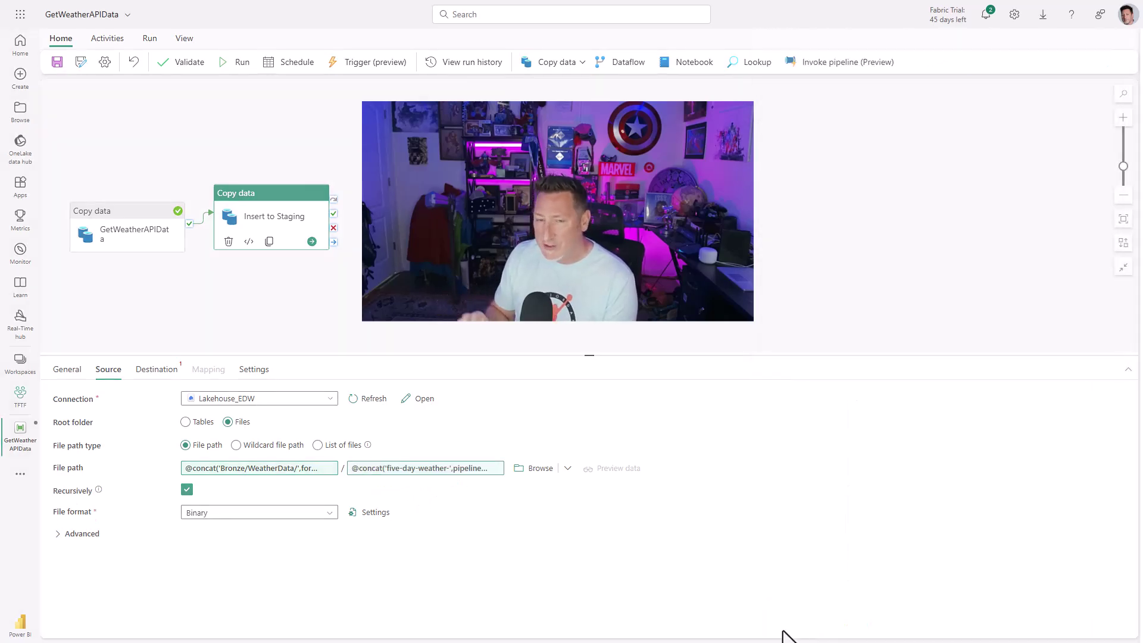
pyautogui.click(241, 516)
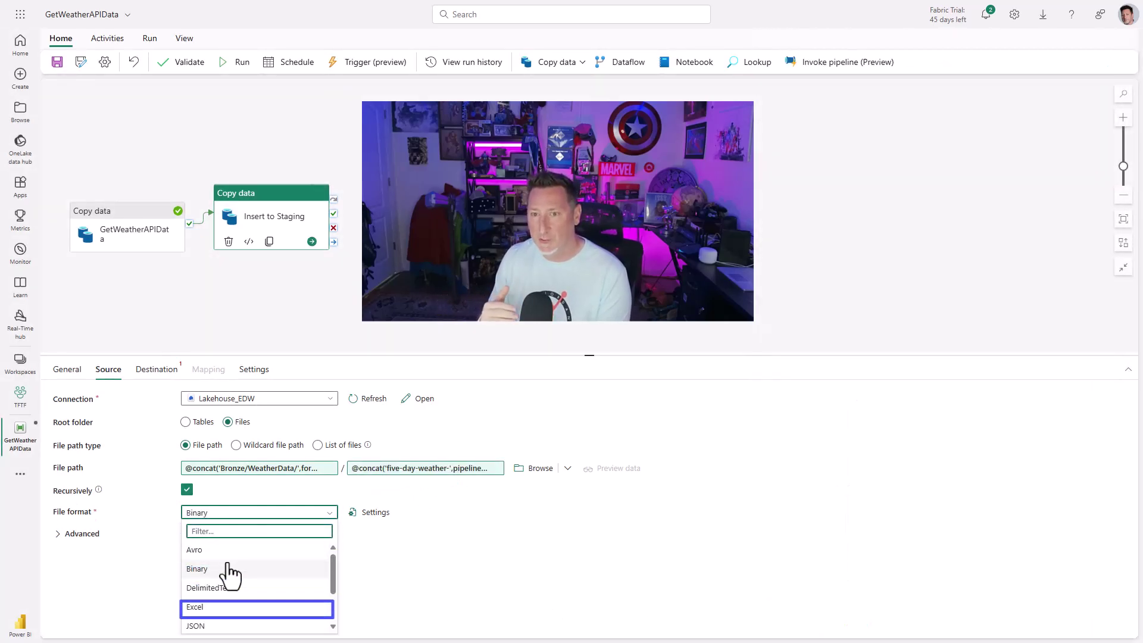
pyautogui.click(212, 626)
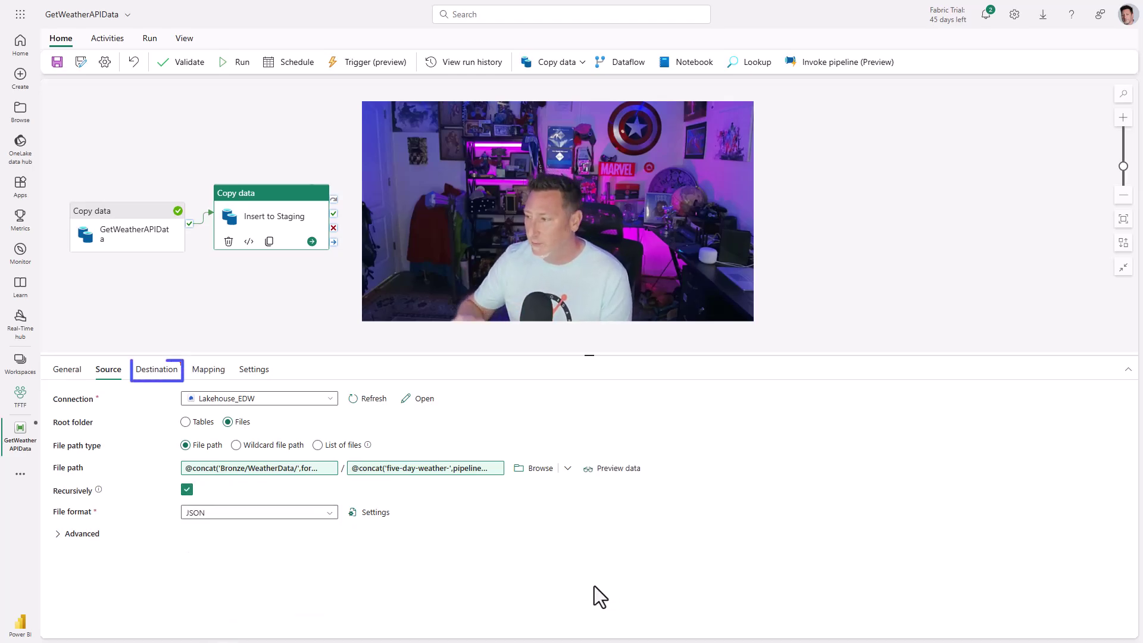
# Step: Write Insert to Staging into DW_EDW, auto-creating table staging.weatherdata
pyautogui.click(153, 372)
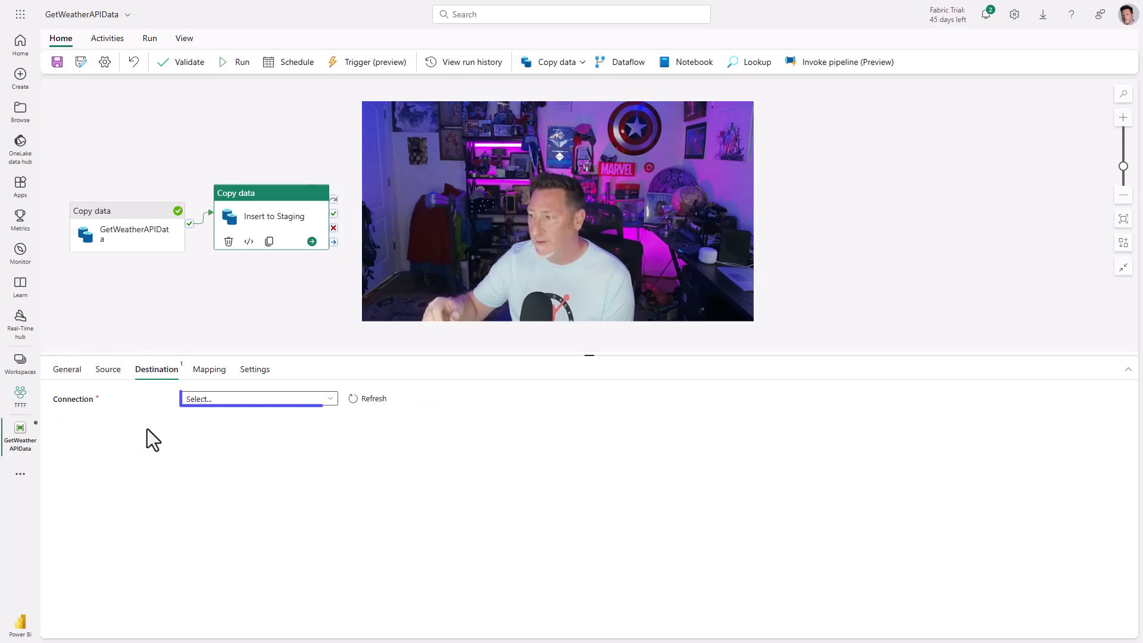
pyautogui.click(235, 399)
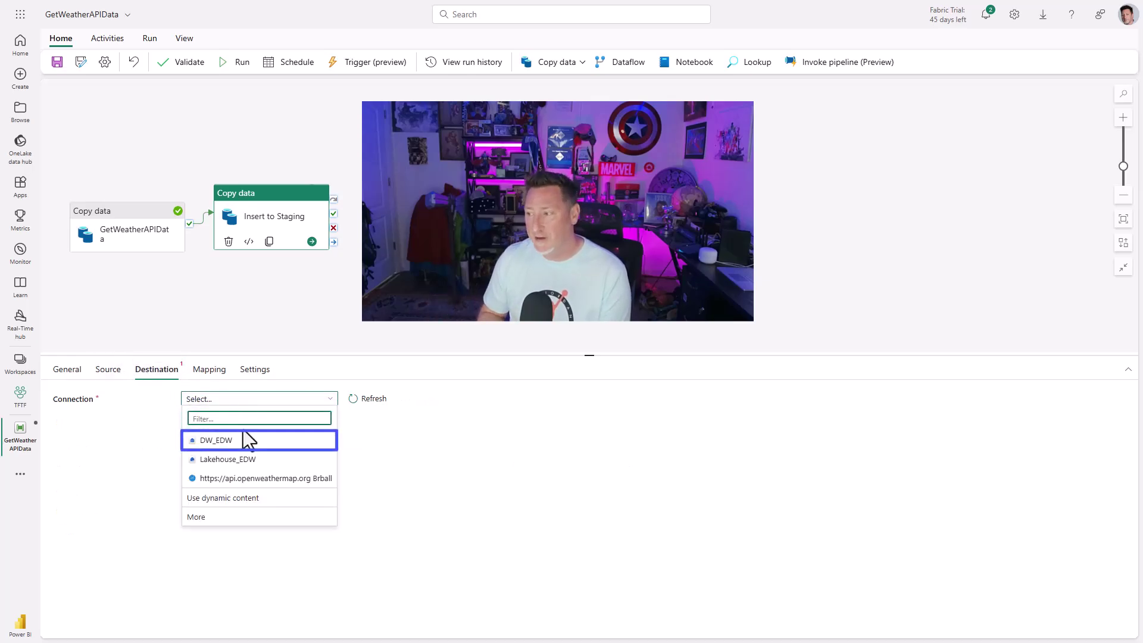
pyautogui.click(241, 440)
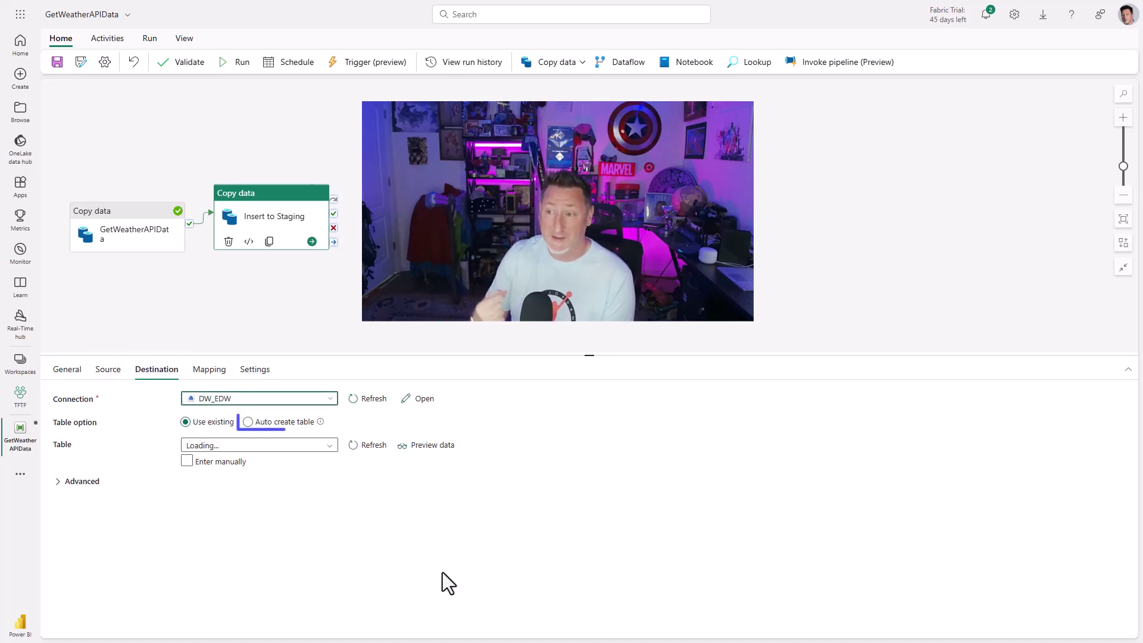
pyautogui.click(281, 422)
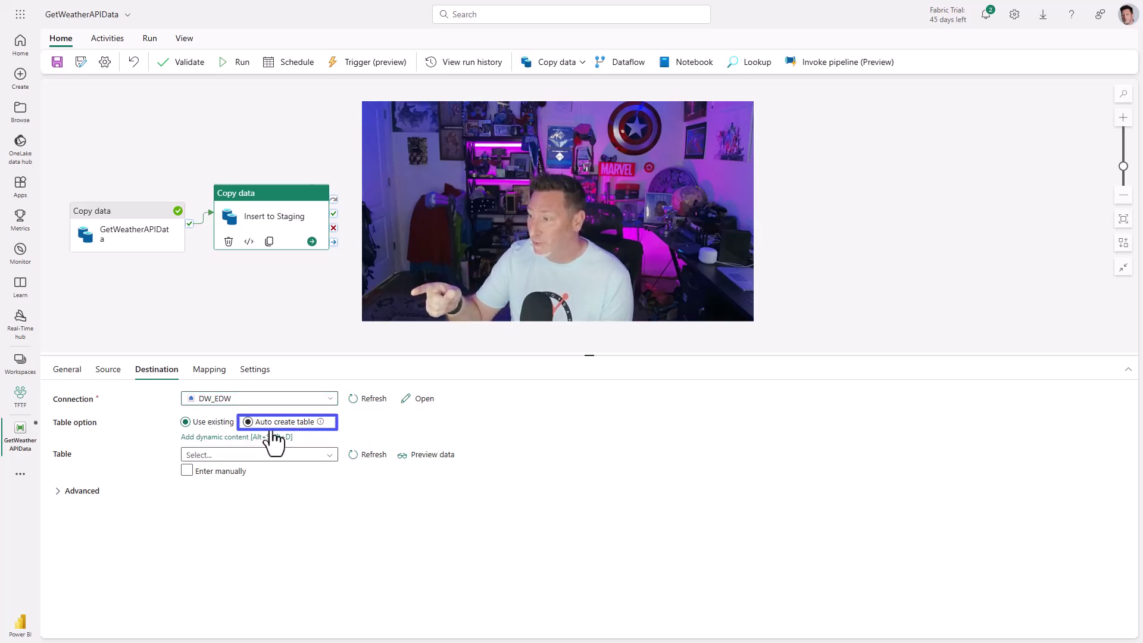
pyautogui.click(276, 446)
pyautogui.write('staging')
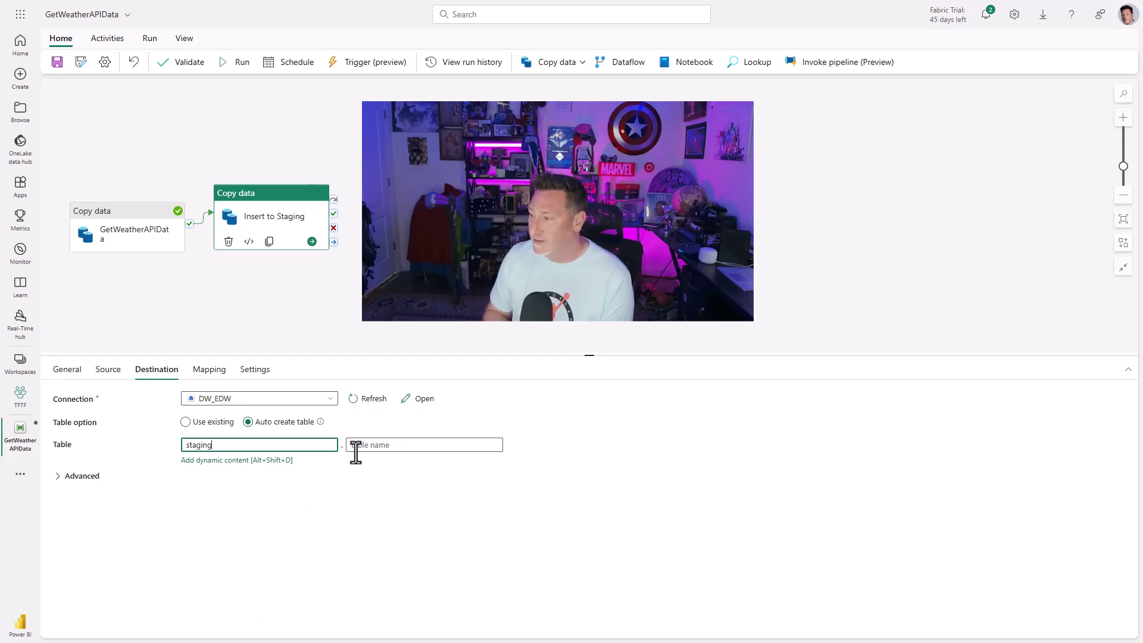
pyautogui.click(356, 447)
pyautogui.write('weatherdata')
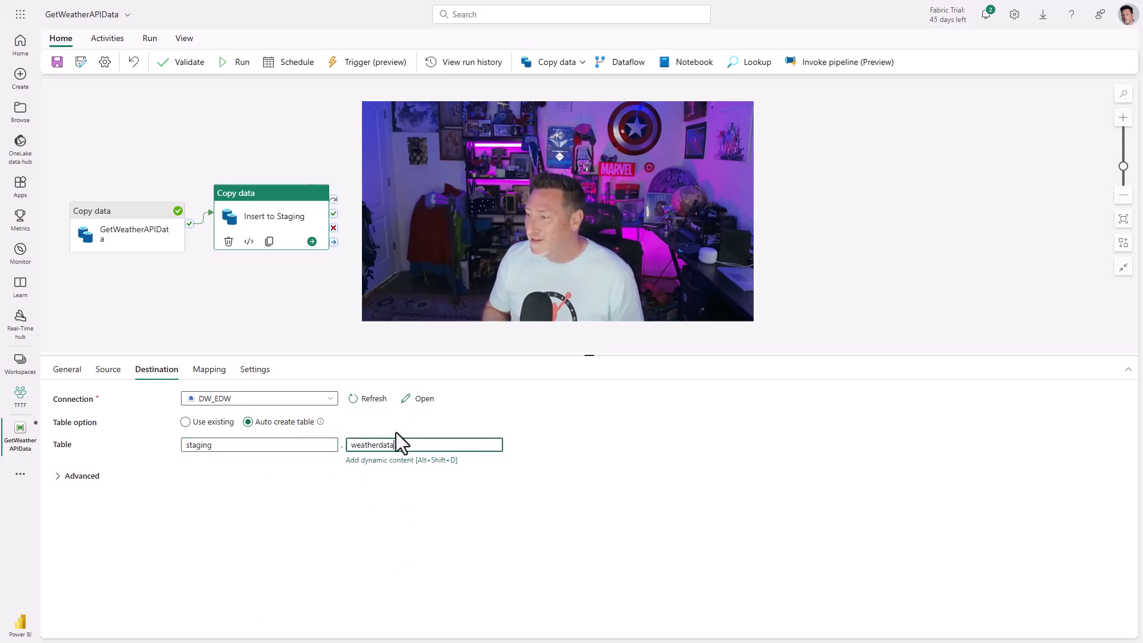
# Step: Deactivate GetWeatherAPIData, then save the pipeline and run it
pyautogui.rightClick(143, 253)
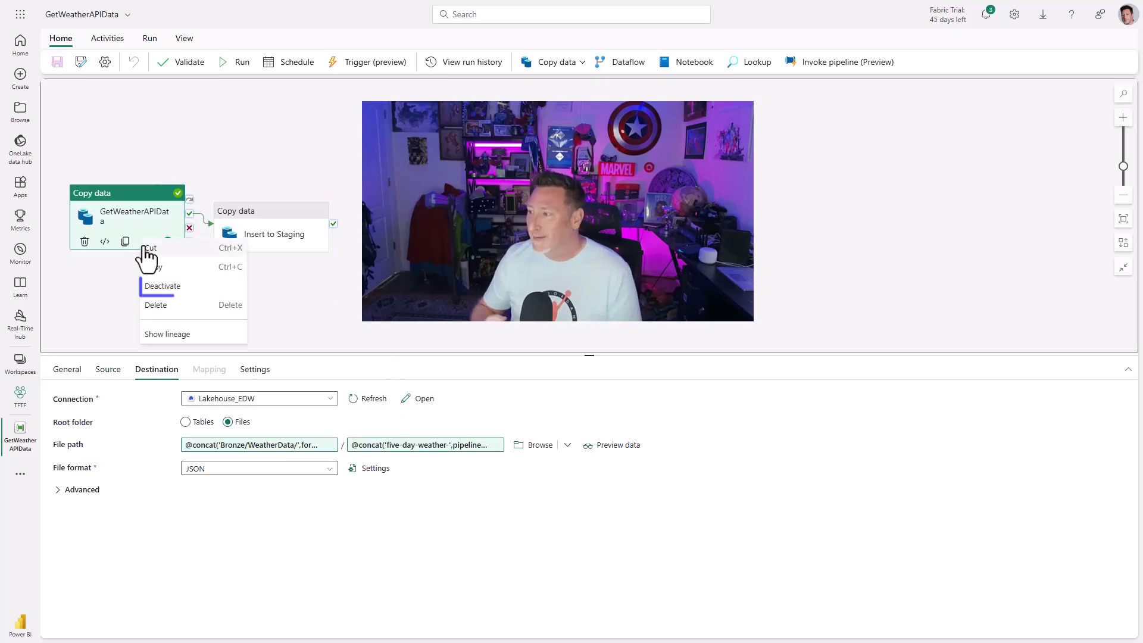
pyautogui.click(158, 286)
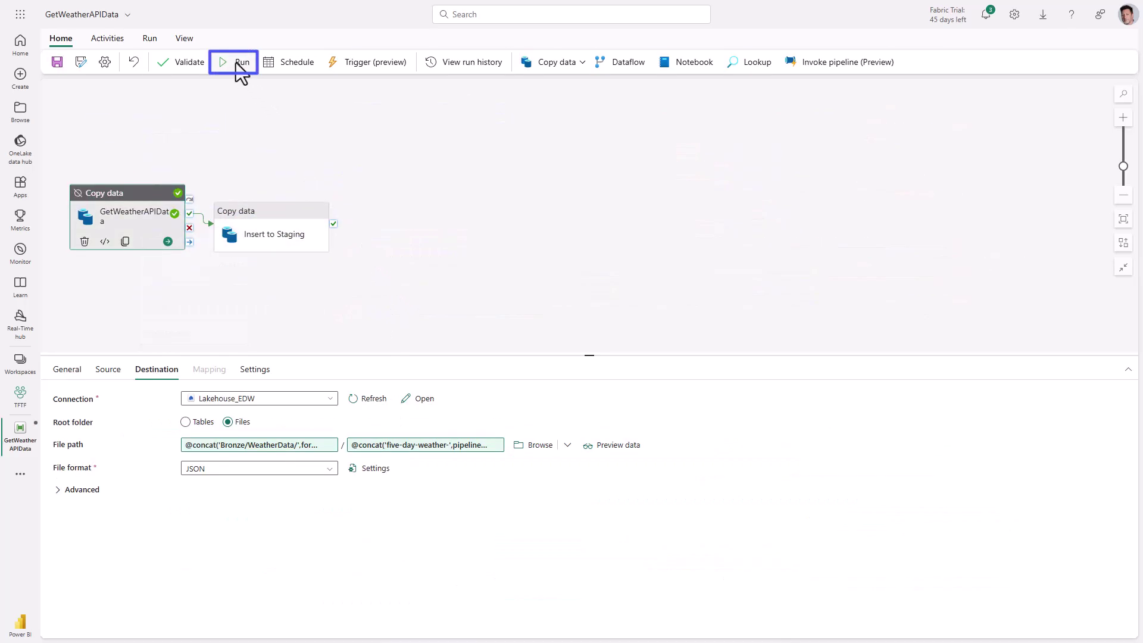
pyautogui.click(240, 63)
pyautogui.click(582, 373)
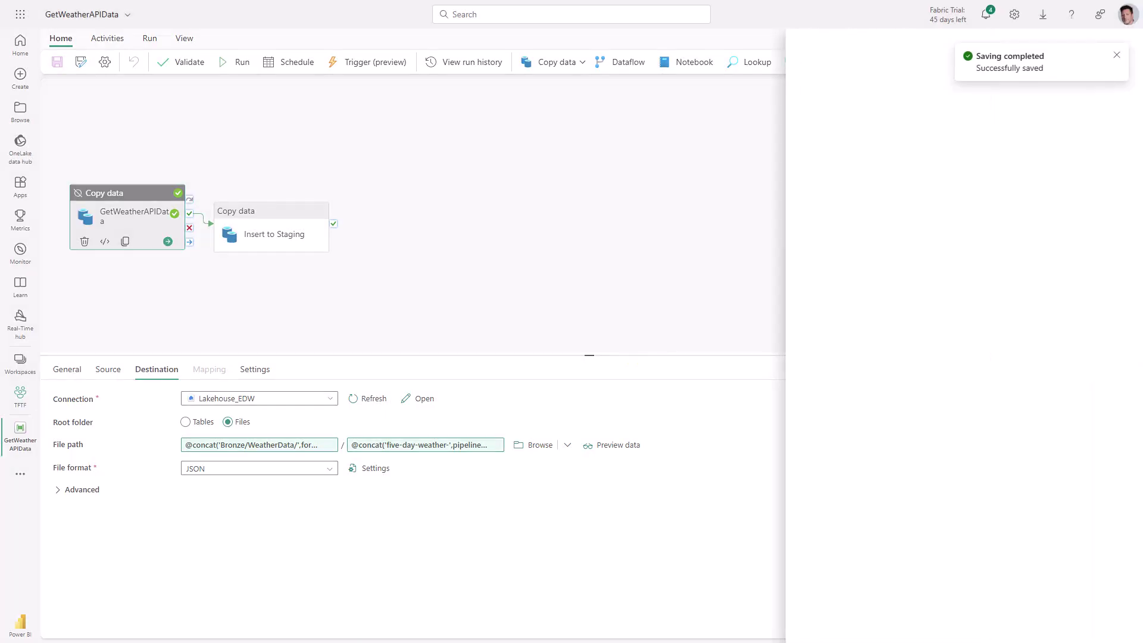
pyautogui.click(819, 627)
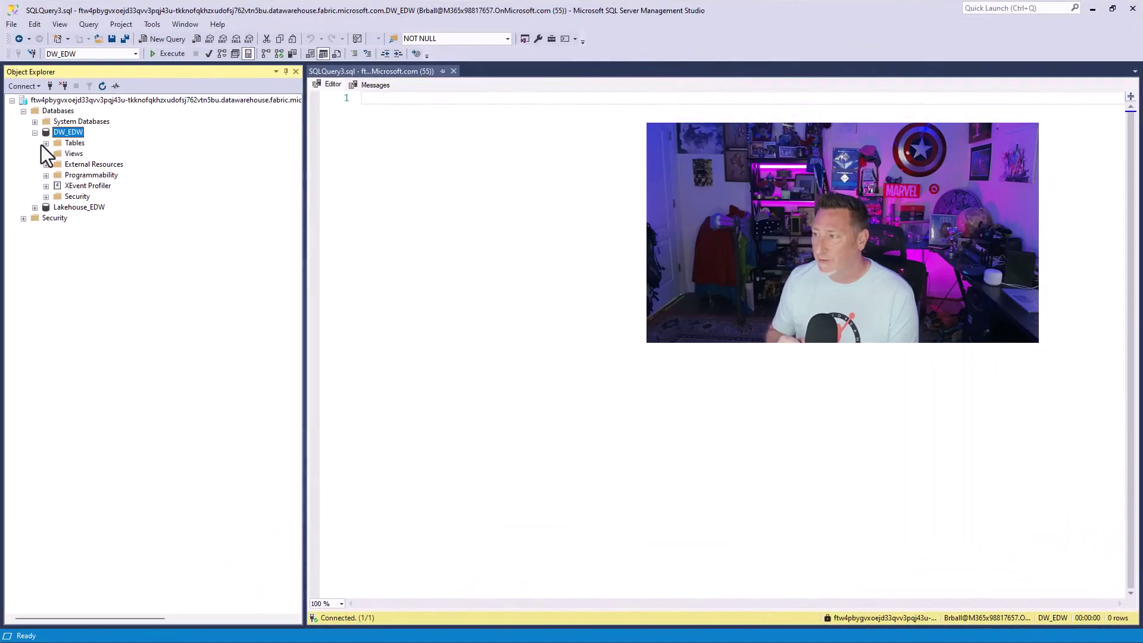
# Step: Expand DW_EDW tables and run SELECT * FROM staging.weatherdata, scrolling through the 40 rows
pyautogui.click(43, 144)
pyautogui.click(422, 203)
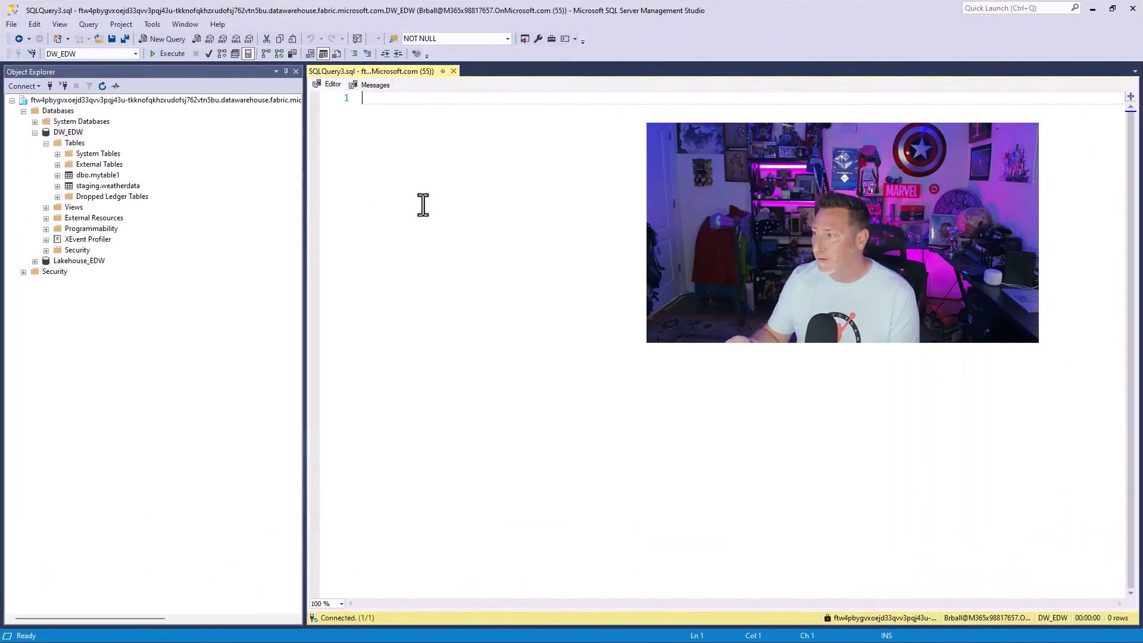
pyautogui.write('select')
pyautogui.press('Return')
pyautogui.write('*')
pyautogui.press('Return')
pyautogui.write('from')
pyautogui.press('Return')
pyautogui.write('staging.weatherdata')
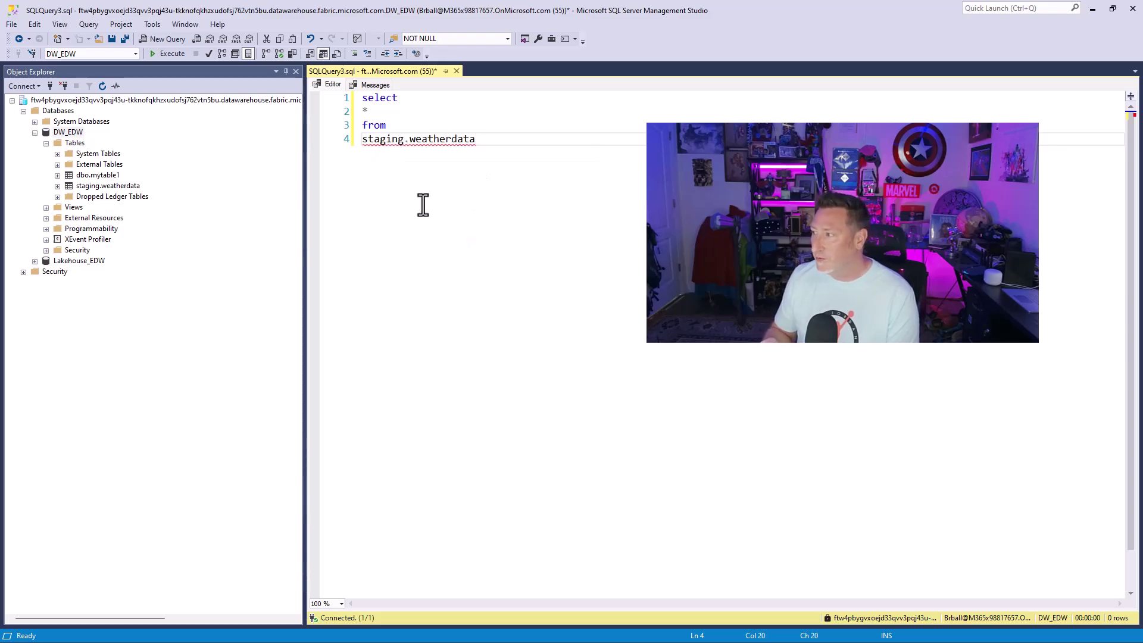
pyautogui.press('F5')
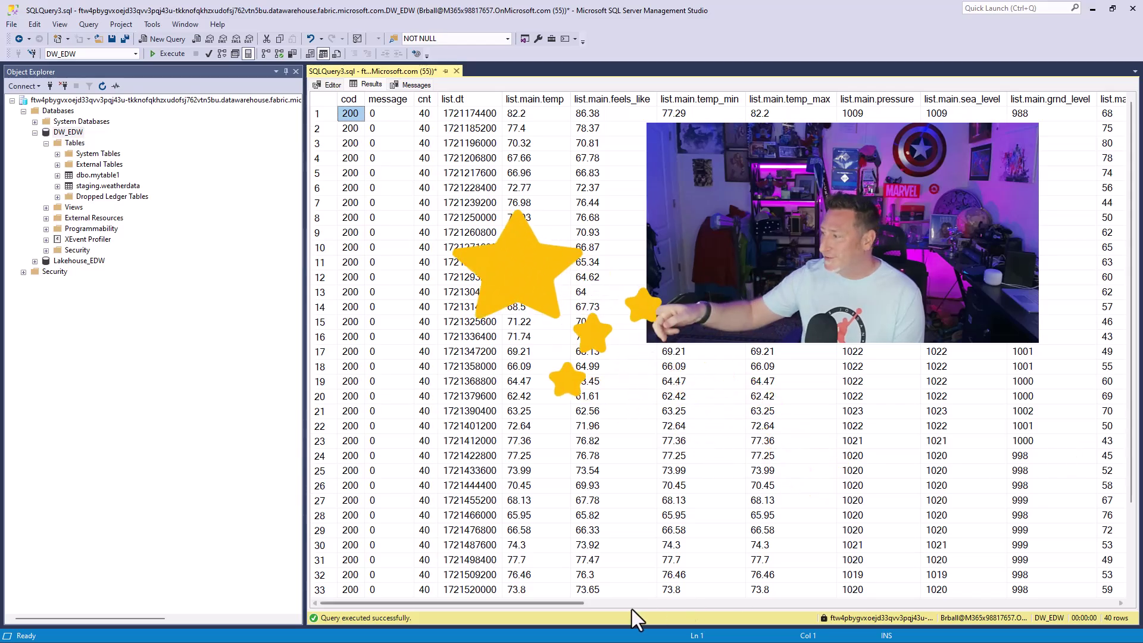
pyautogui.moveTo(543, 603); pyautogui.dragTo(487, 577)
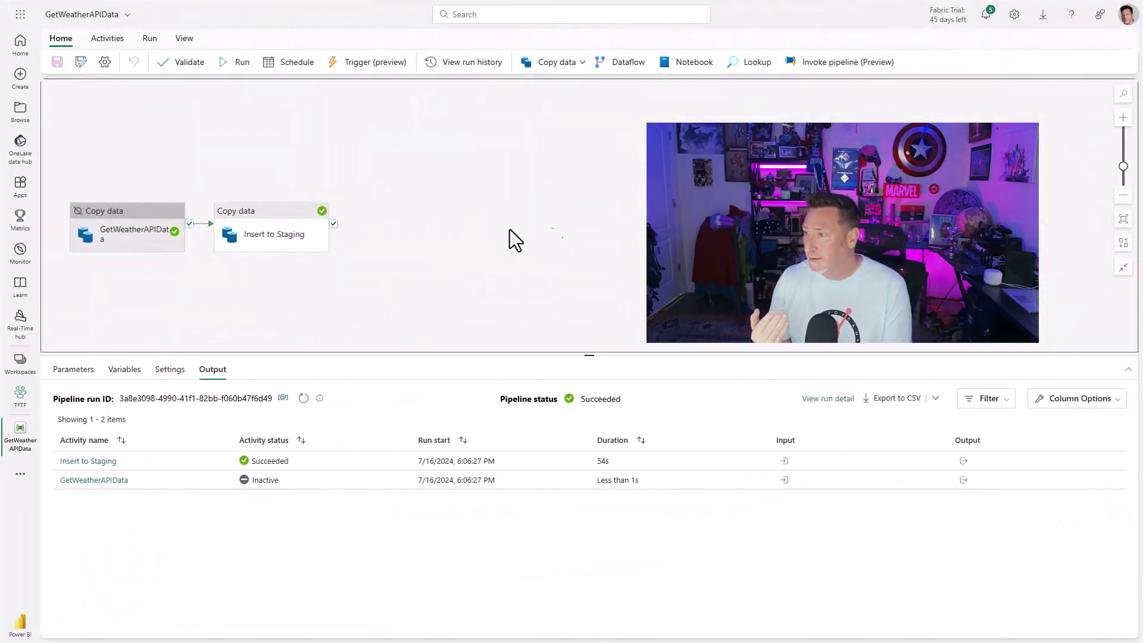
# Step: Reactivate GetWeatherAPIData and bring up the pipeline-level parameters
pyautogui.rightClick(136, 237)
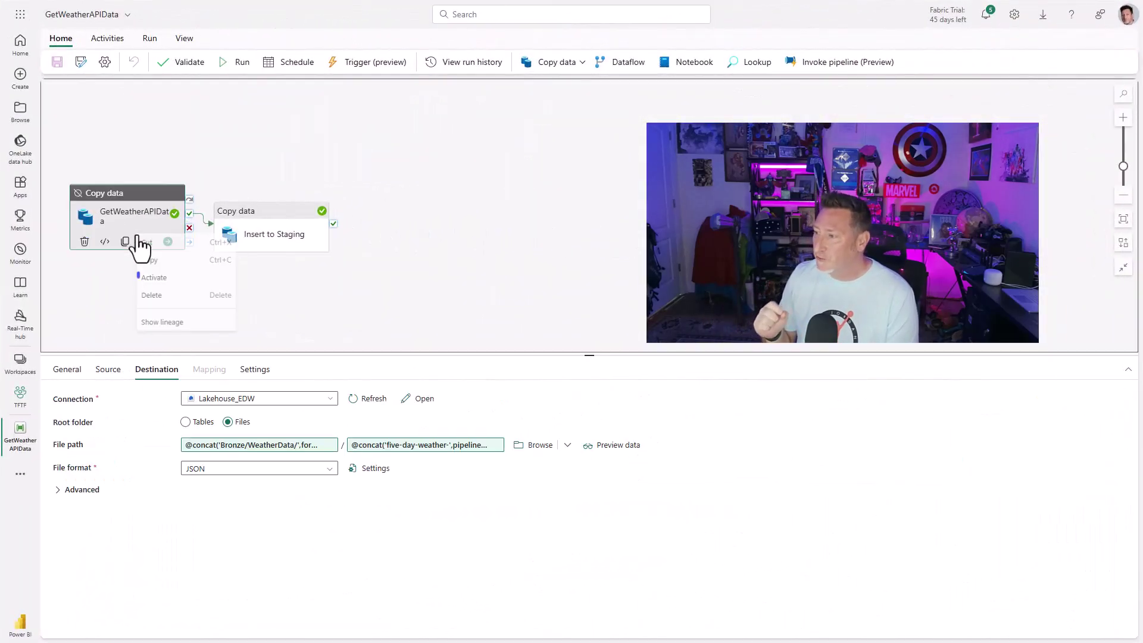
pyautogui.click(162, 282)
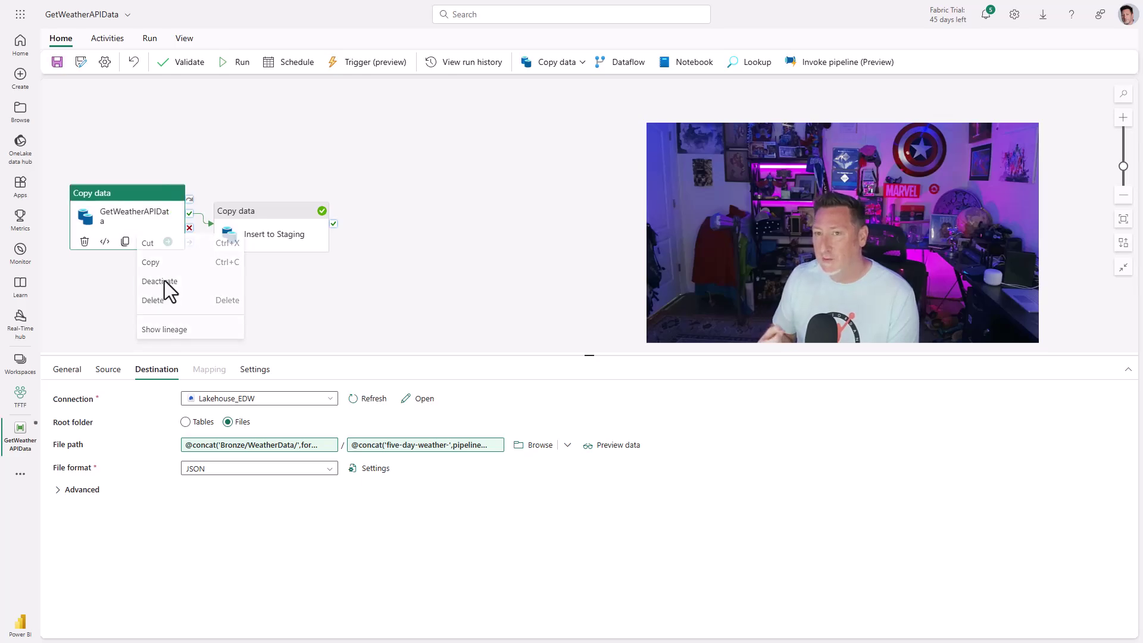
pyautogui.click(70, 372)
pyautogui.click(218, 305)
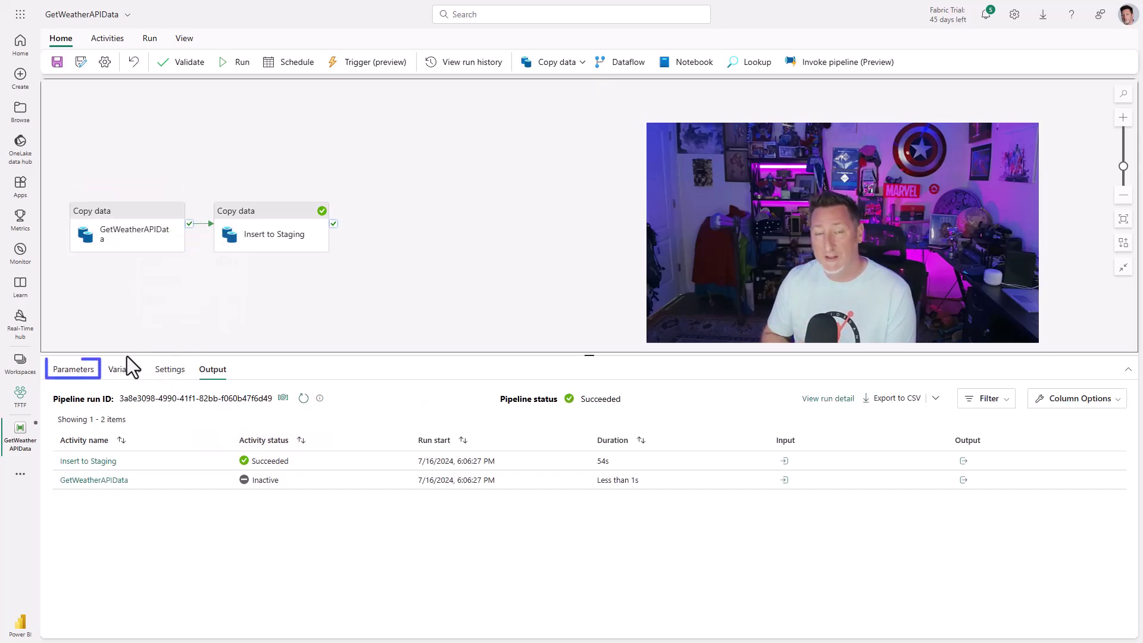
pyautogui.click(76, 370)
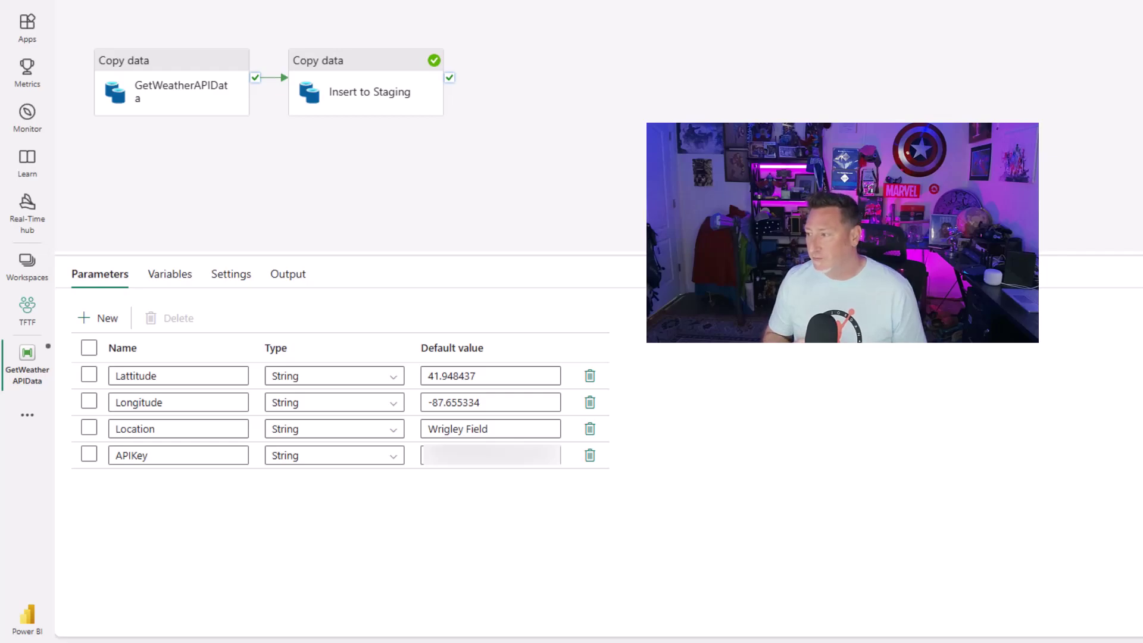
# Step: Change the Location default to Magic Kingdom and Lattitude to 28.418579
pyautogui.tripleClick(510, 429)
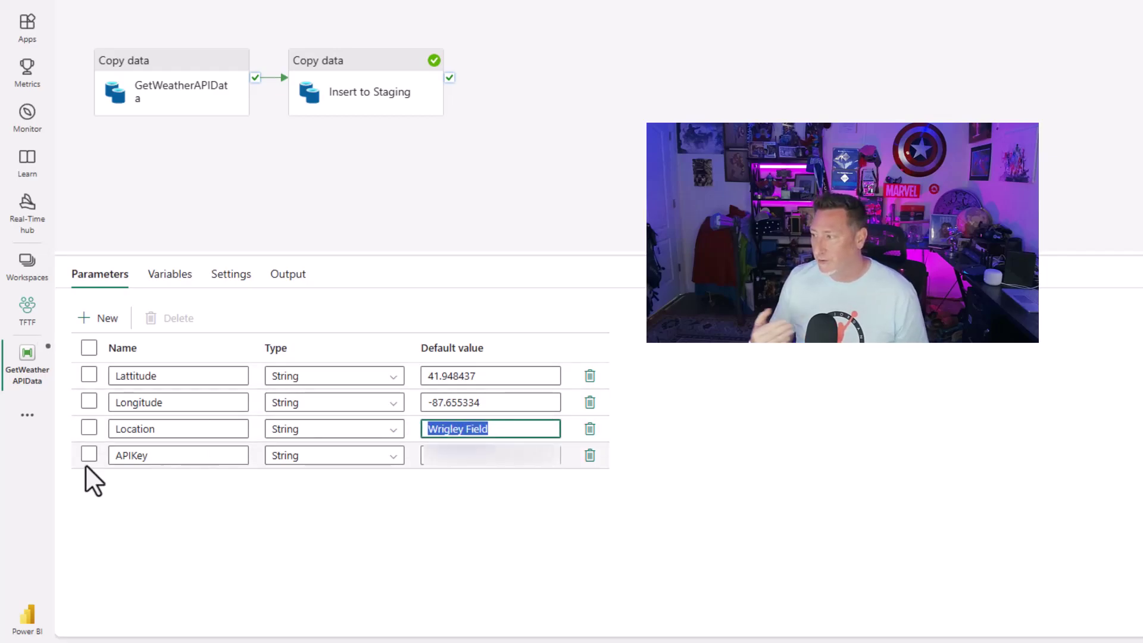
pyautogui.write('Magic Kingdom')
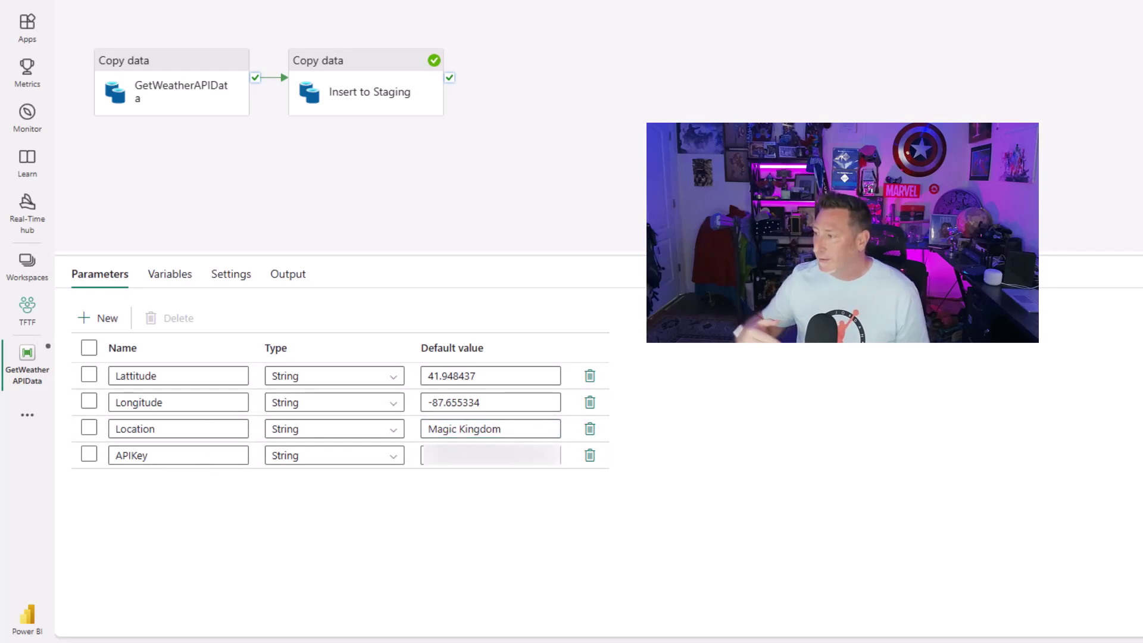
pyautogui.doubleClick(493, 374)
pyautogui.write('28.418579')
pyautogui.click(488, 308)
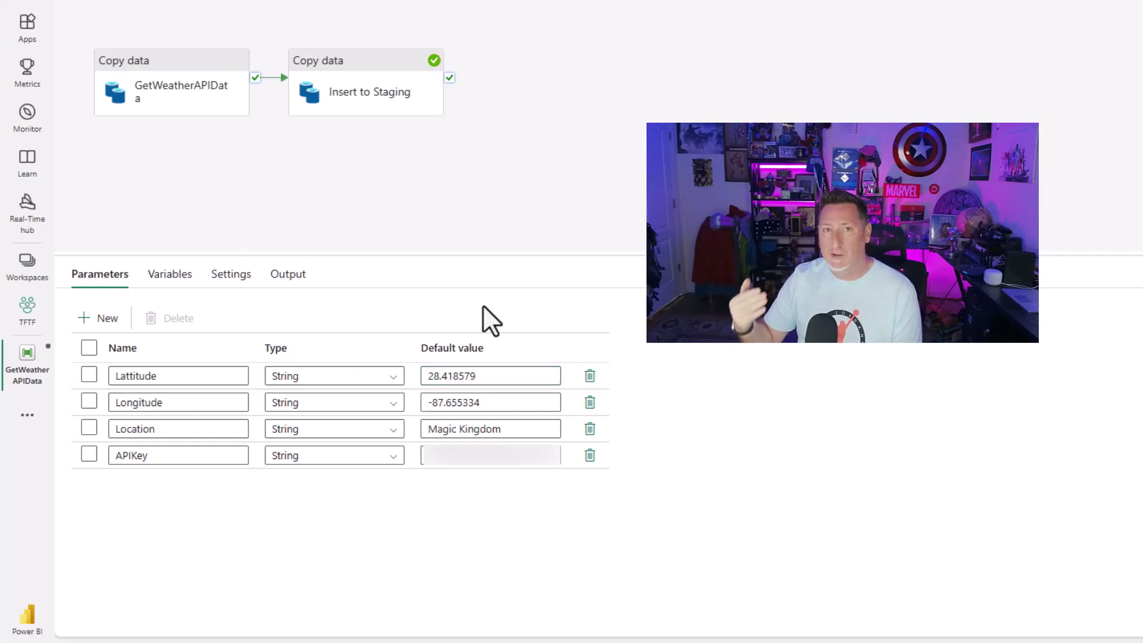
# Step: Enter Longitude -81.581207, then save and run the pipeline and view its run output
pyautogui.write('-81.581207')
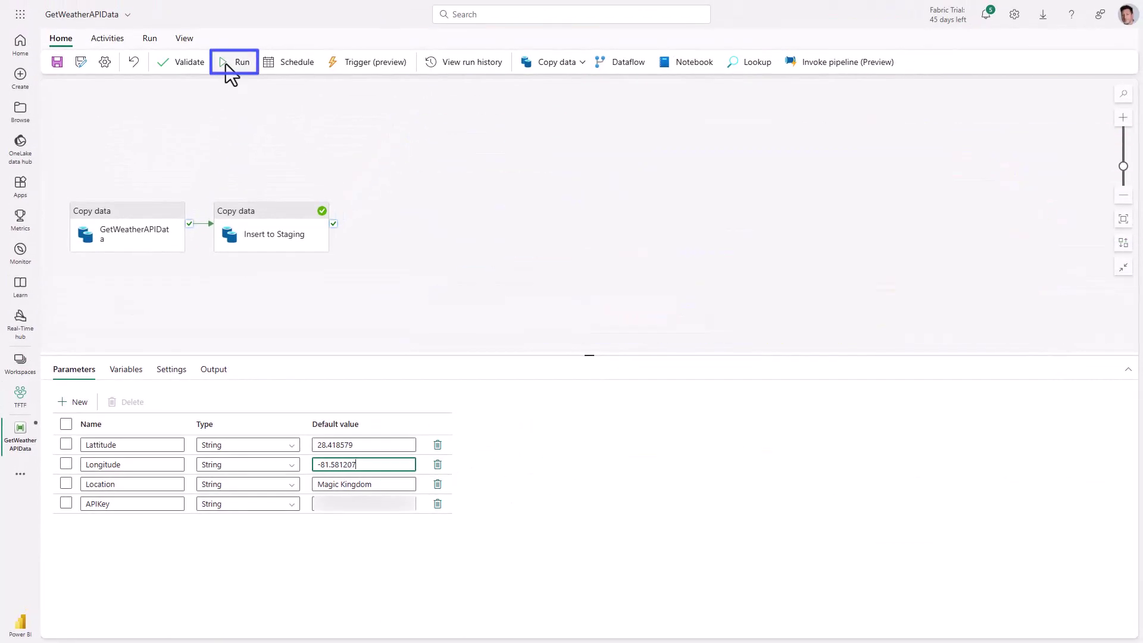
pyautogui.click(227, 64)
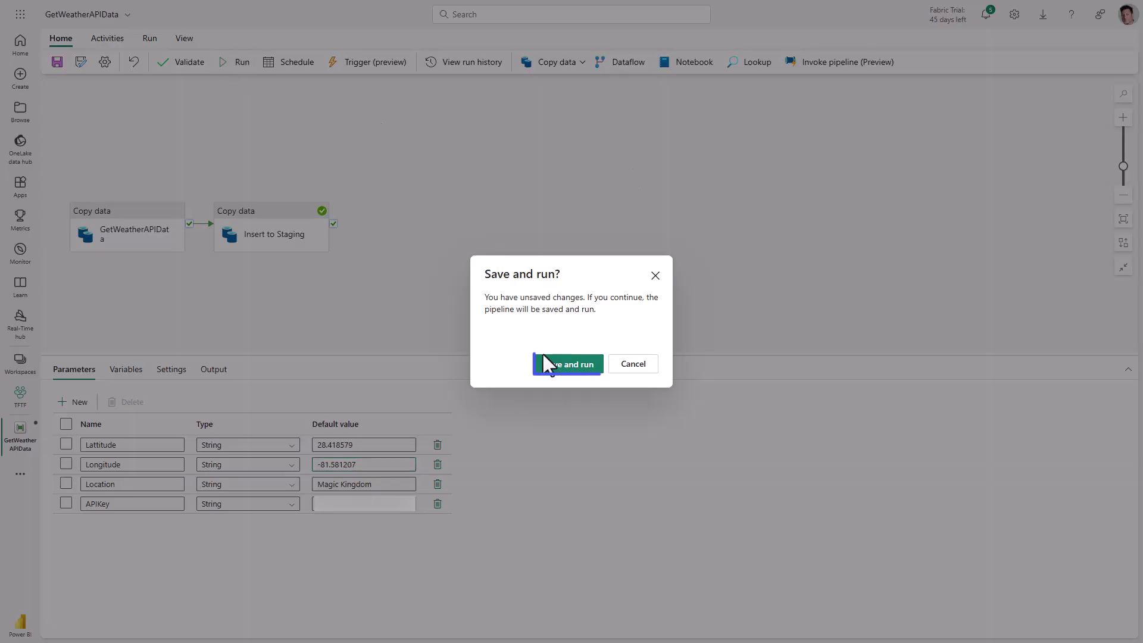
pyautogui.click(563, 366)
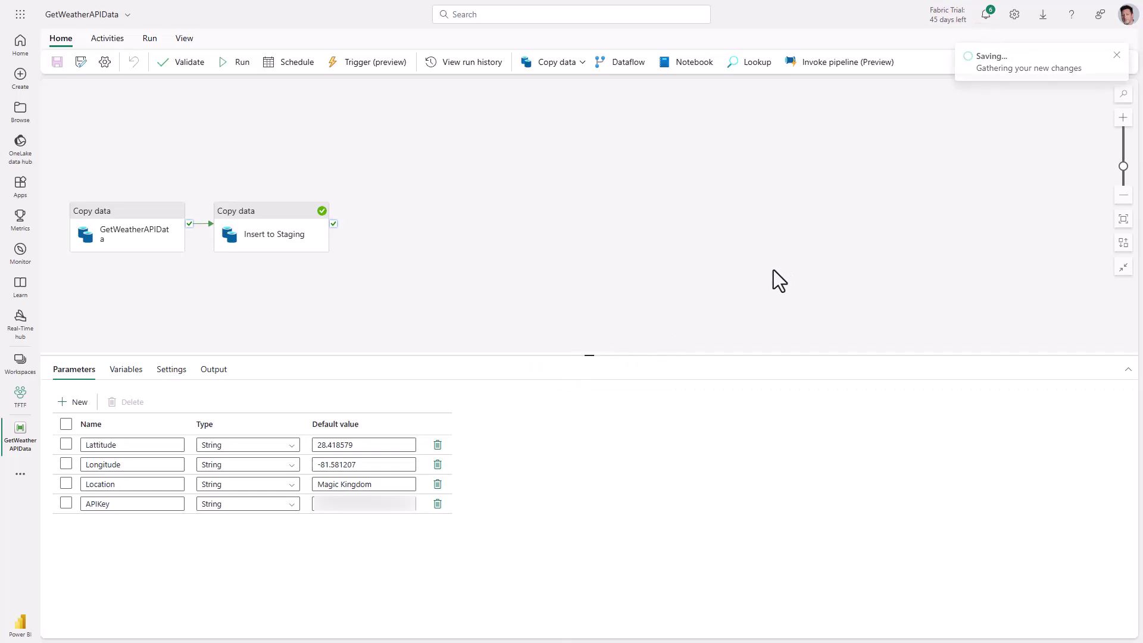
pyautogui.click(820, 627)
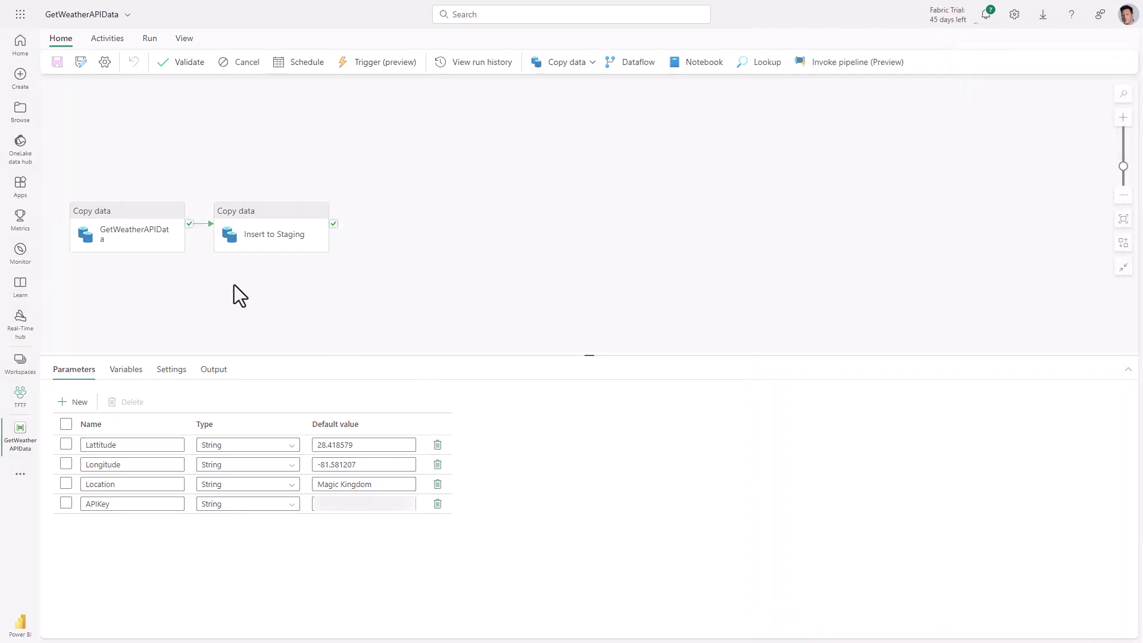
pyautogui.click(213, 369)
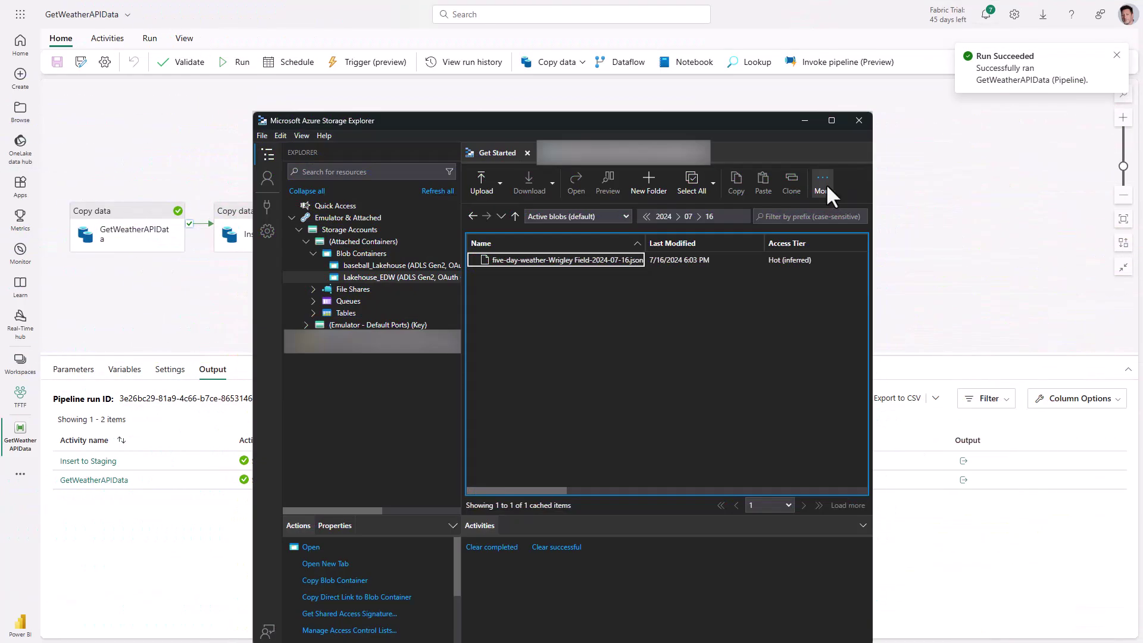
# Step: Refresh the 2024/07/16 blob list so five-day-weather-Magic Kingdom-2024-07-16.json appears
pyautogui.click(822, 183)
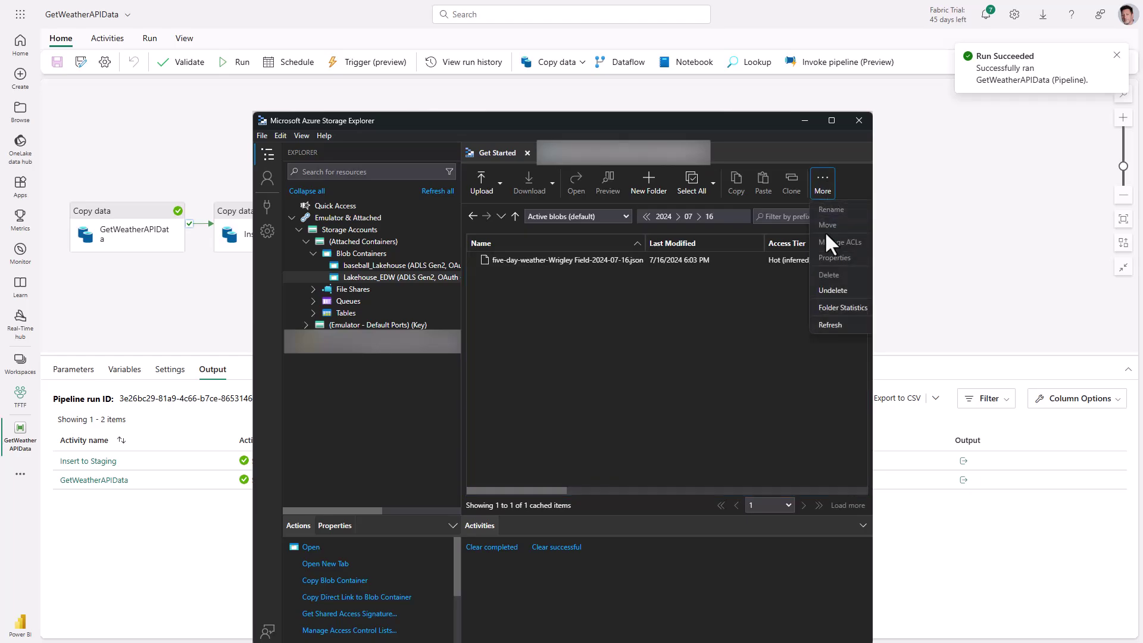
pyautogui.click(833, 321)
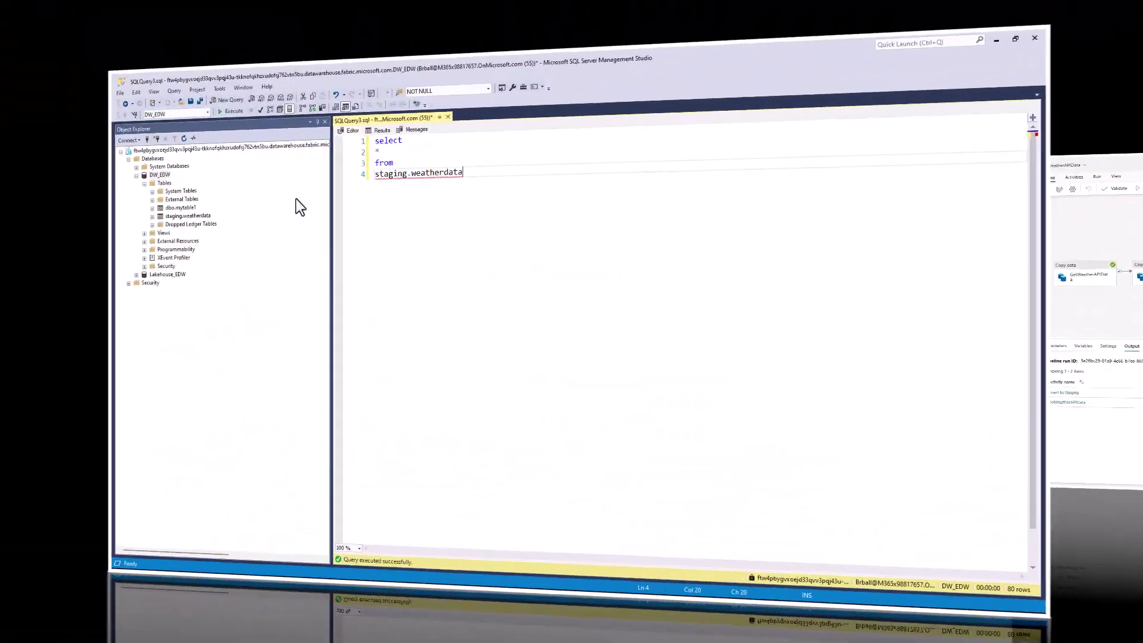
# Step: Rewrite the query as SELECT [city.name], count(*) … GROUP BY [city.name] and run it
pyautogui.doubleClick(374, 144)
pyautogui.write('city.name')
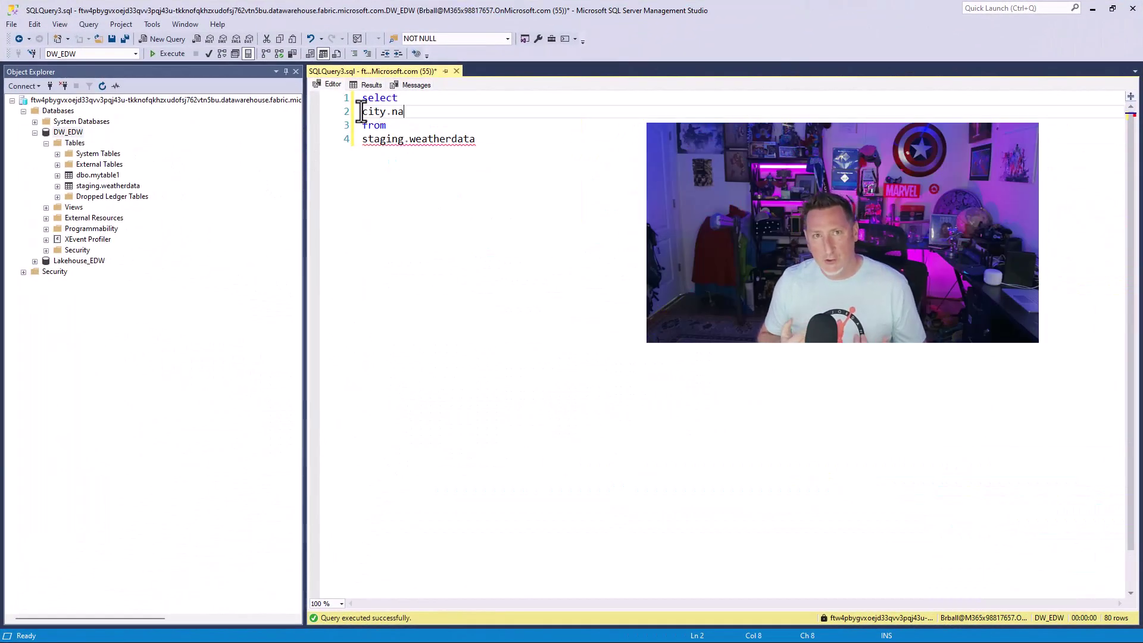
pyautogui.press('Return')
pyautogui.write(',count(*)')
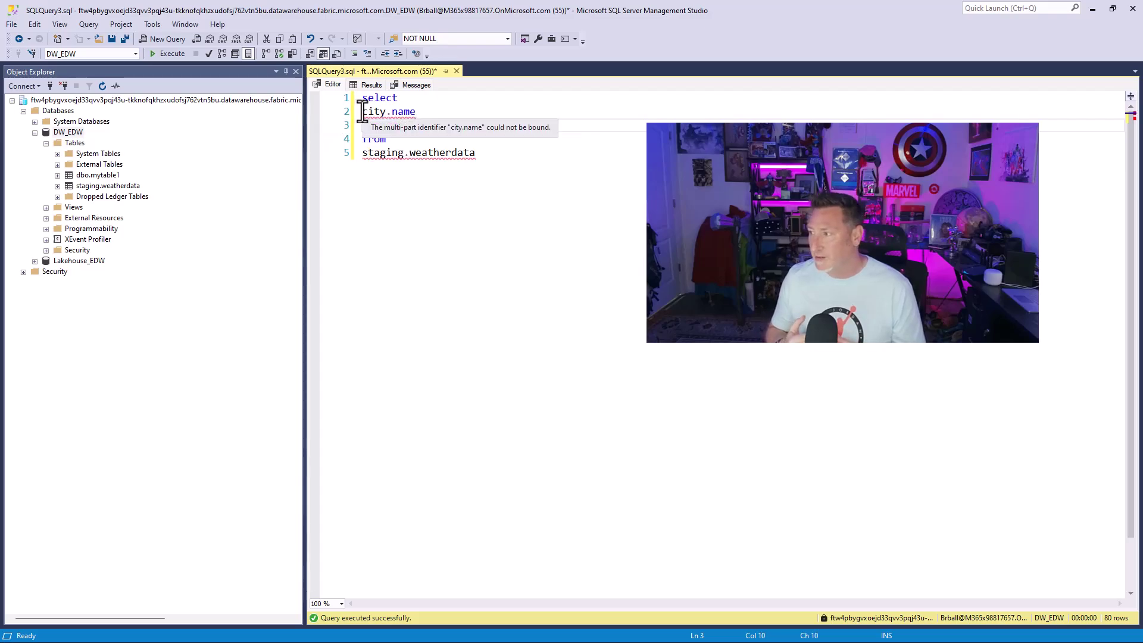
pyautogui.click(361, 112)
pyautogui.write('[')
pyautogui.click(424, 111)
pyautogui.write(']')
pyautogui.hotkey('ctrl', 'End')
pyautogui.press('Return')
pyautogui.write('group by [city.name]')
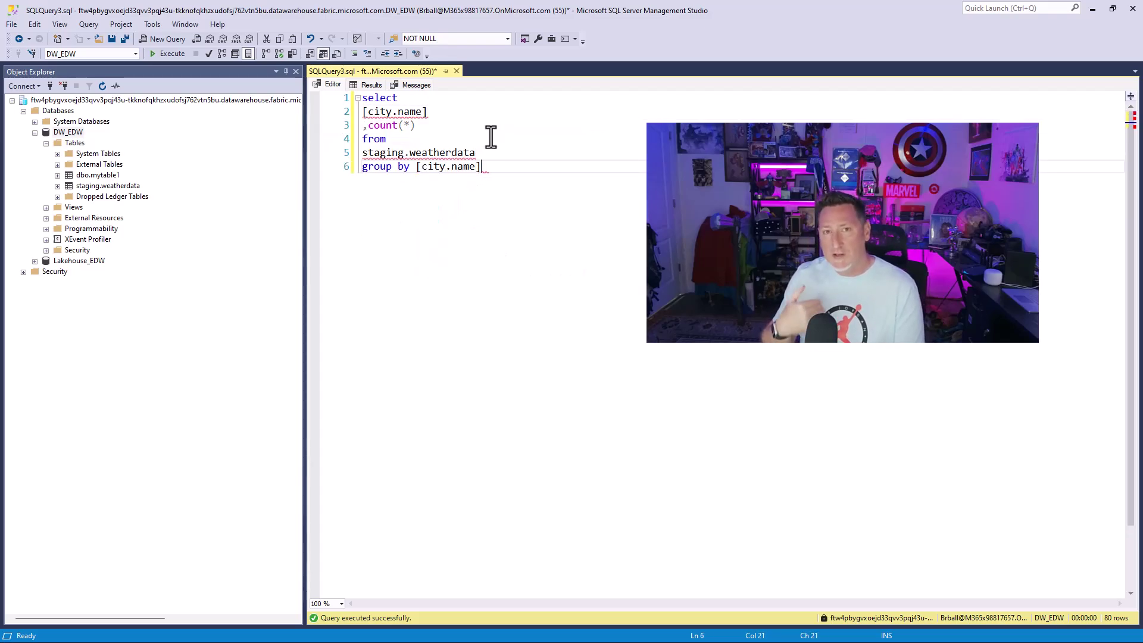
pyautogui.press('F5')
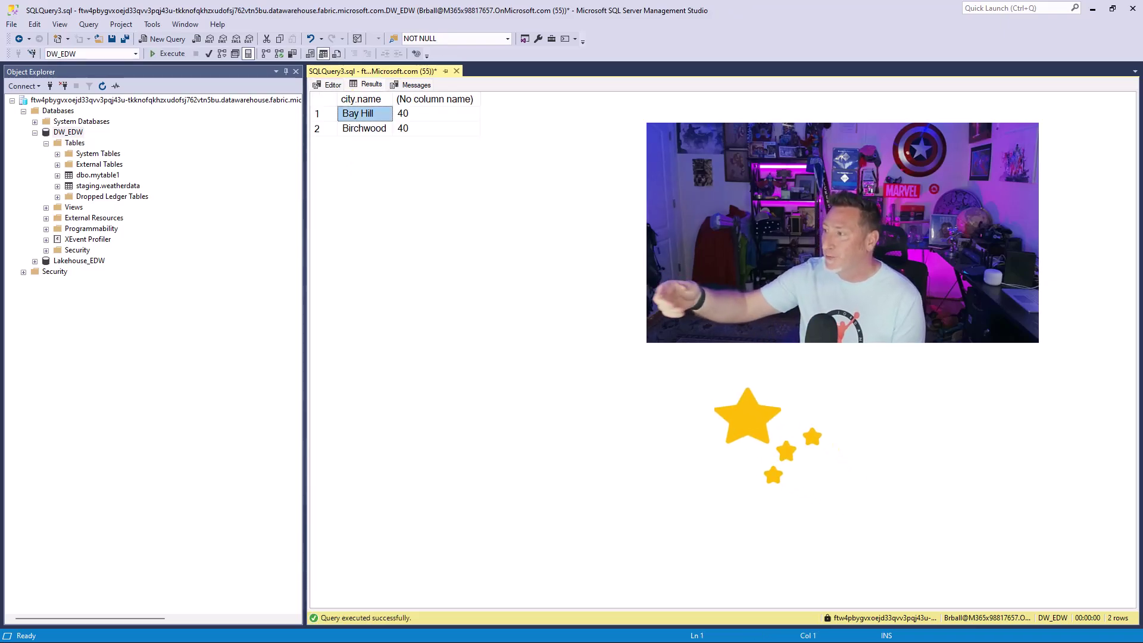